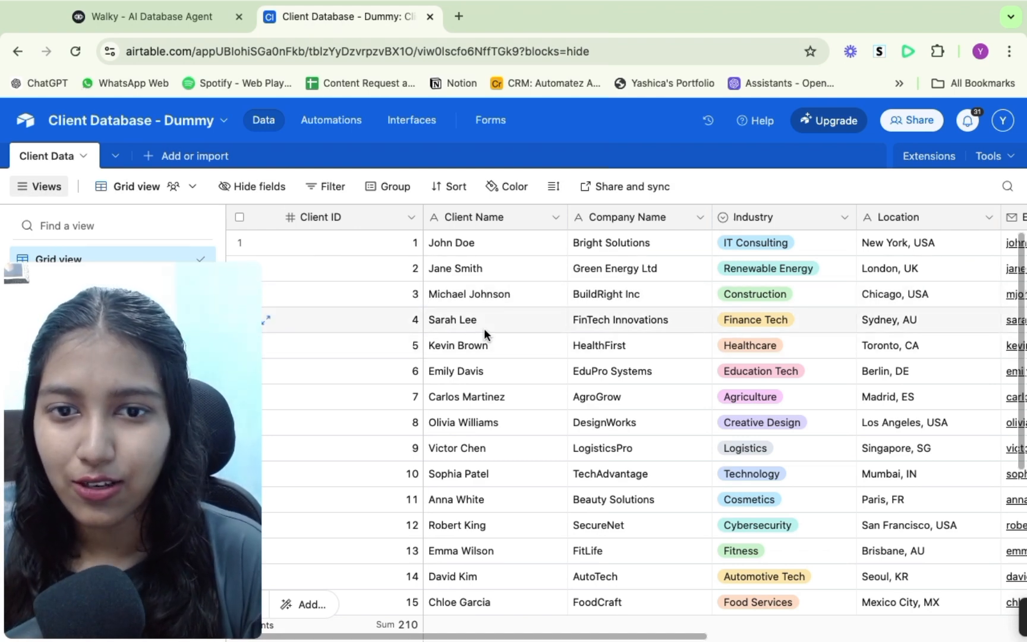
- Scroll through the client records in the Client Database table
scroll(484, 328, down, 5)
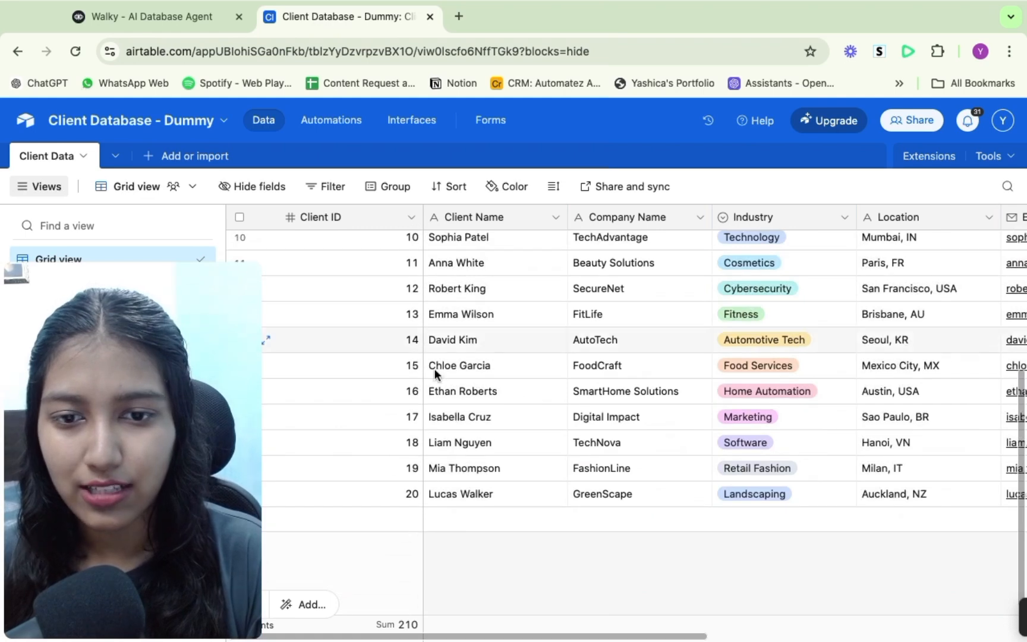
scroll(457, 394, up, 5)
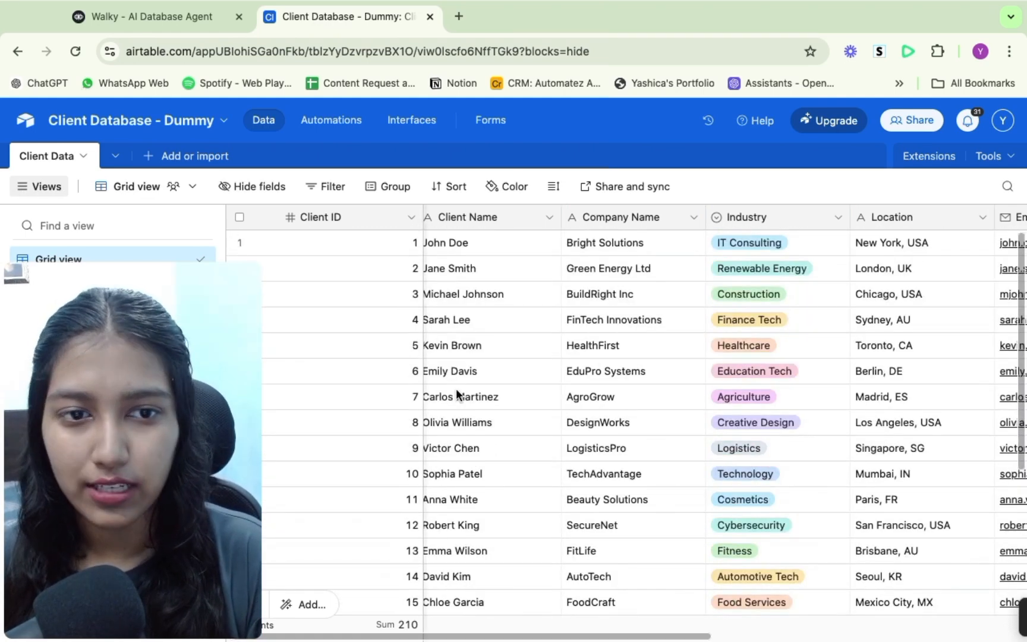
scroll(737, 420, right, 2)
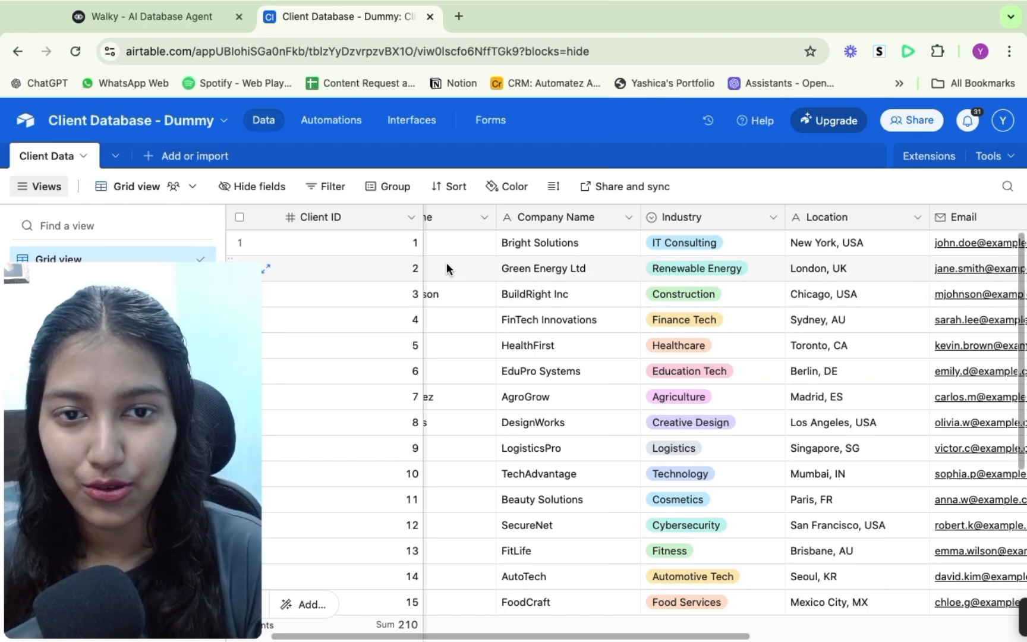
scroll(447, 262, left, 2)
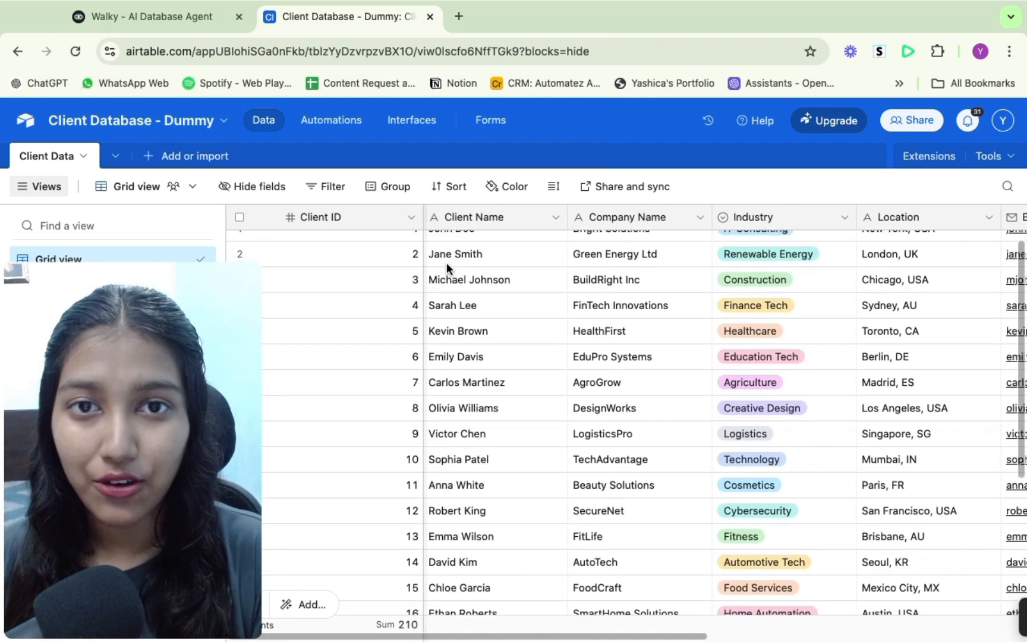
- Run the Walky agent prototype and choose the Smart Search option
click(193, 16)
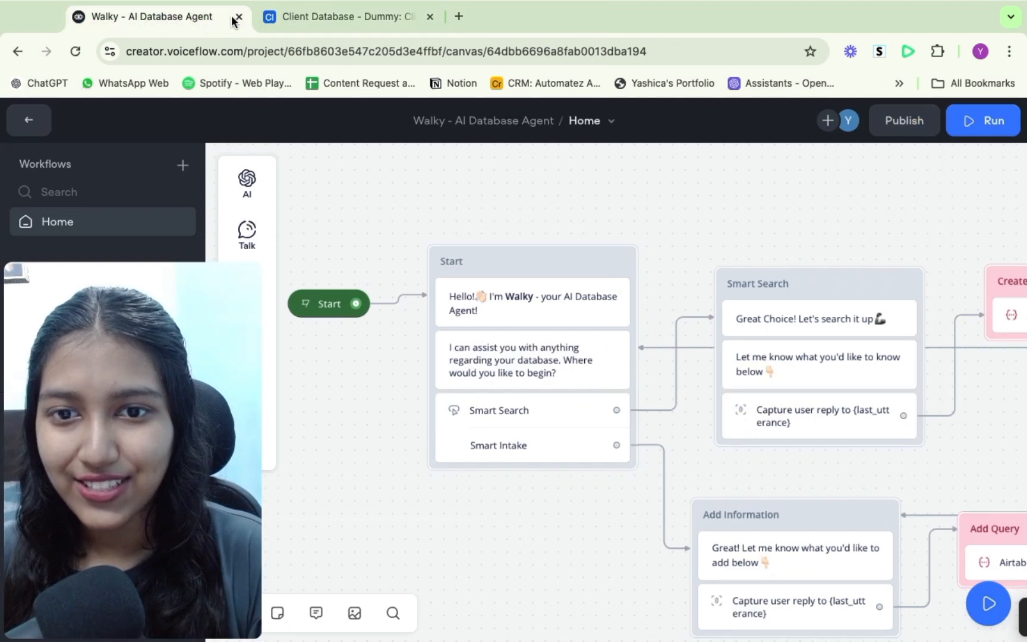
click(995, 122)
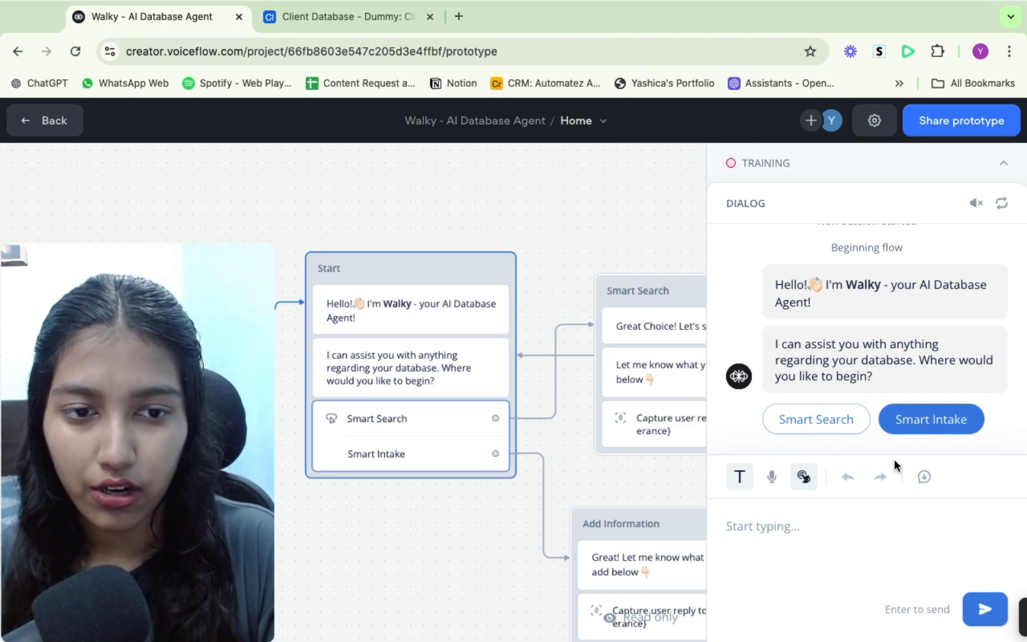
click(824, 420)
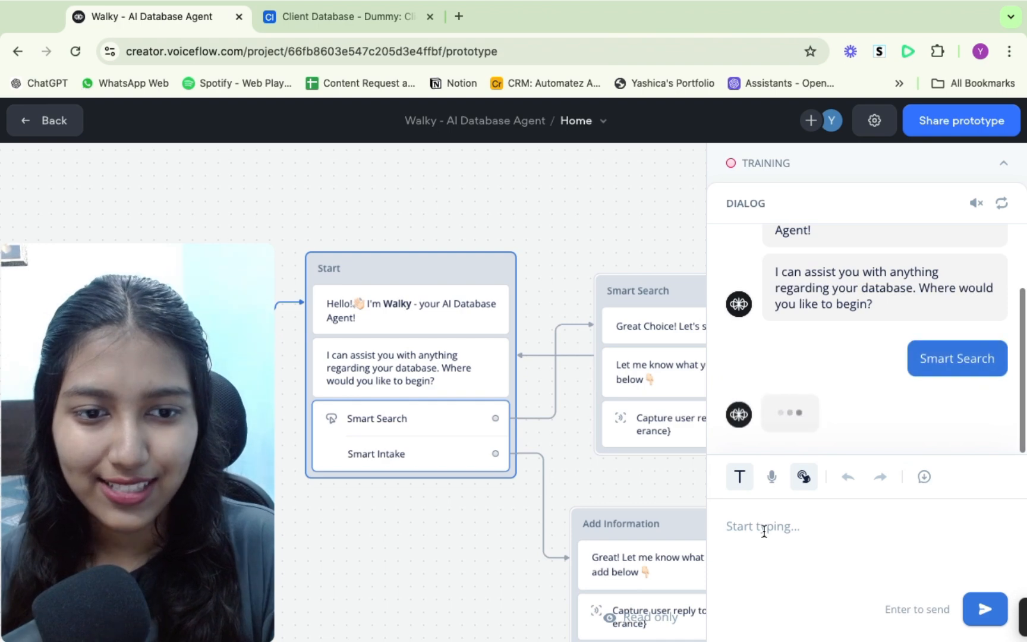
- Review the company records in the Client Database table before asking the agent
click(335, 17)
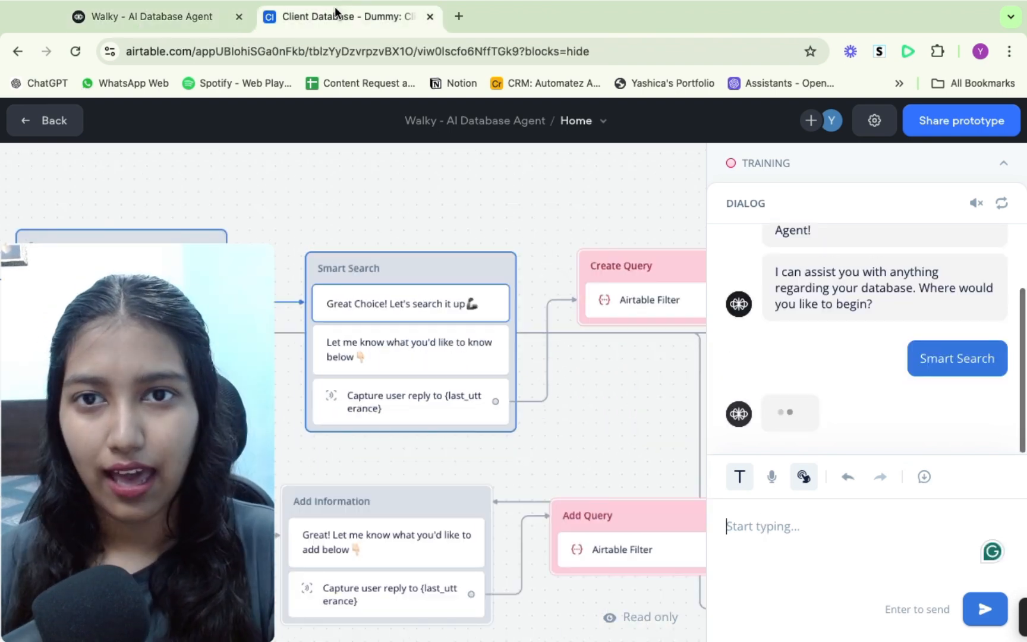
scroll(562, 318, down, 1)
scroll(561, 313, up, 3)
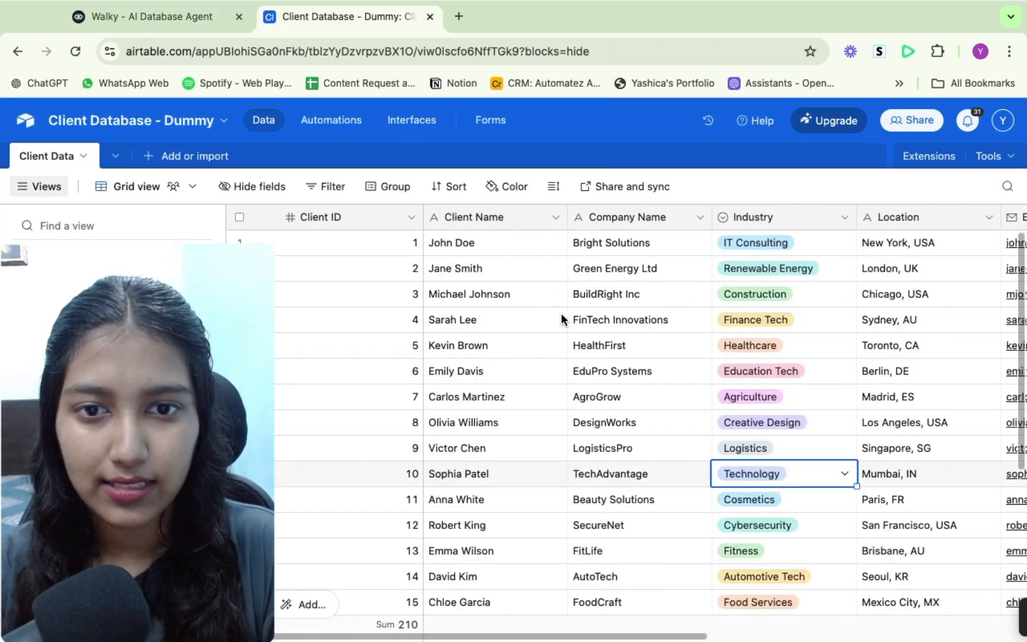
scroll(561, 313, right, 2)
scroll(561, 313, left, 2)
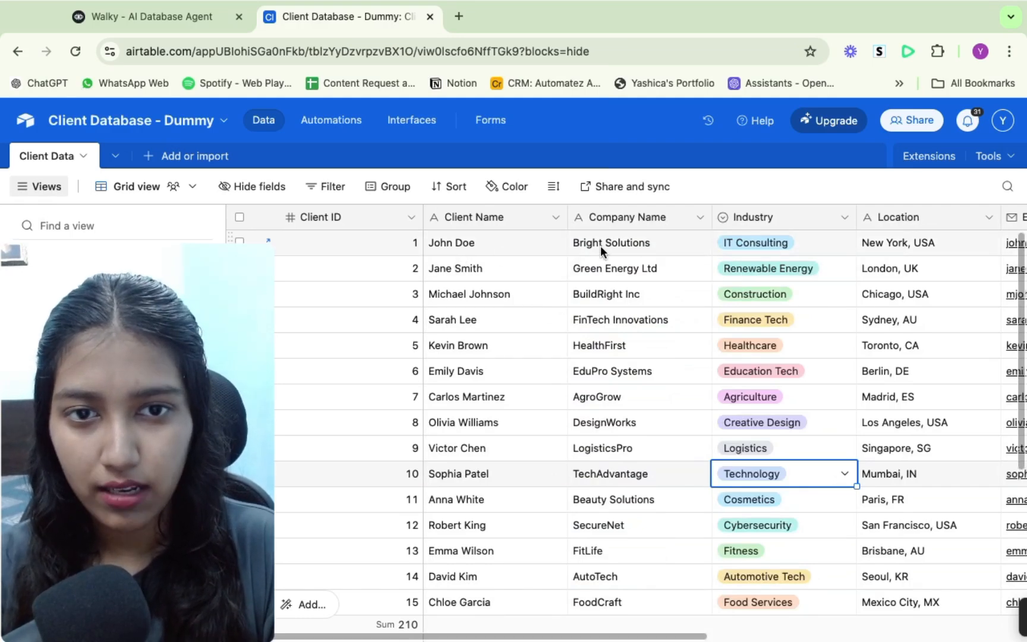
click(152, 16)
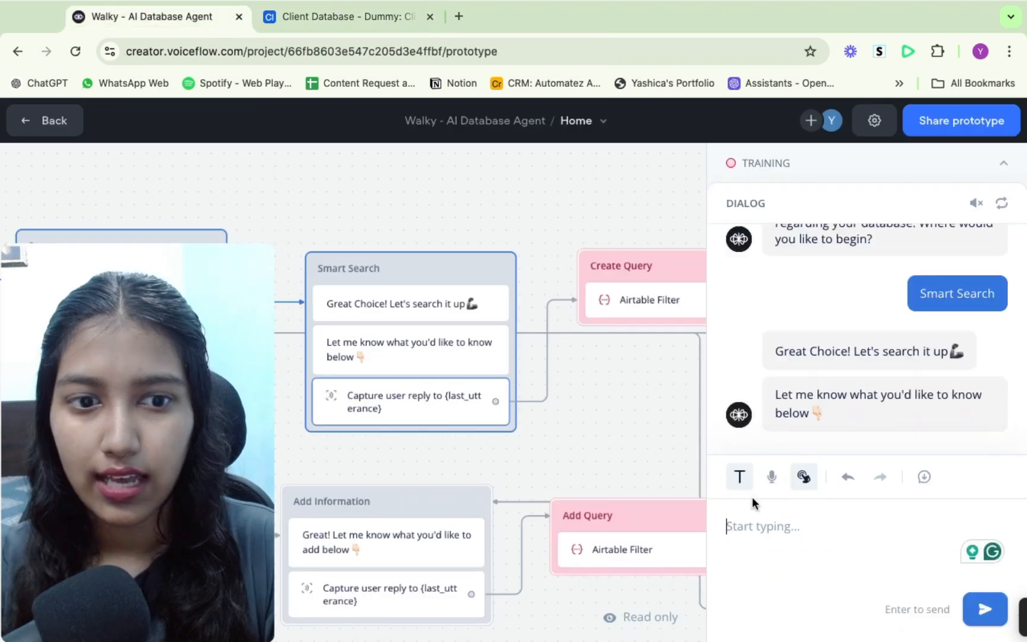
- Ask the agent "What is Bright Solutions' email?"
text(What is )
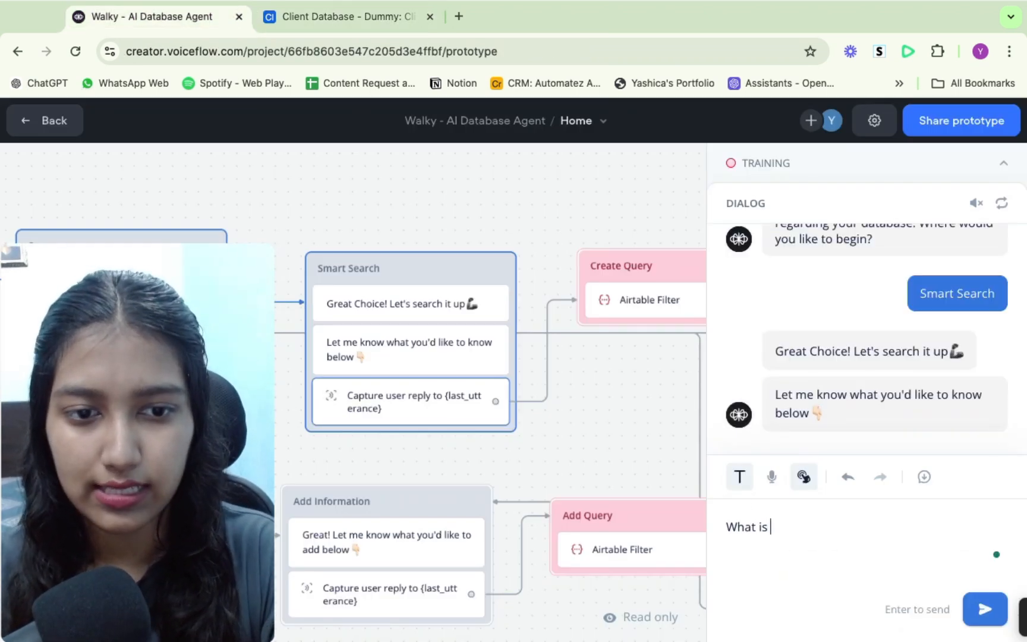
text(Biight)
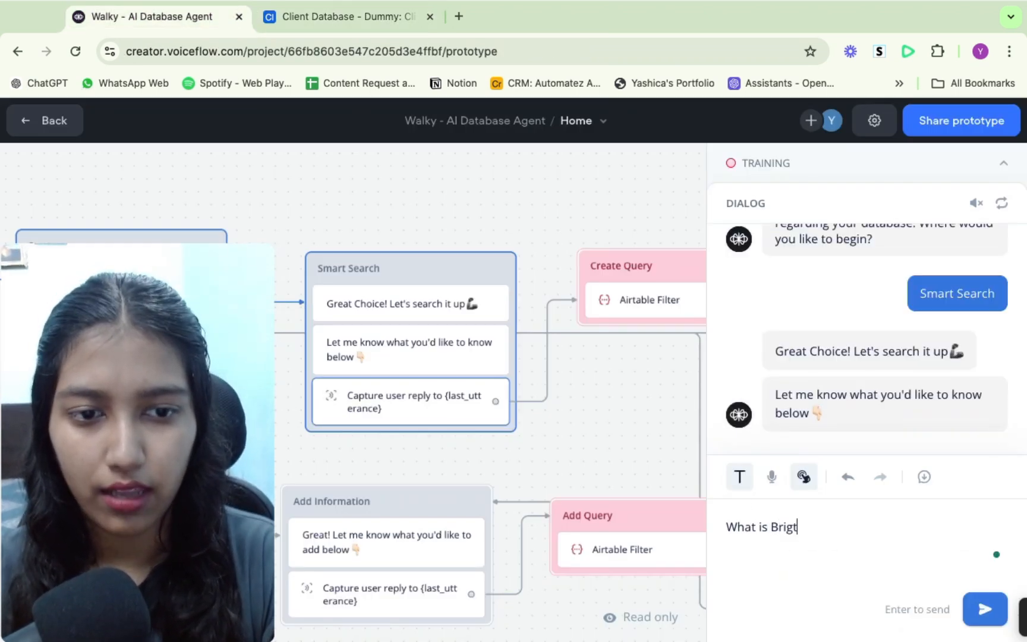
text( Solutio)
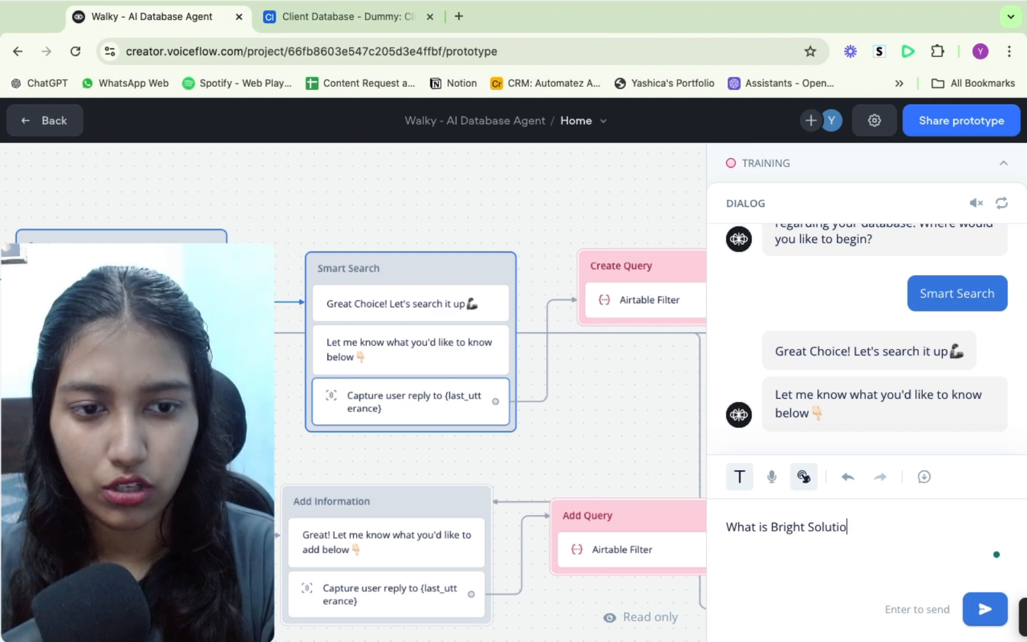
text(ns' emai)
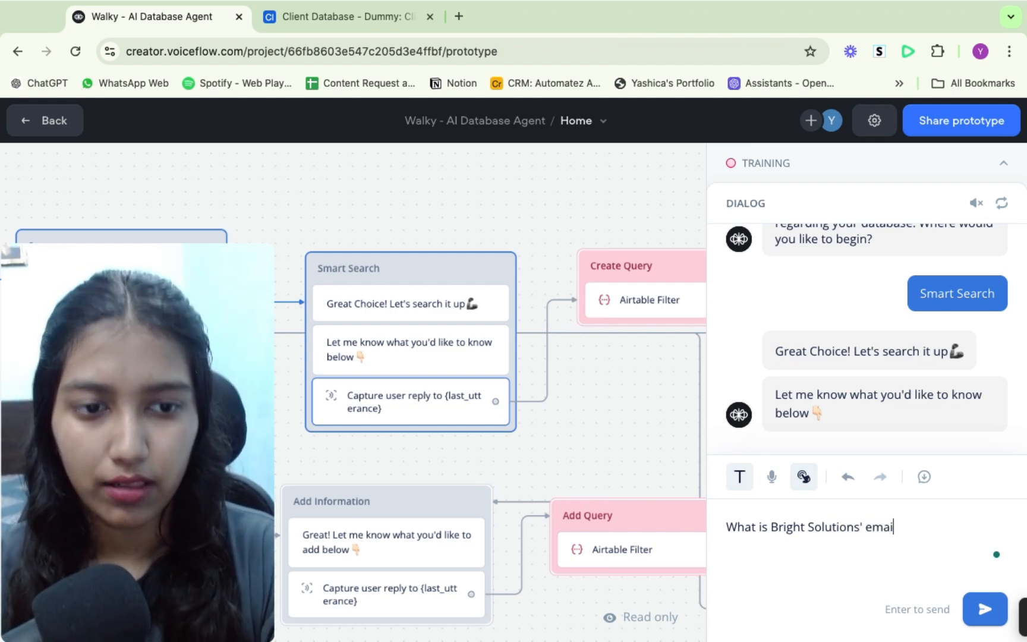
text(l?)
key(Return)
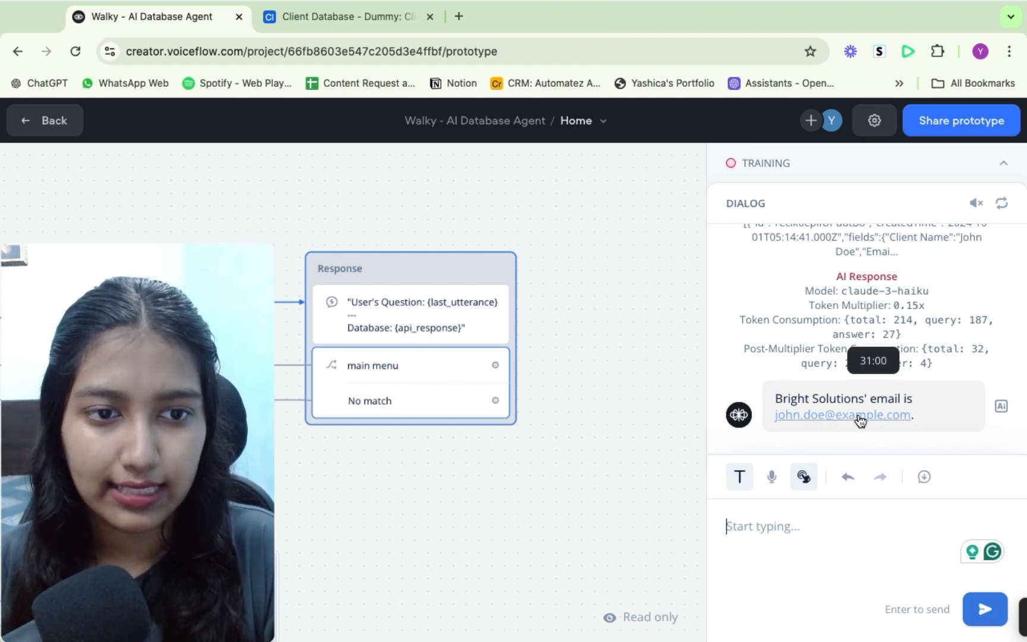
- Check Bright Solutions' email in the Client Database table against the agent's answer
click(337, 19)
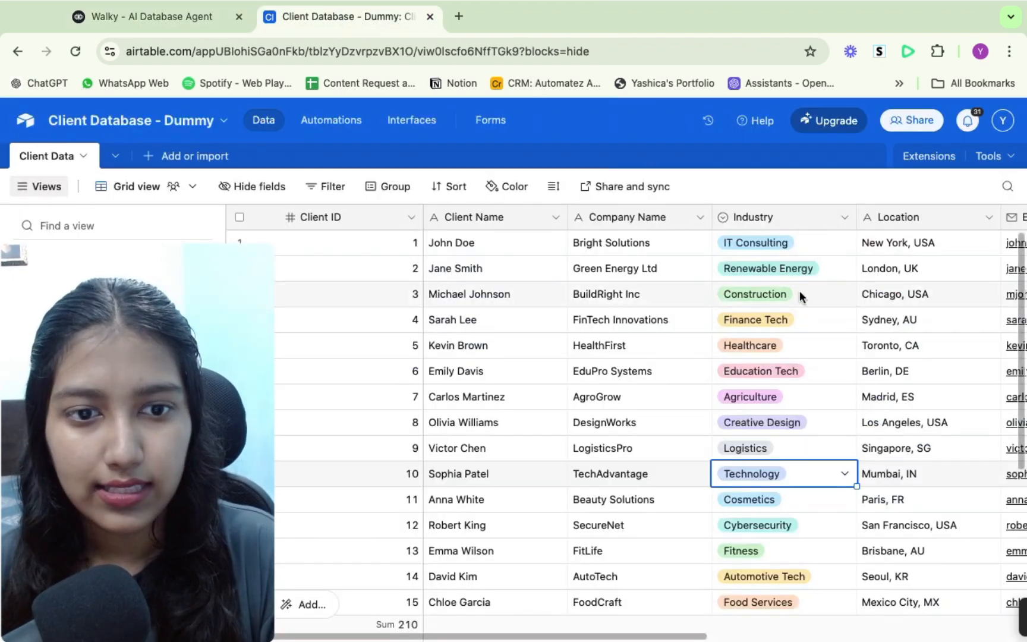
click(631, 243)
scroll(632, 244, right, 6)
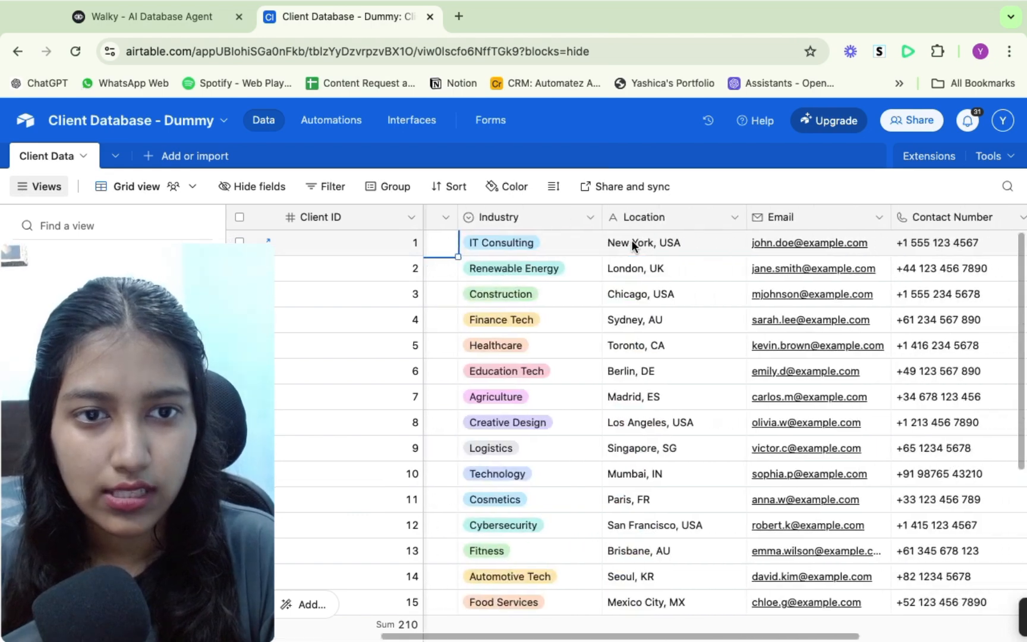
click(635, 248)
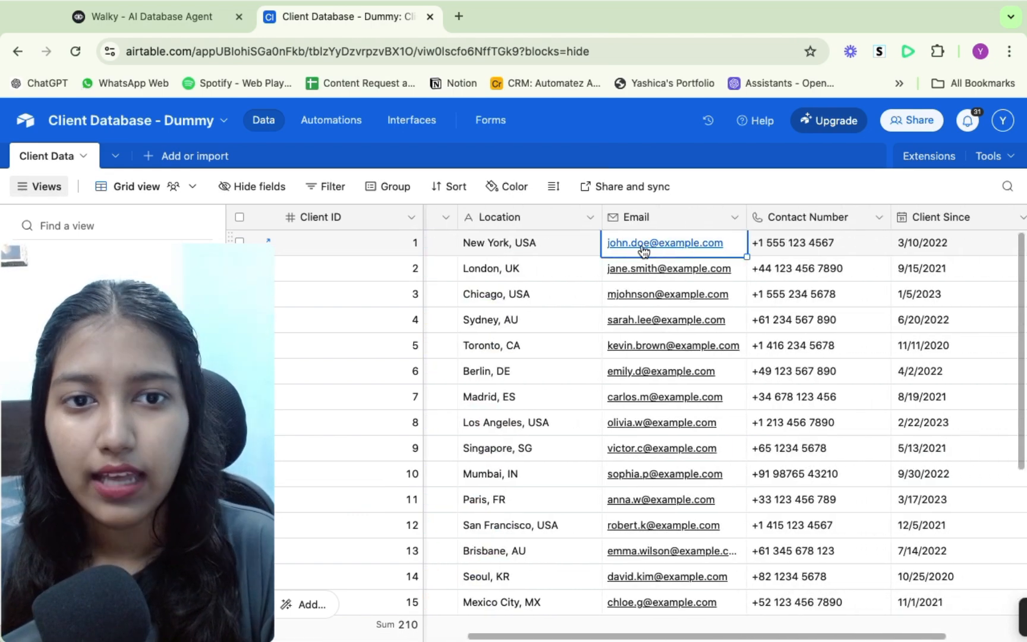
scroll(647, 253, left, 8)
scroll(646, 251, right, 8)
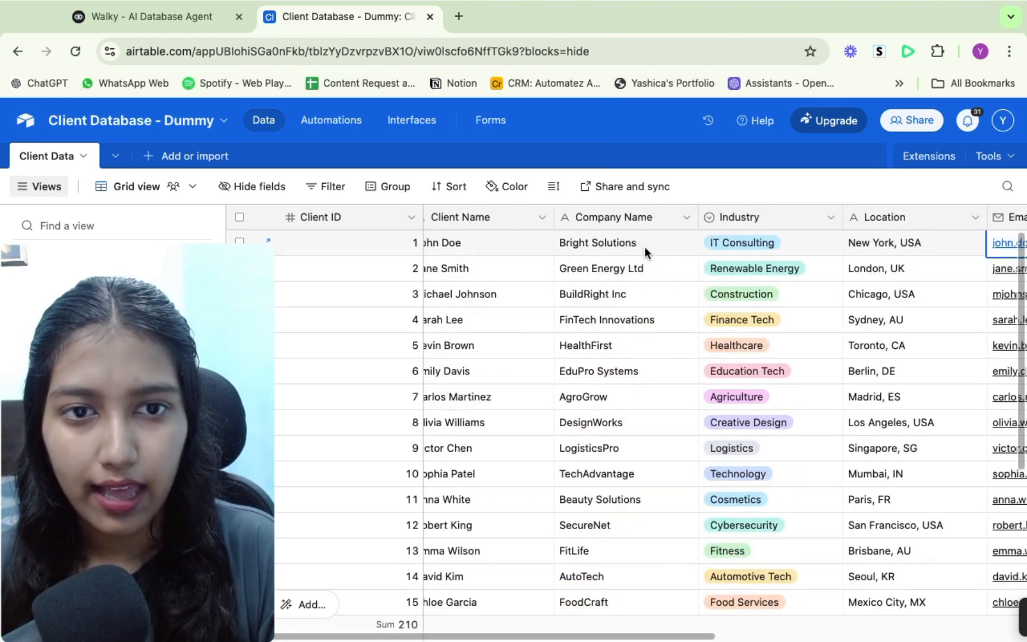
scroll(644, 246, left, 8)
- Scan the company names in the client table to pick another record to query
scroll(644, 246, down, 3)
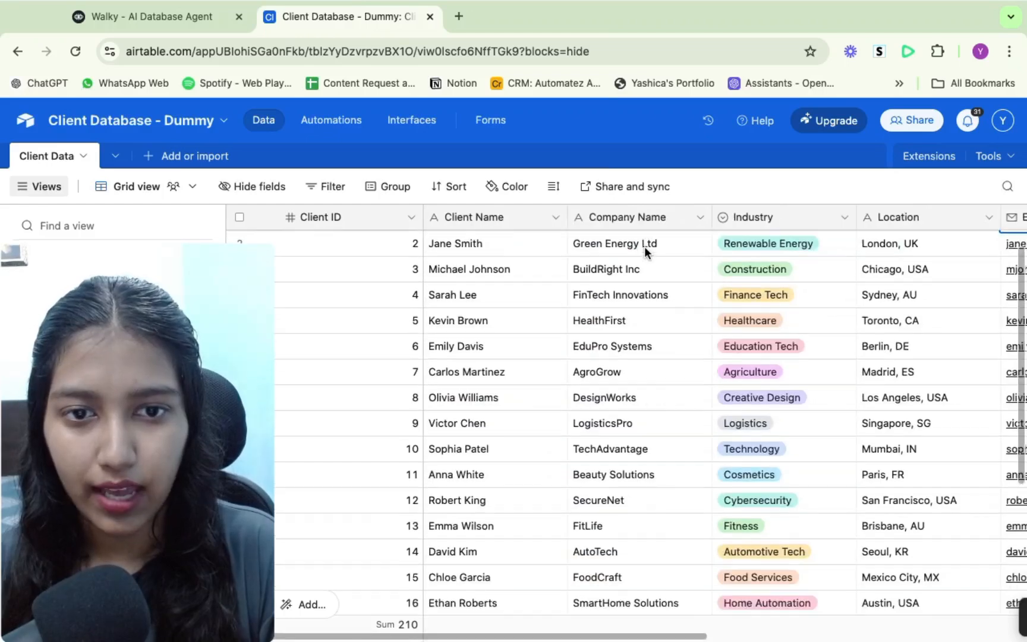
scroll(634, 346, up, 4)
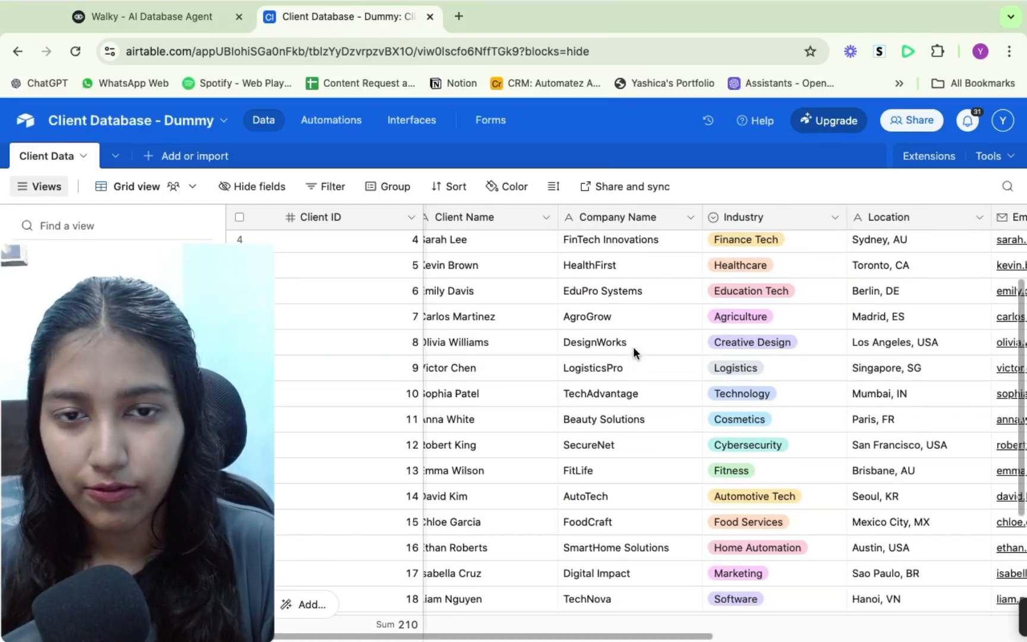
scroll(684, 303, left, 1)
scroll(777, 452, down, 3)
scroll(778, 452, right, 1)
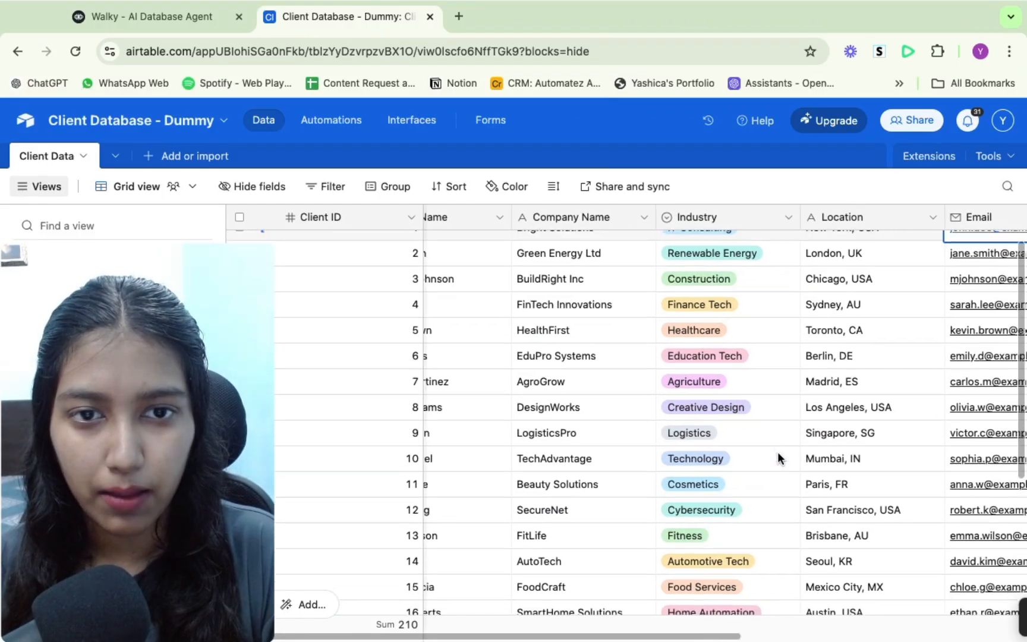
scroll(777, 452, left, 1)
scroll(778, 452, down, 1)
scroll(778, 452, up, 3)
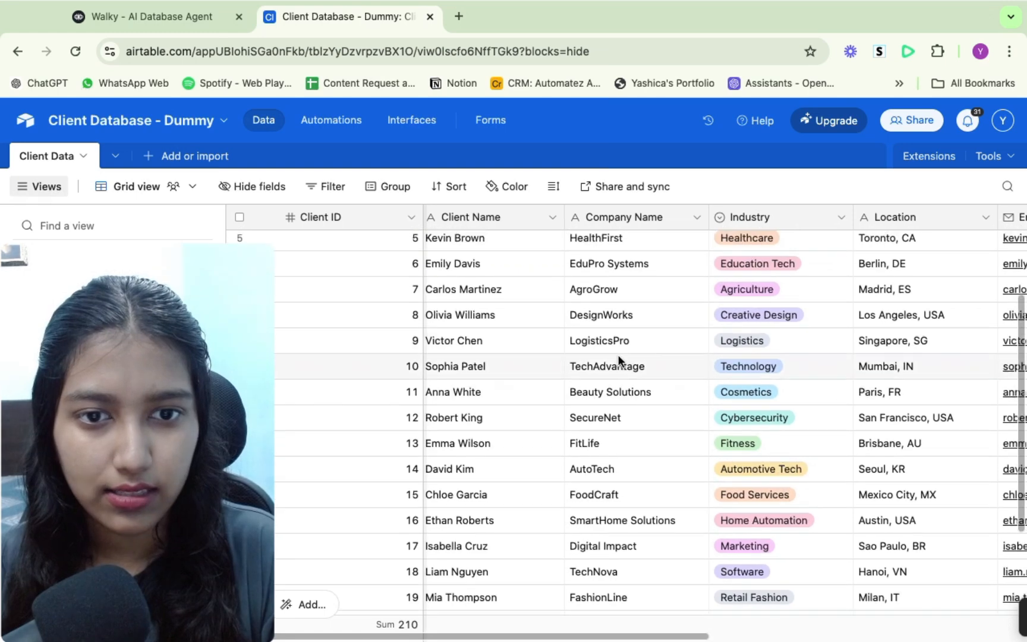
click(621, 367)
click(626, 334)
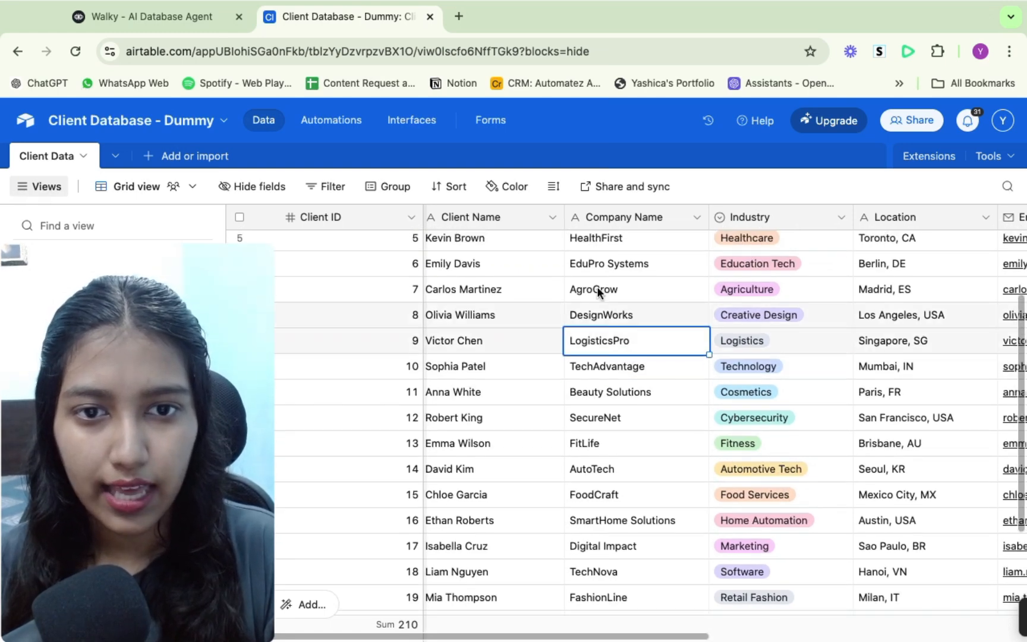
click(601, 315)
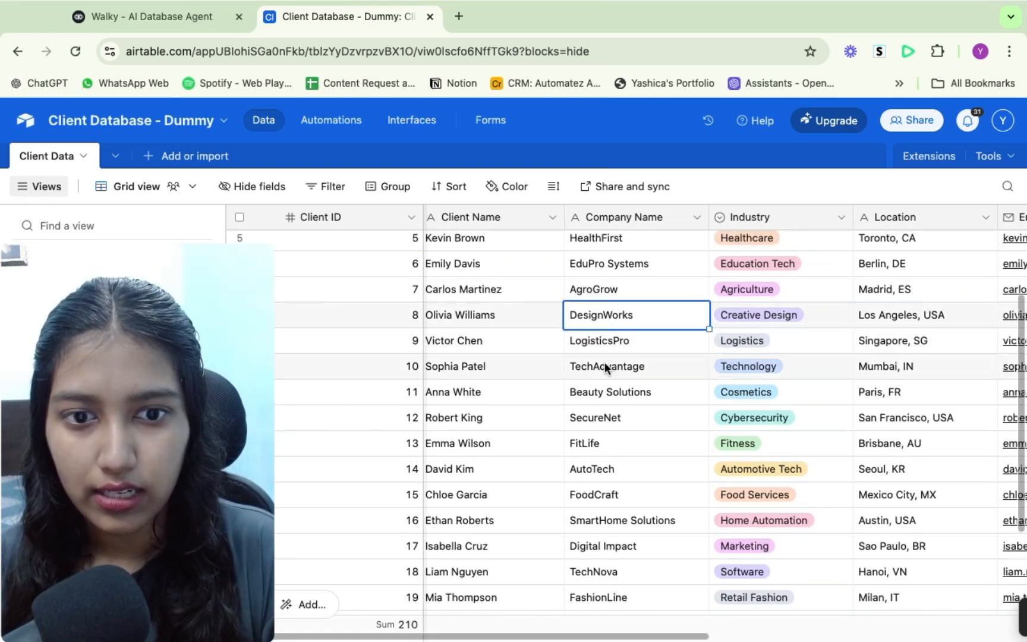
scroll(587, 268, up, 1)
click(587, 269)
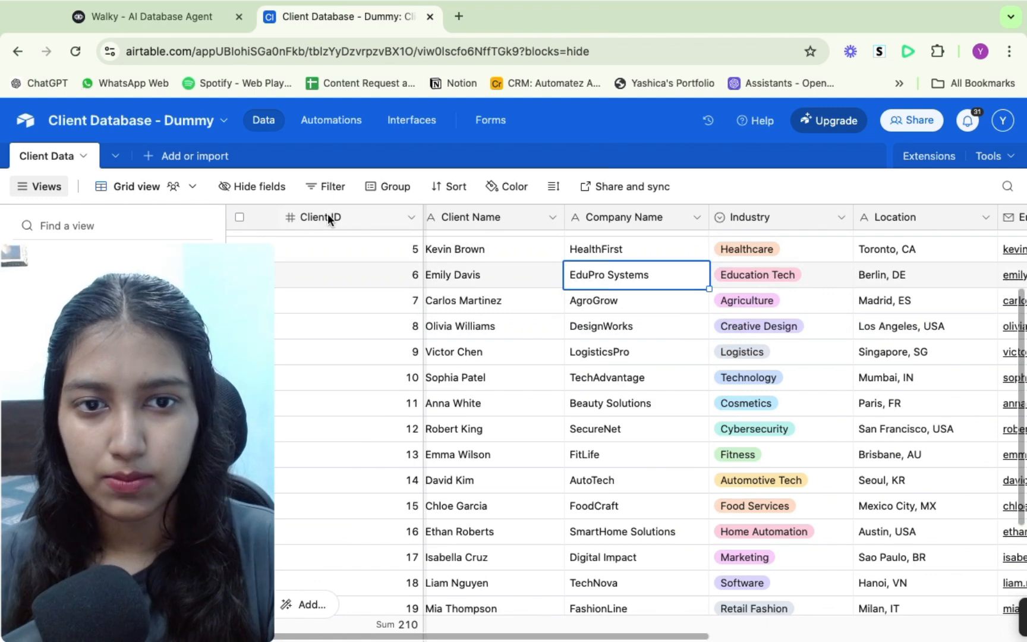
- Ask the agent "Which industry does EduPro Systems belong"
click(208, 15)
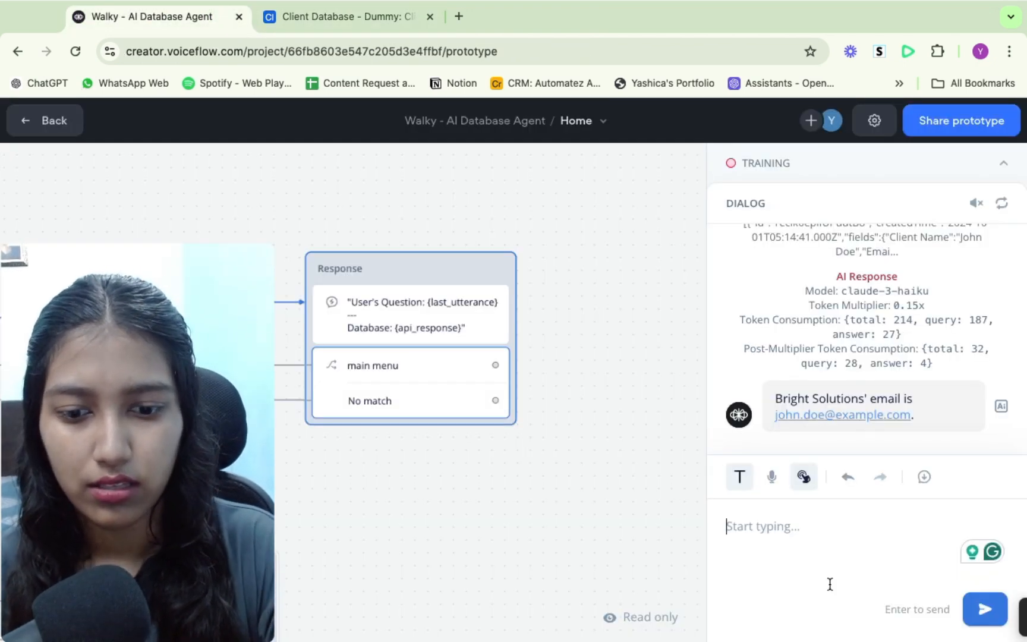
text(Which in)
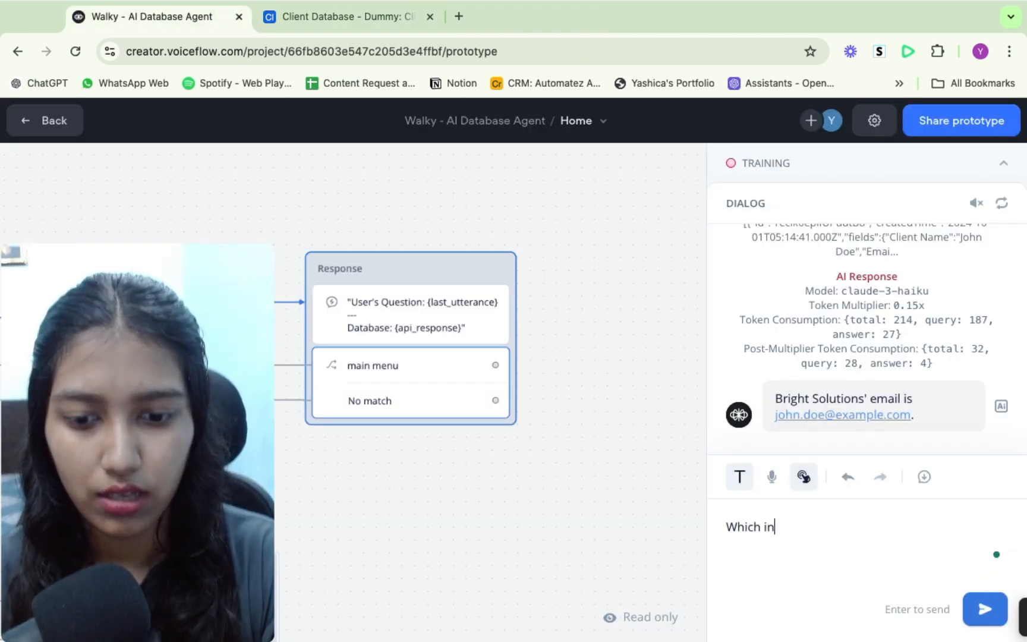
text(dustry does Edu)
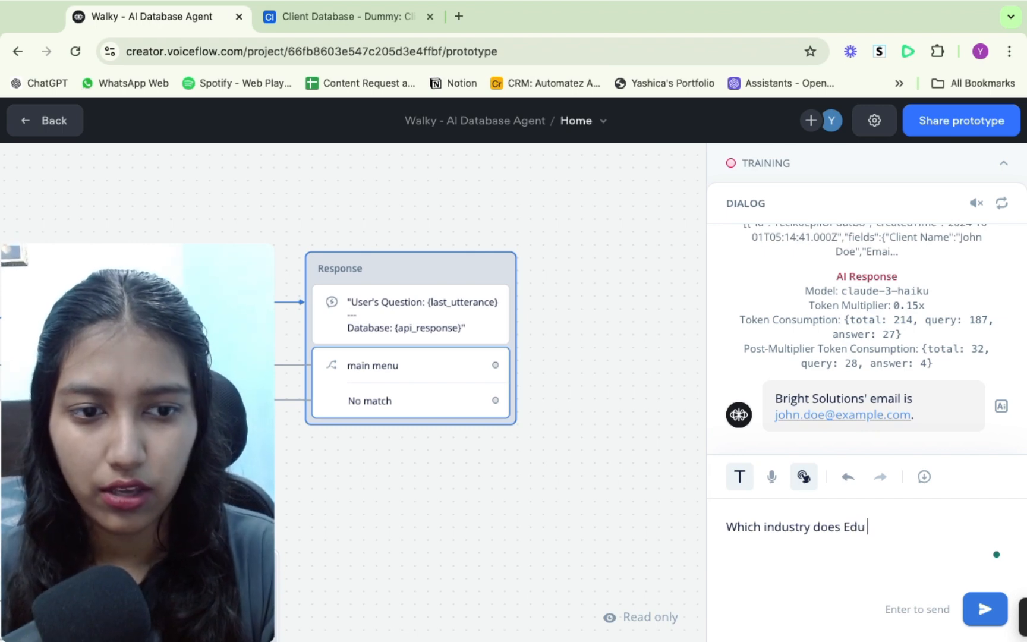
click(290, 18)
click(186, 10)
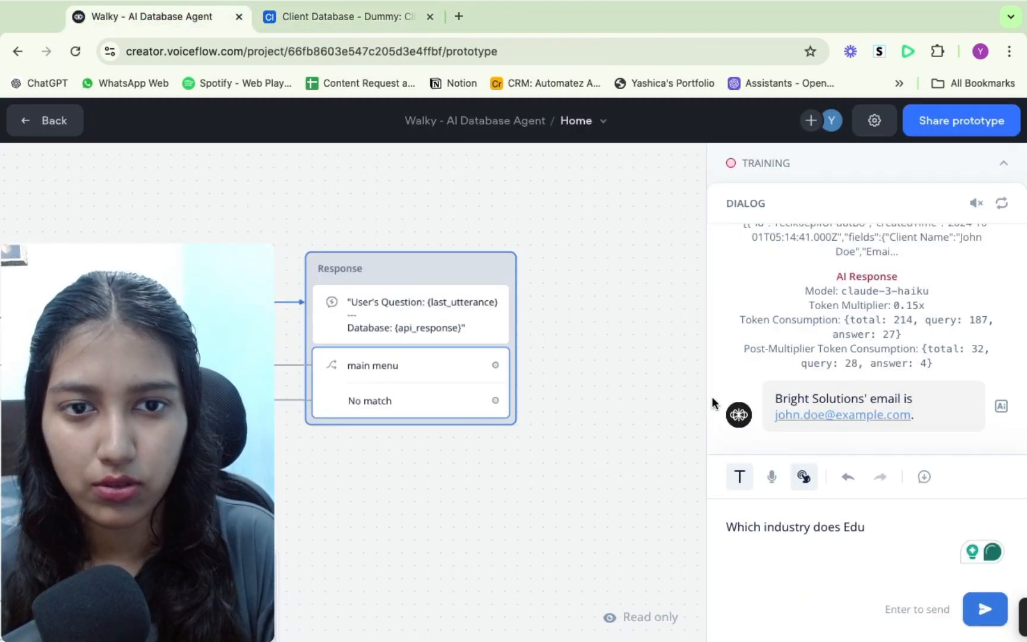
text(Pro S)
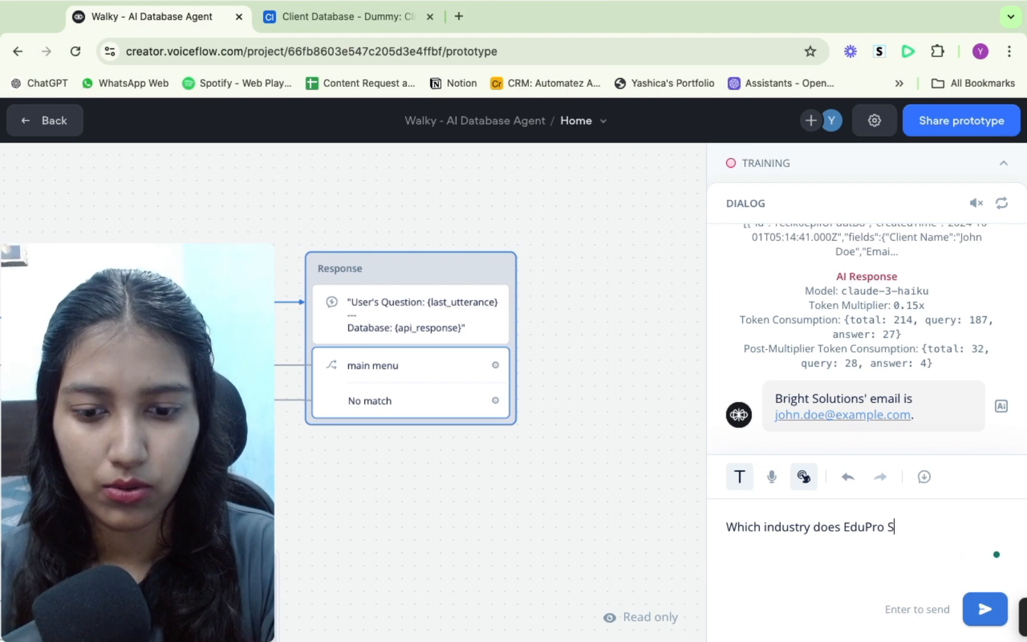
text(ystems belong)
key(Return)
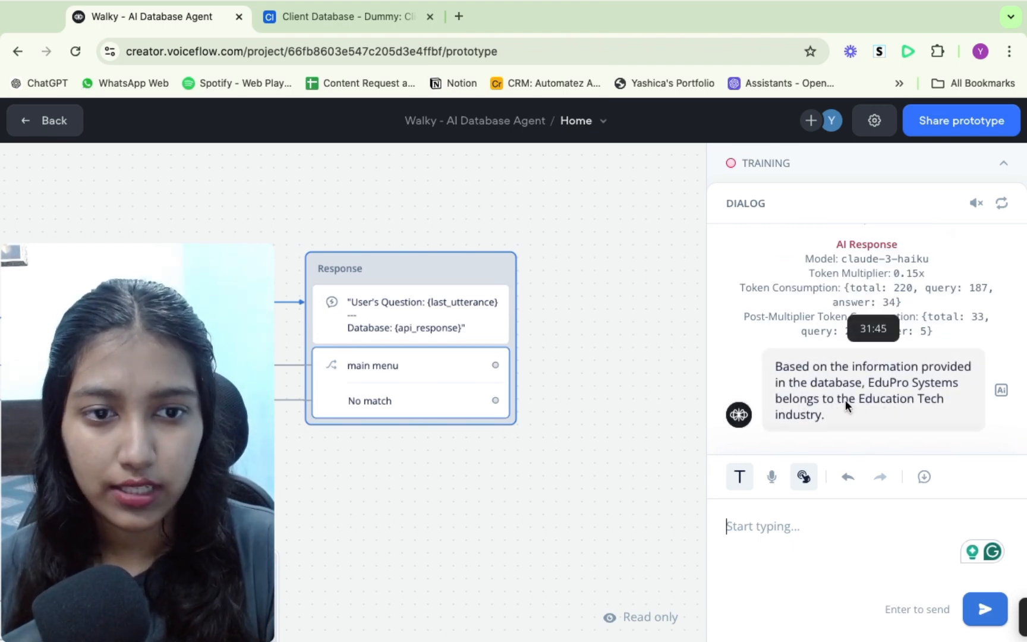
- Check EduPro Systems' industry in the client table against the agent's answer
click(333, 18)
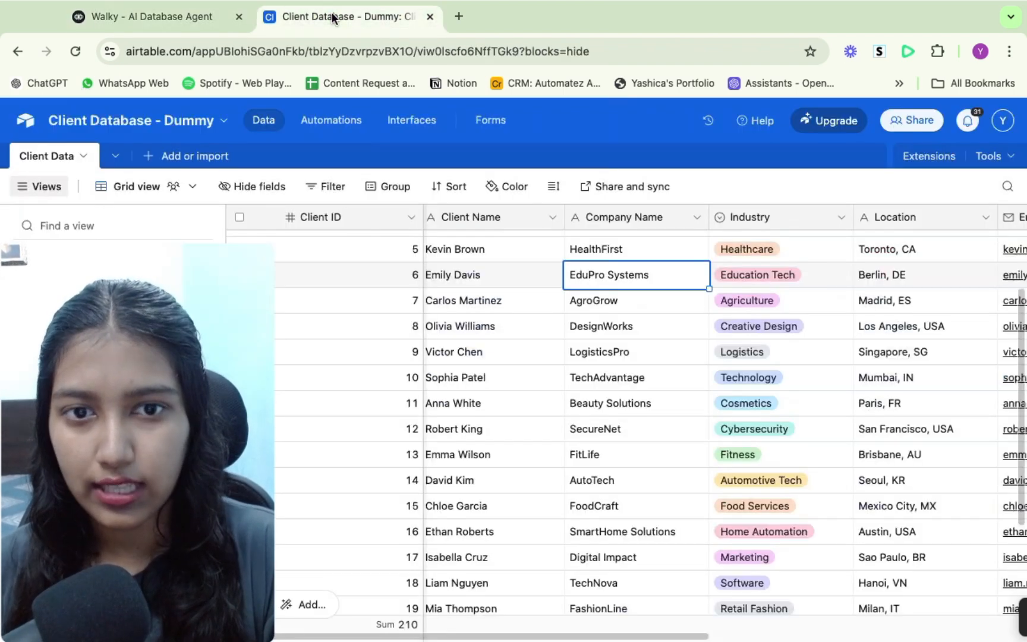
click(761, 276)
scroll(854, 350, right, 2)
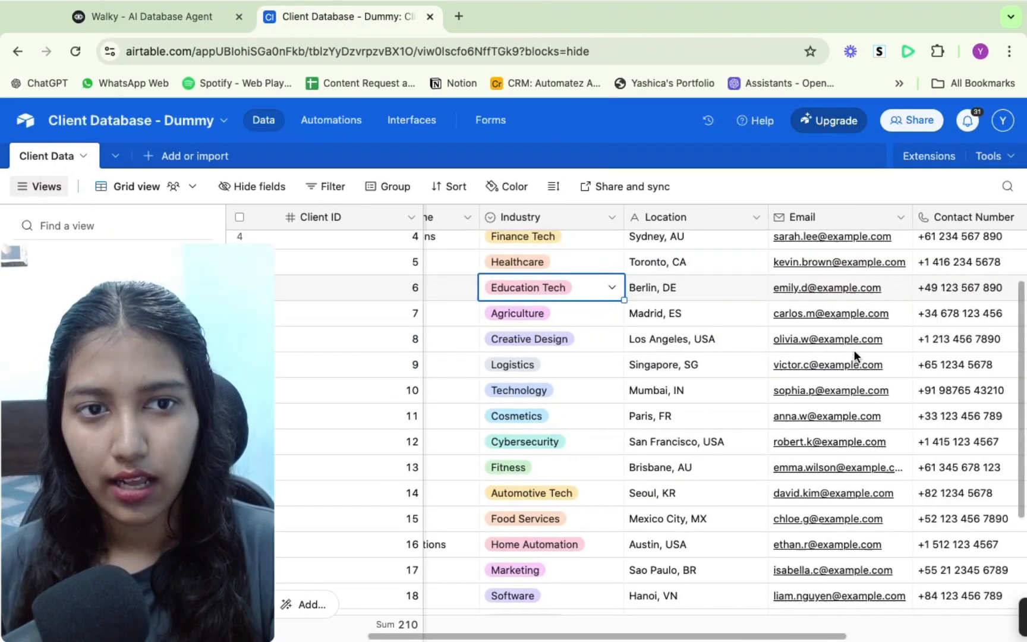
scroll(853, 350, down, 5)
scroll(854, 356, up, 5)
scroll(854, 356, left, 1)
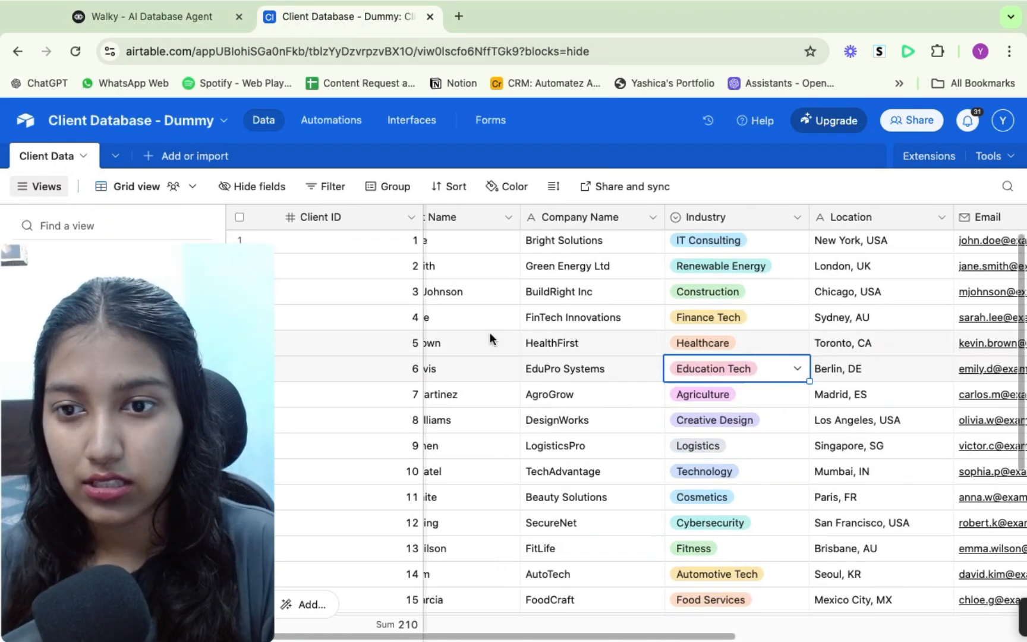
- Return to the agent, reset the test, run it again and choose the Smart Intake option
click(166, 15)
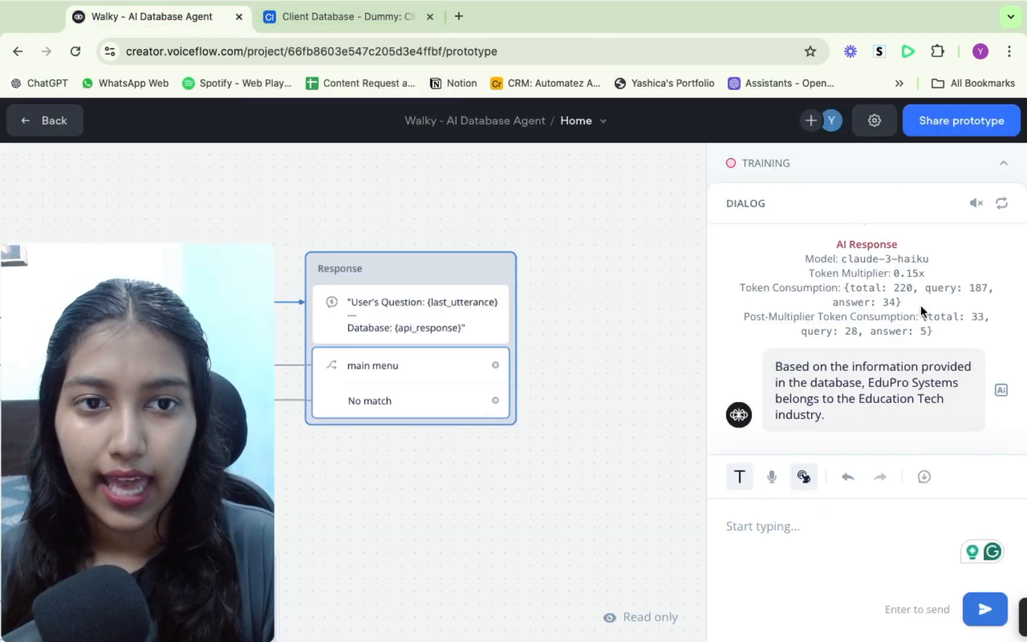
click(1003, 204)
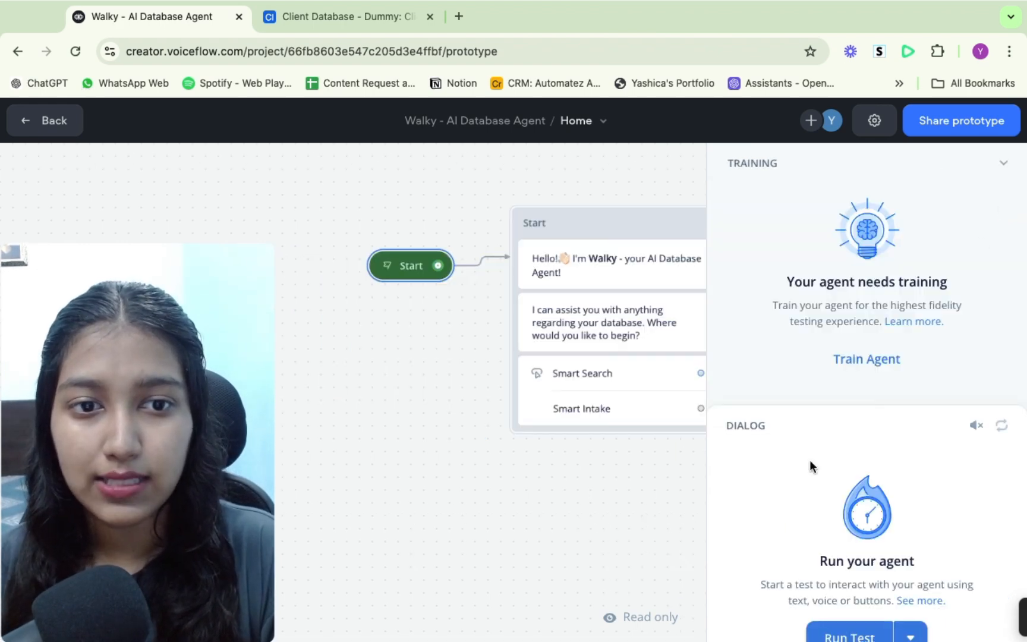
click(1007, 163)
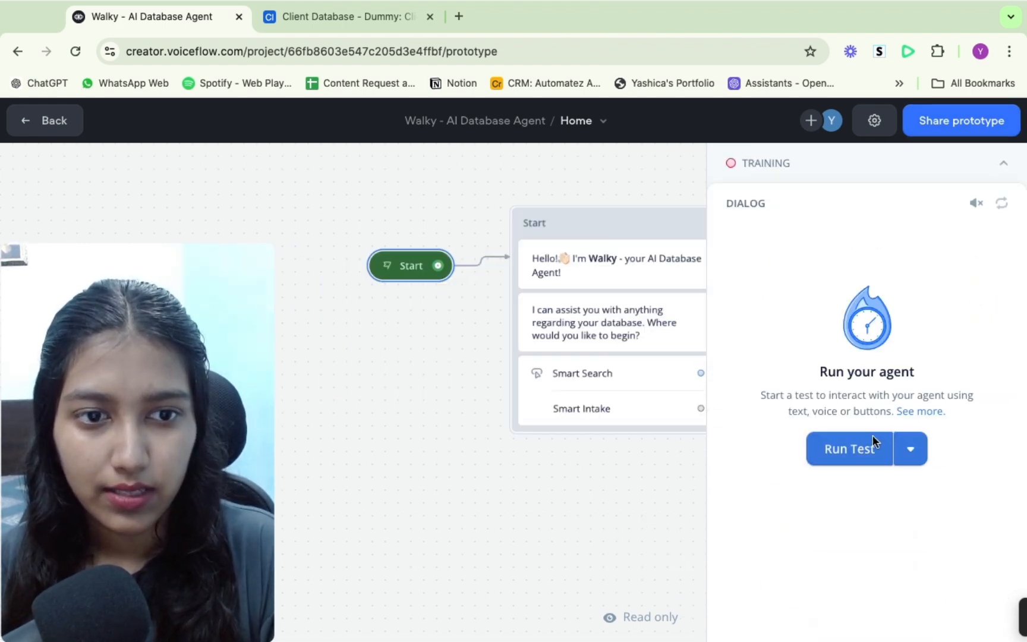
click(837, 450)
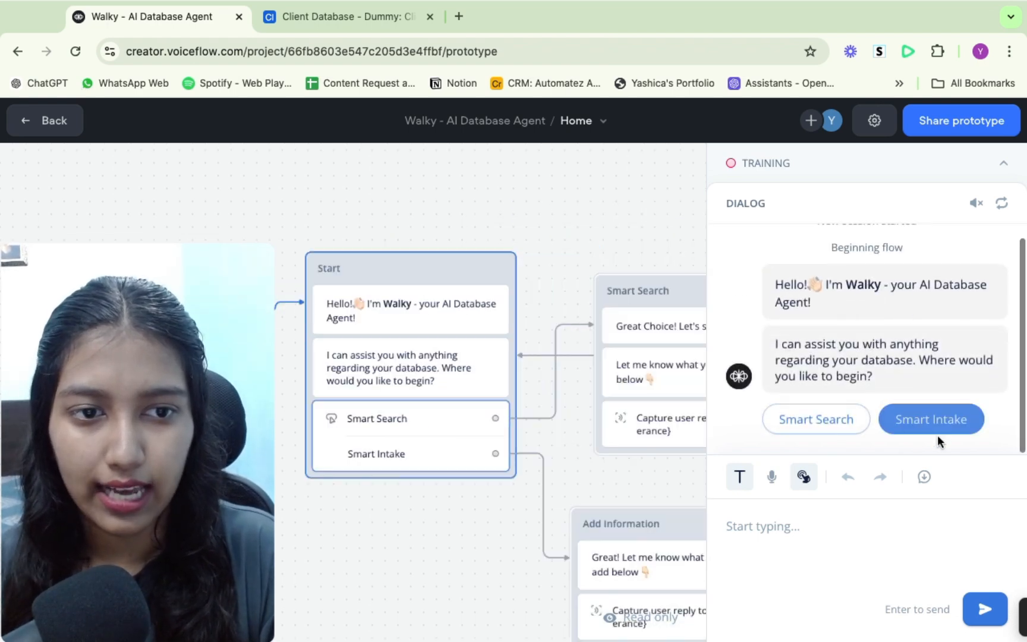
click(934, 420)
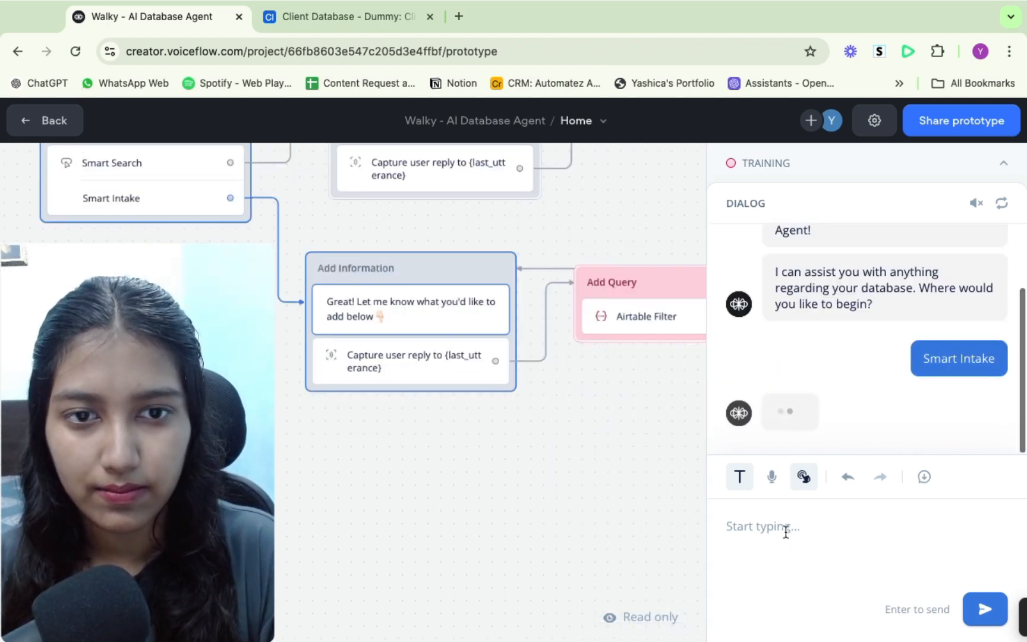
- Ask the agent to add a customer record with the customer's name, company Automatez AI, headquarters in India and an e-mail address
click(786, 532)
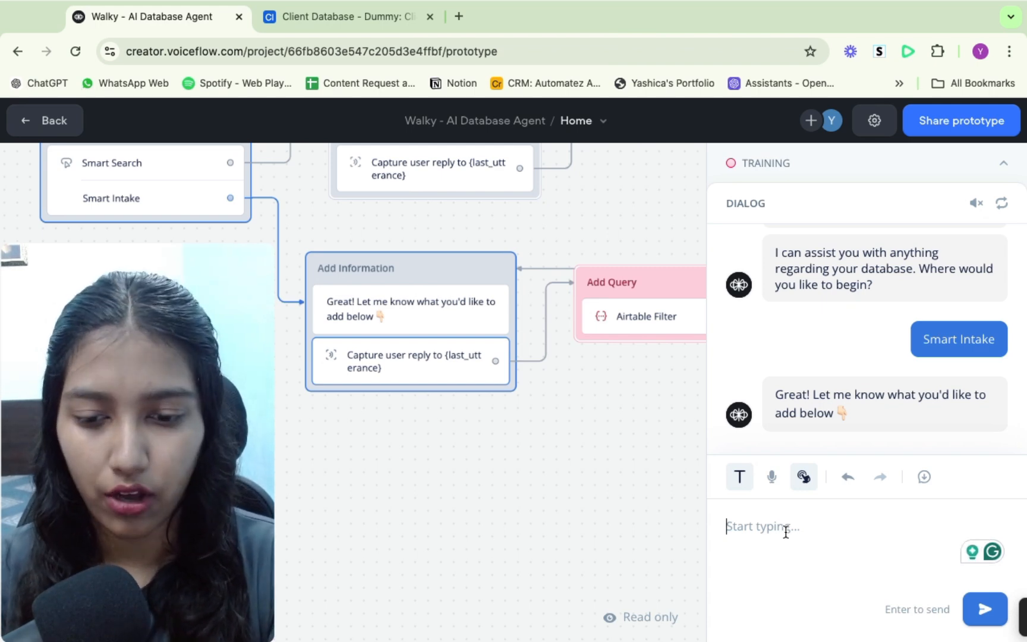
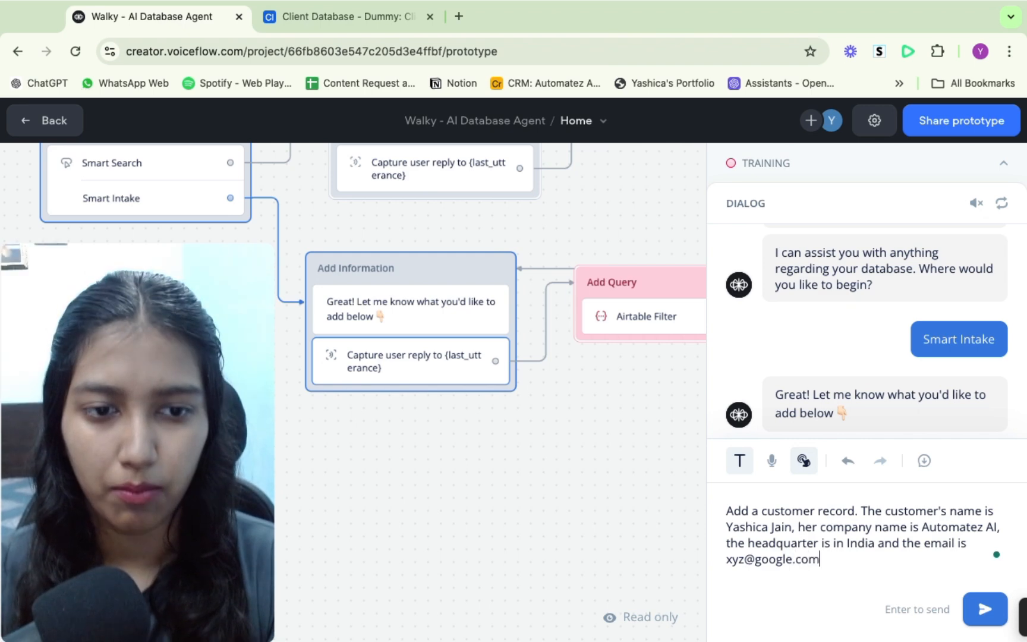
key(Return)
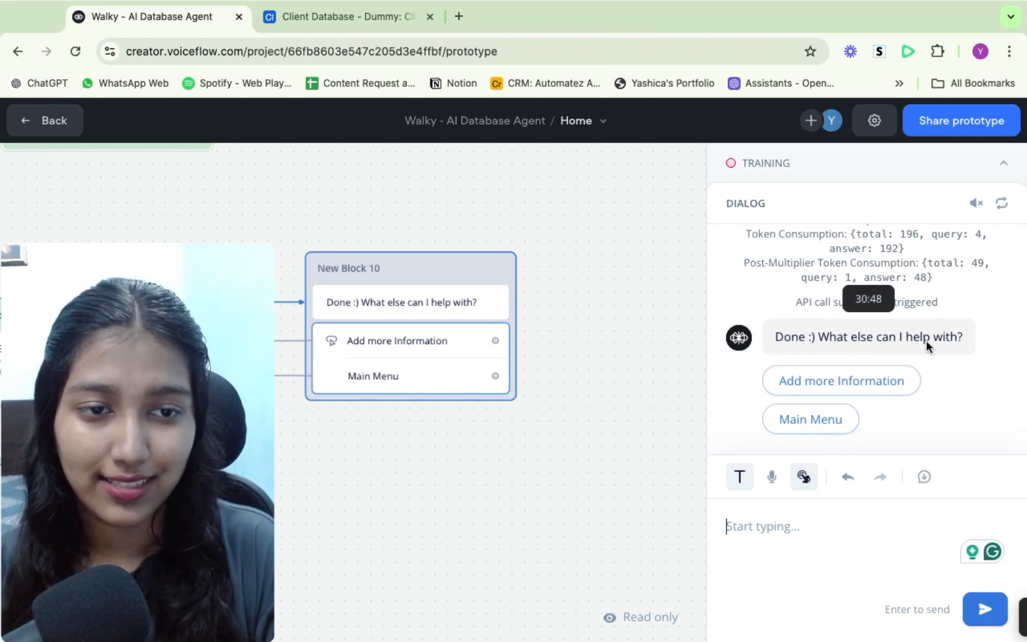
- Check the new Automatez AI record's name, company, location and e-mail cells in the client table
click(336, 16)
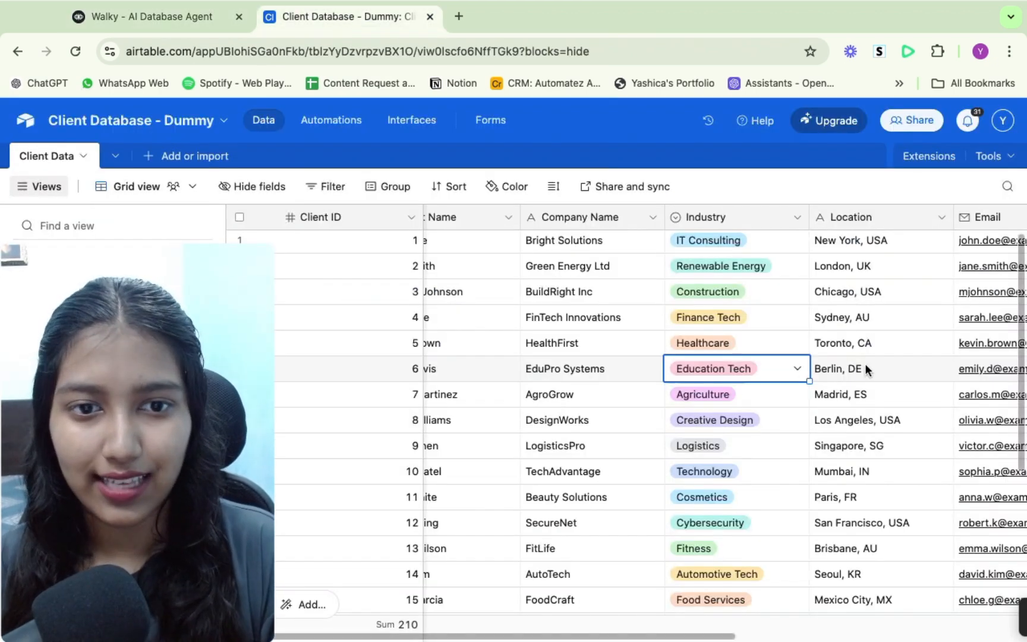
scroll(549, 522, left, 1)
scroll(549, 522, down, 5)
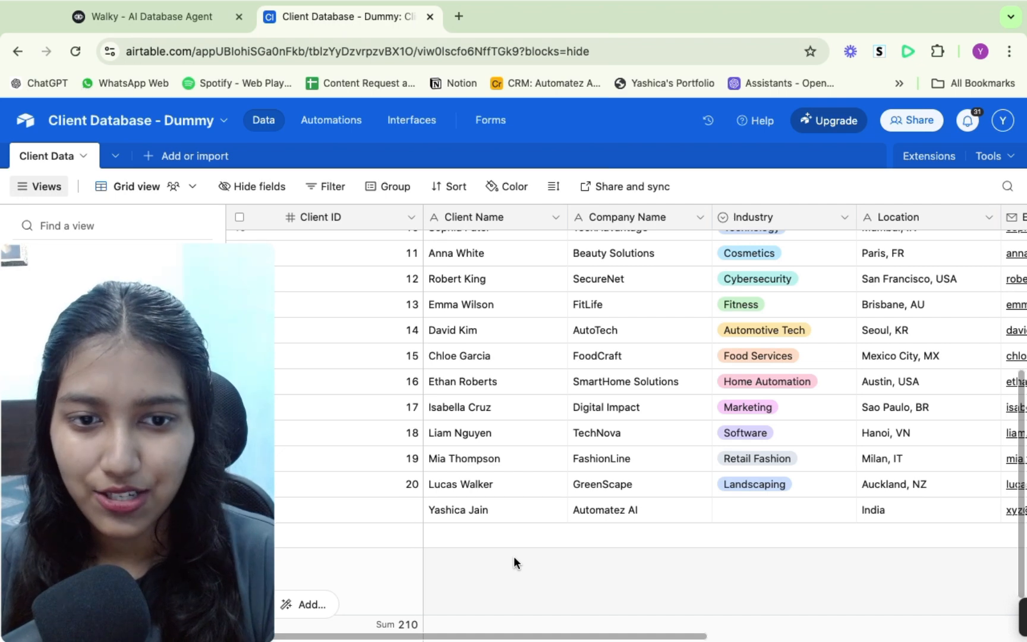
click(467, 515)
click(658, 516)
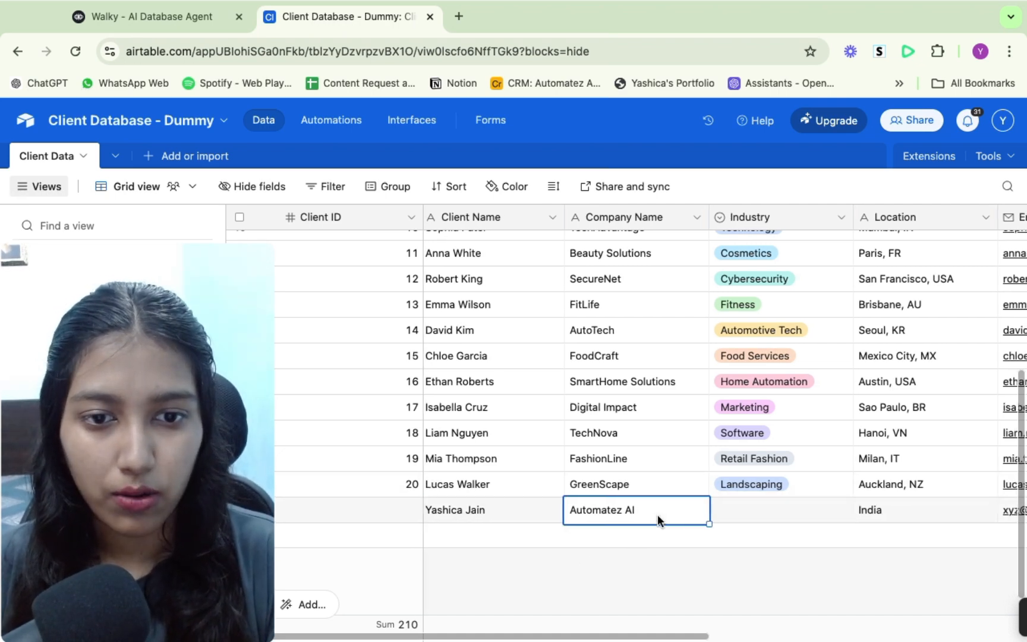
scroll(657, 516, right, 5)
click(637, 497)
click(841, 501)
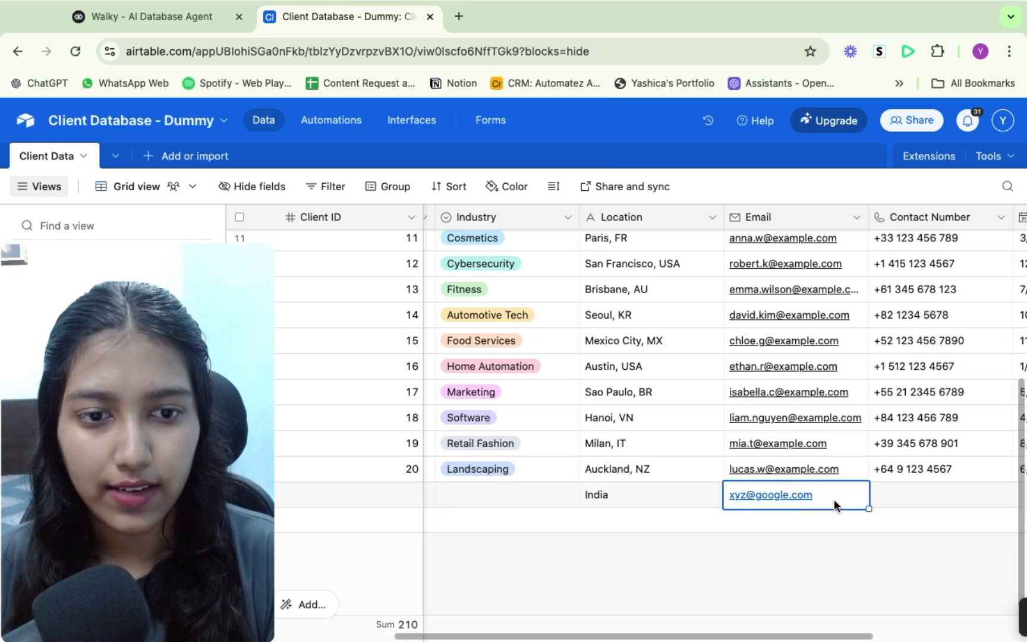
scroll(835, 499, right, 5)
click(734, 494)
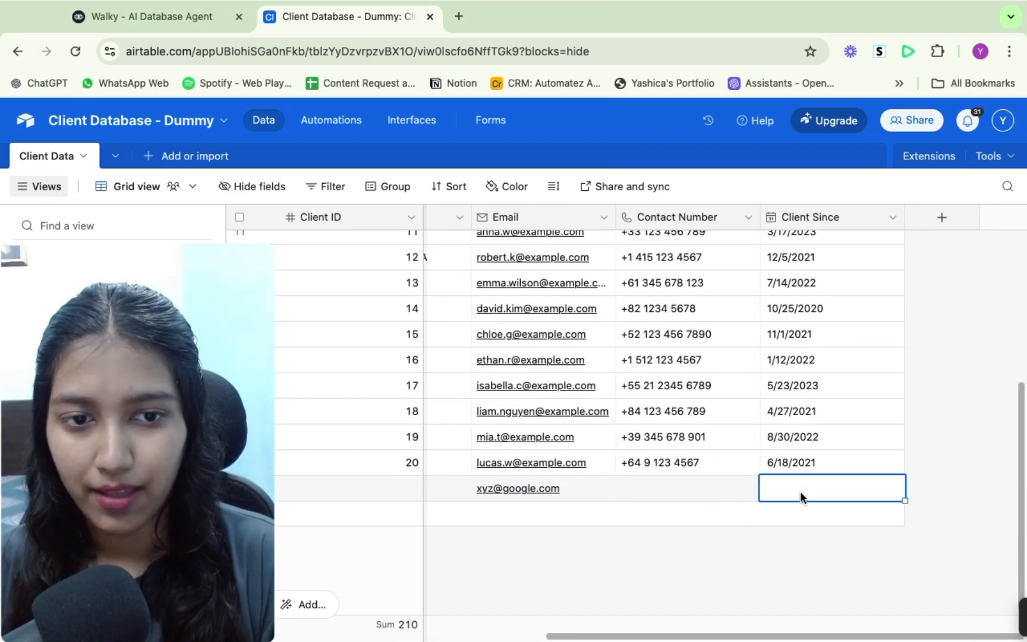
scroll(800, 491, left, 5)
scroll(800, 491, up, 5)
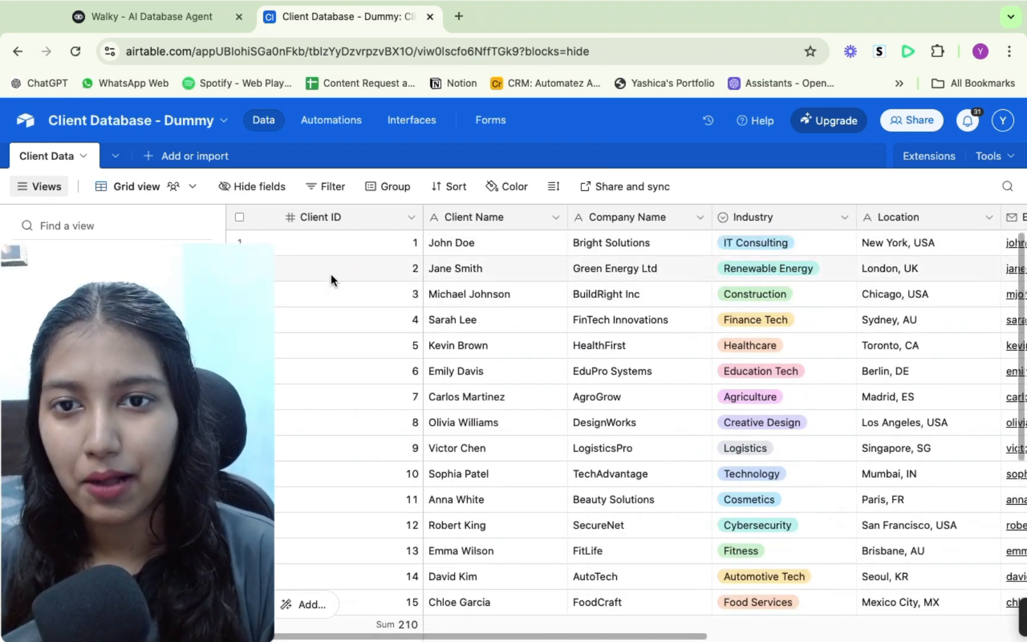
- Leave the prototype test and return to the agent's workflow canvas
click(141, 14)
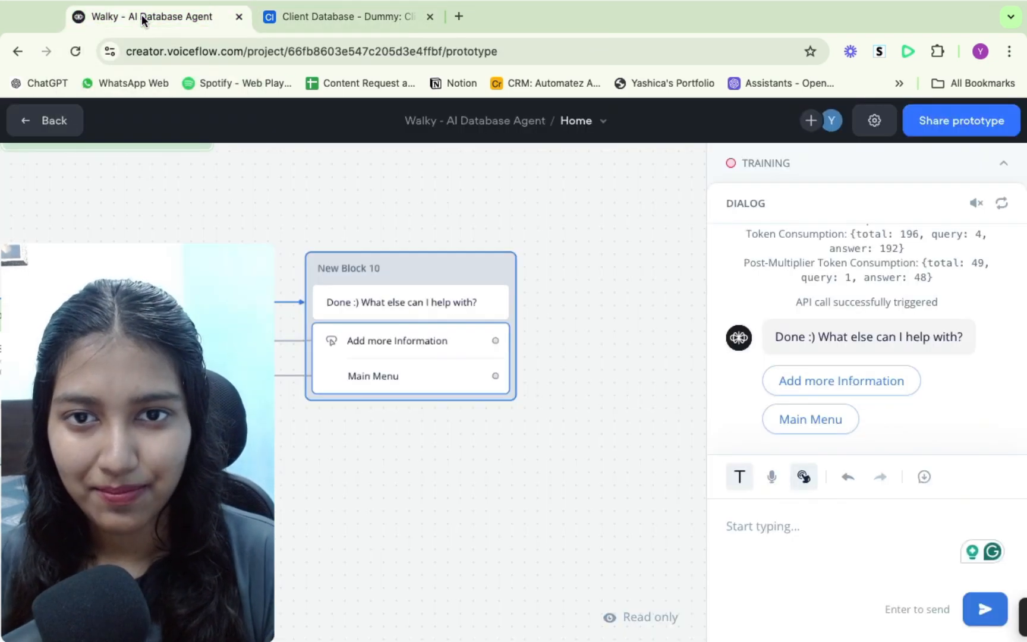
click(22, 134)
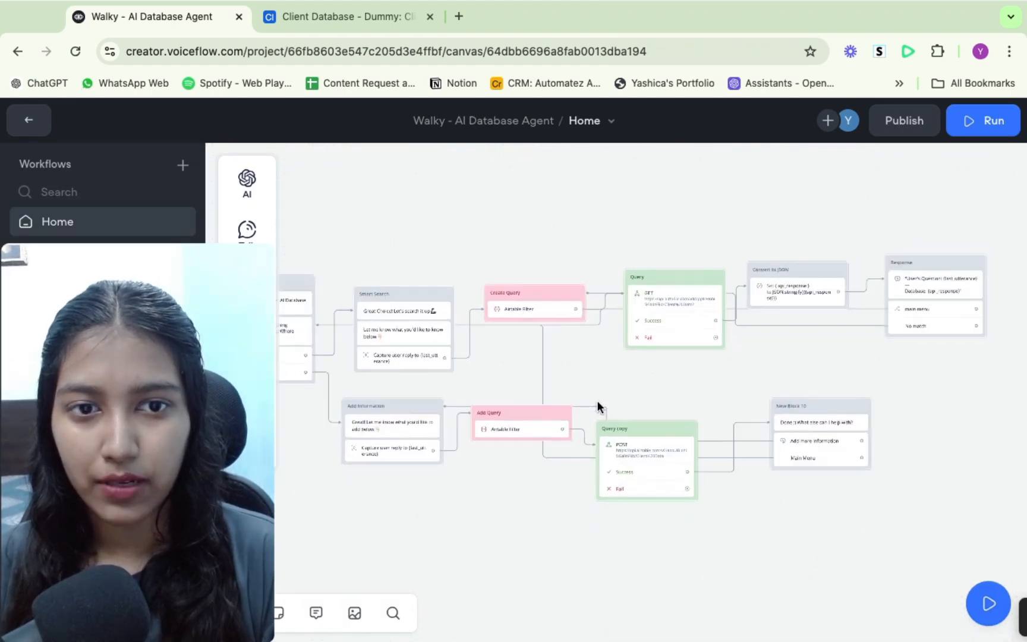
scroll(498, 352, up, 5)
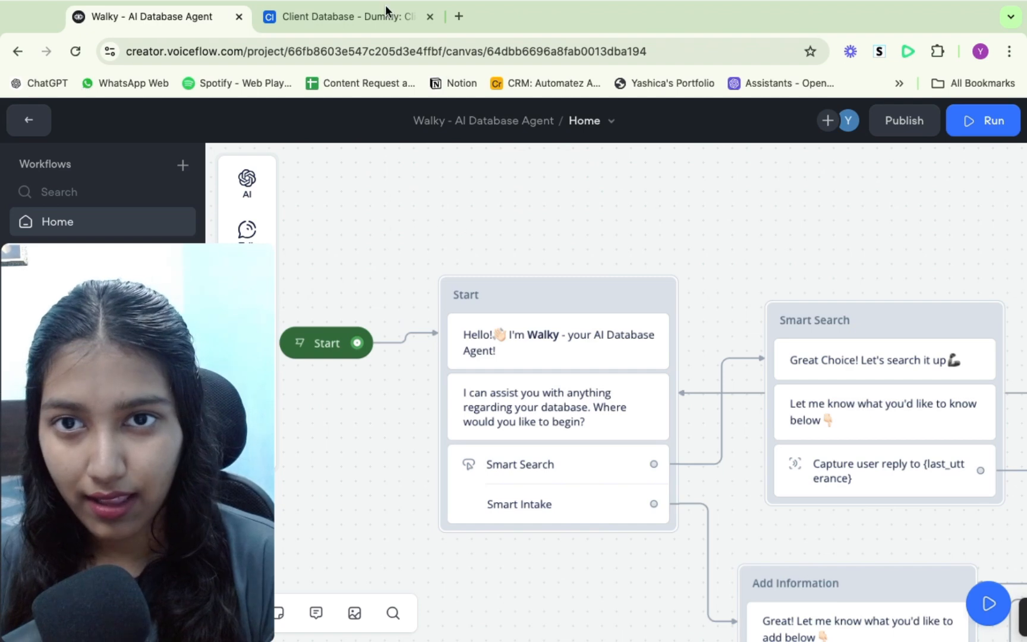
click(367, 13)
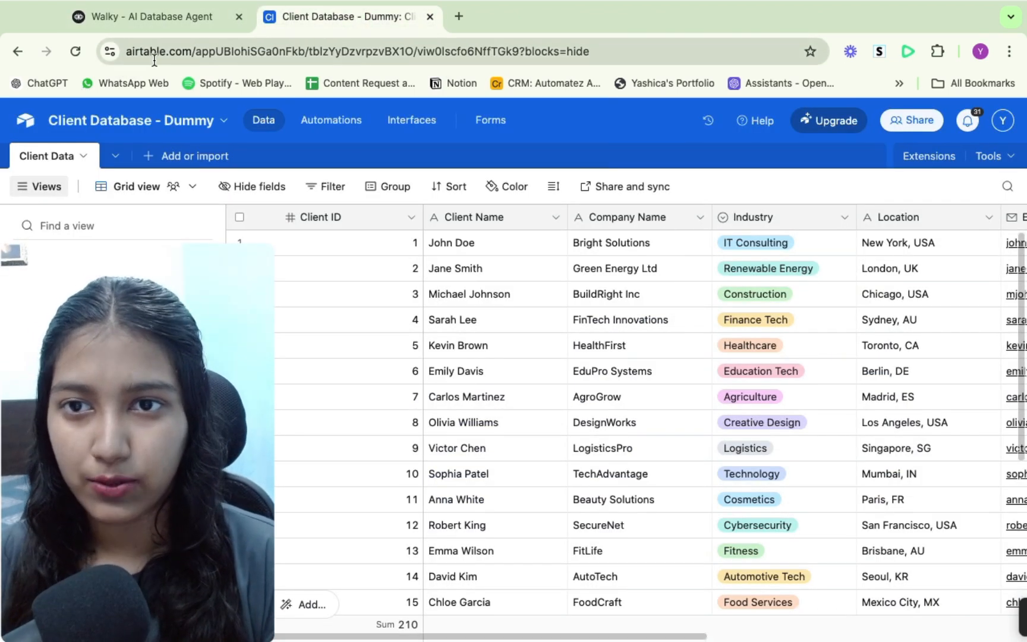
click(158, 17)
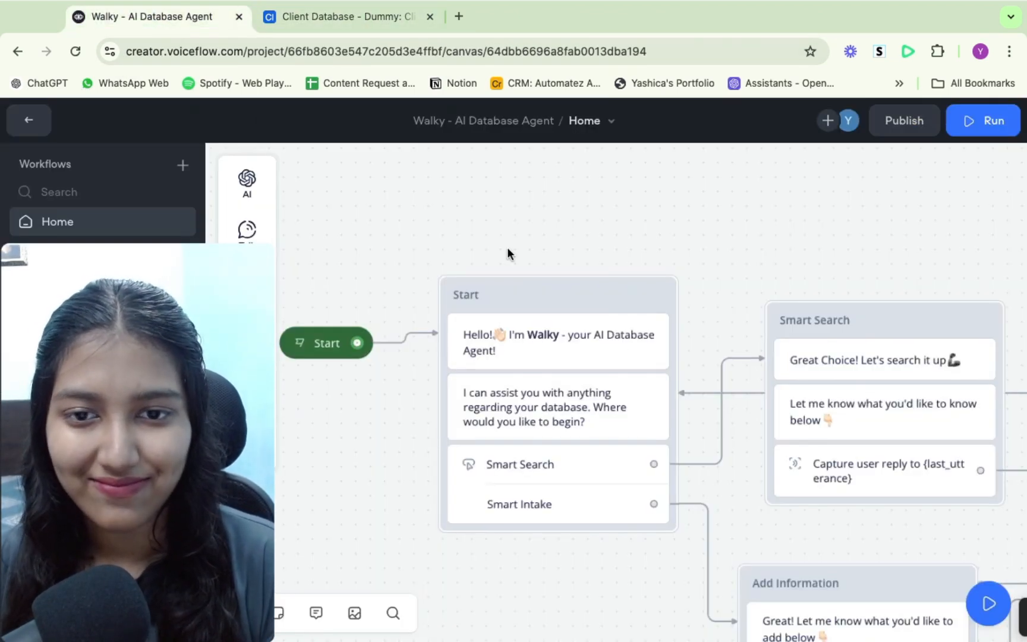
- Add a message block greeting the customer as their AI agent, then delete that block
scroll(381, 479, up, 2)
scroll(381, 480, left, 1)
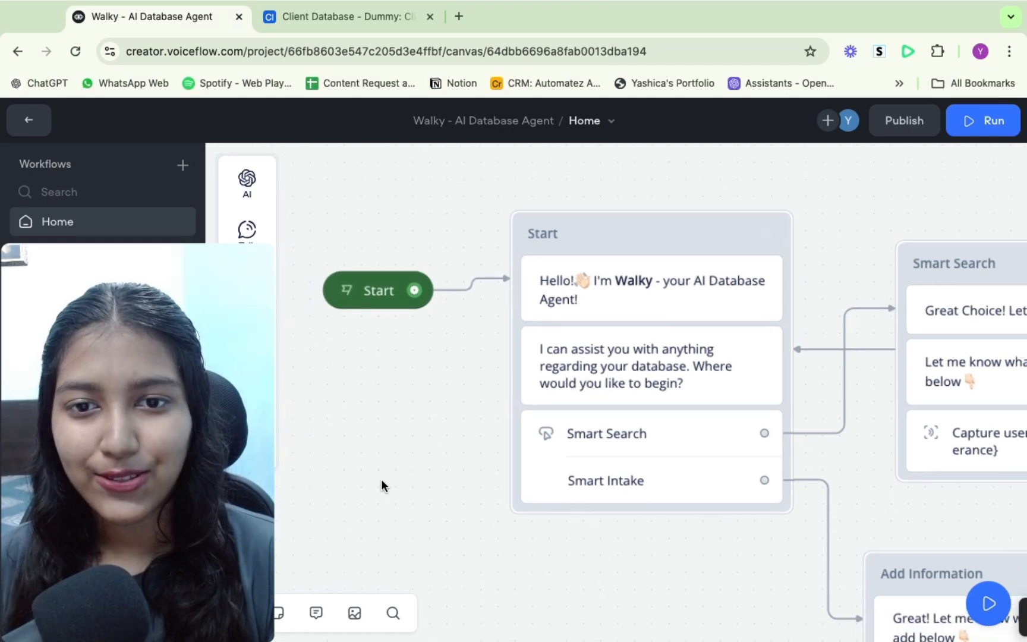
scroll(381, 479, down, 4)
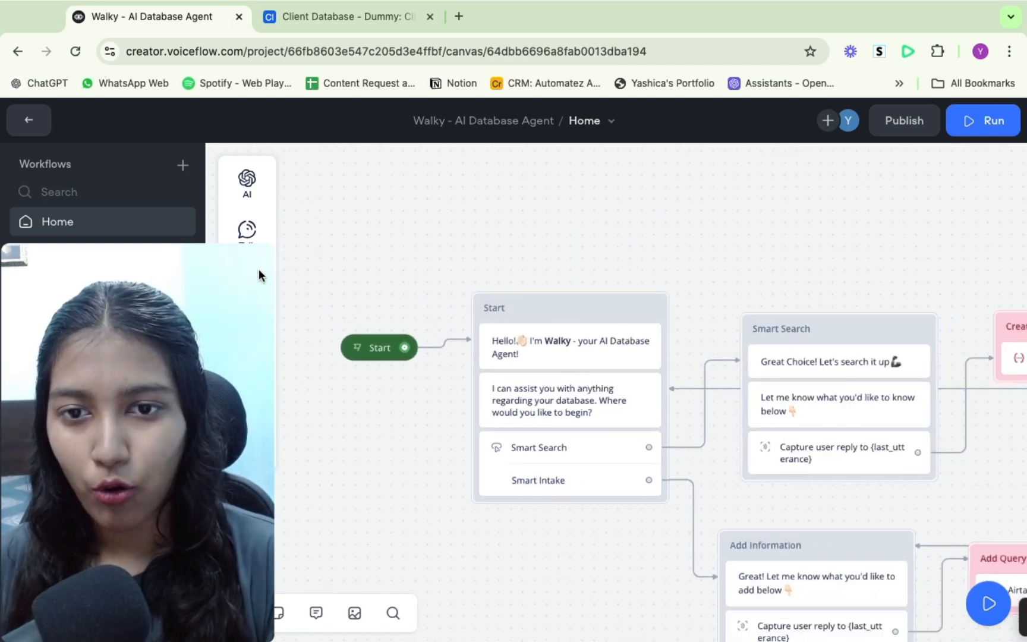
mouse_move(247, 231)
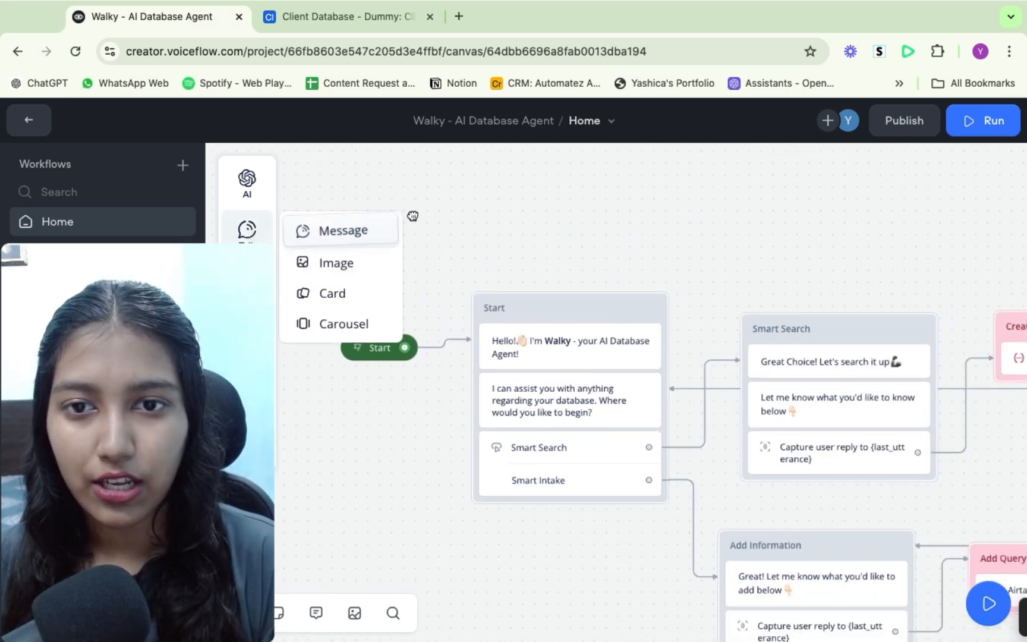
drag(413, 216, 479, 225)
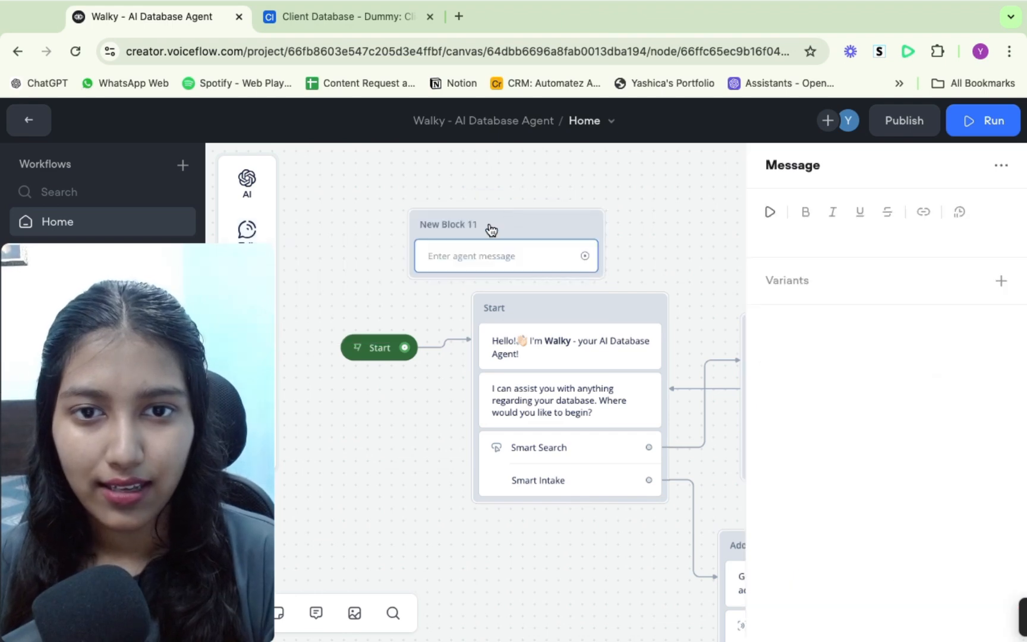
click(792, 234)
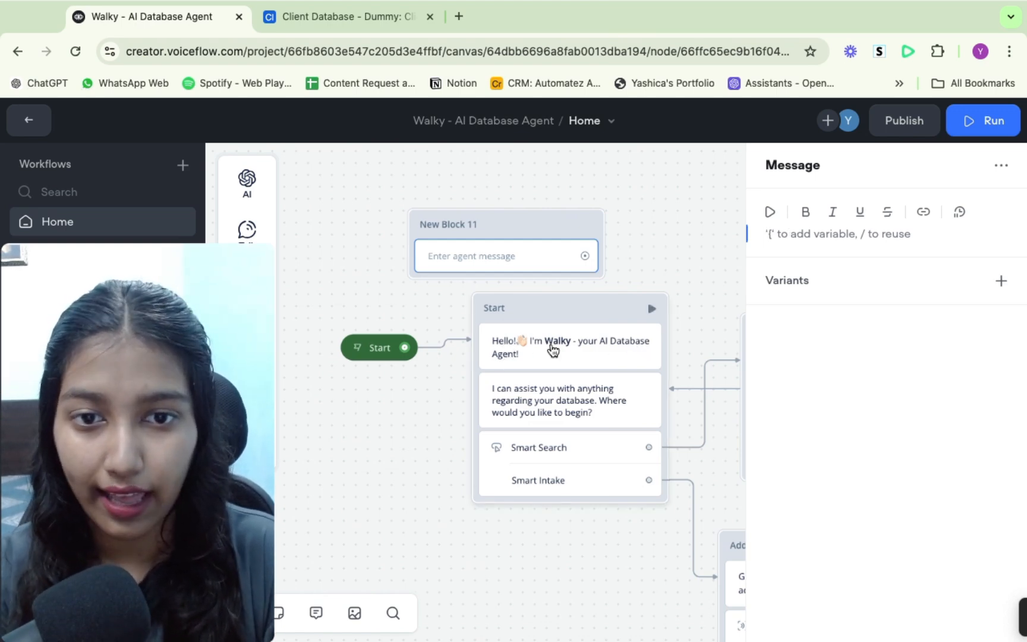
text(Wl)
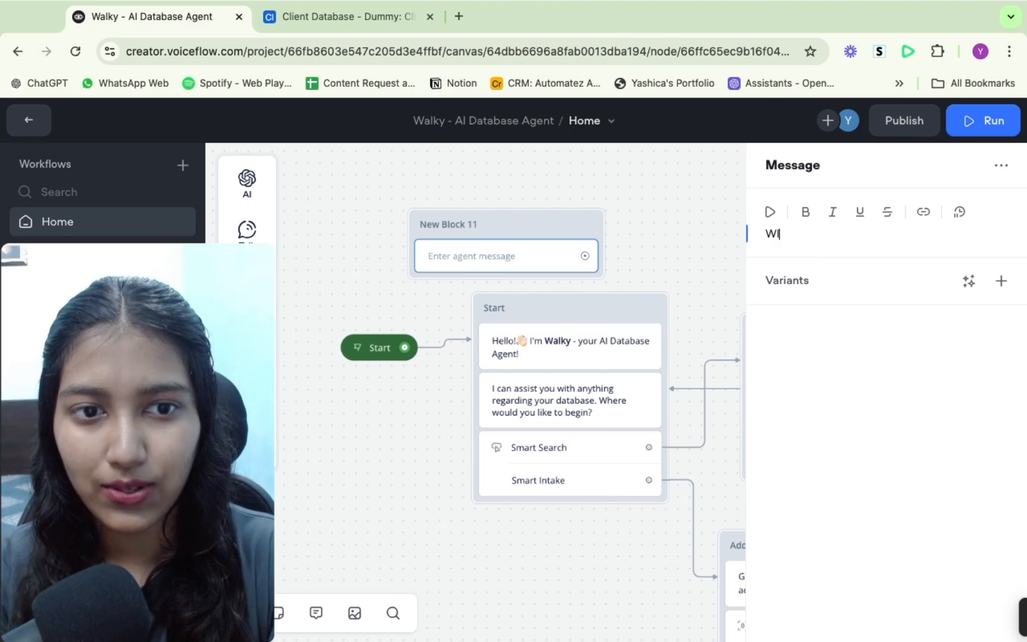
text(lcome J)
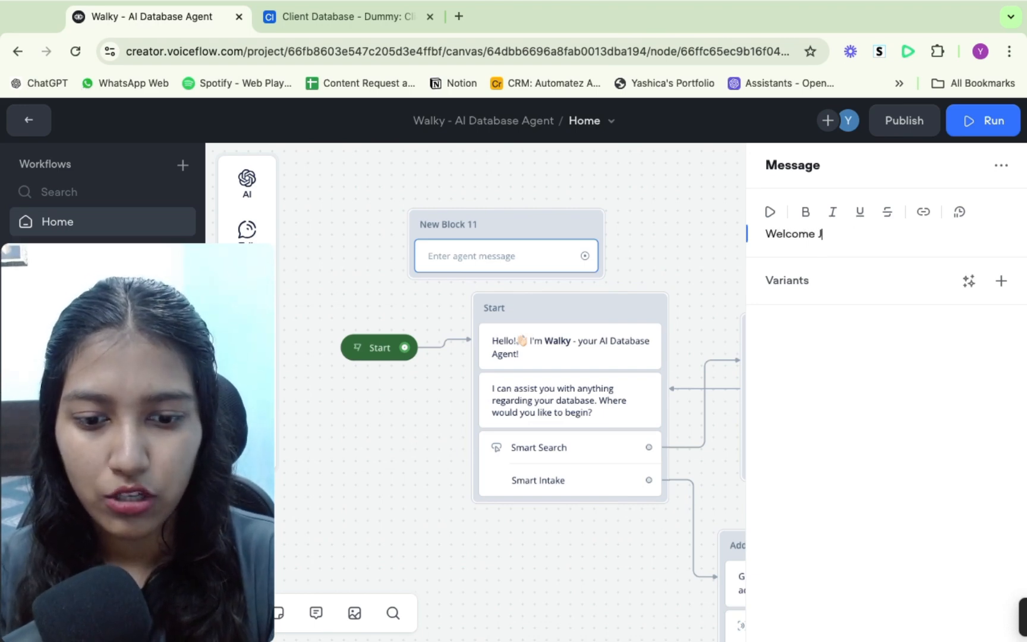
text(ohn)
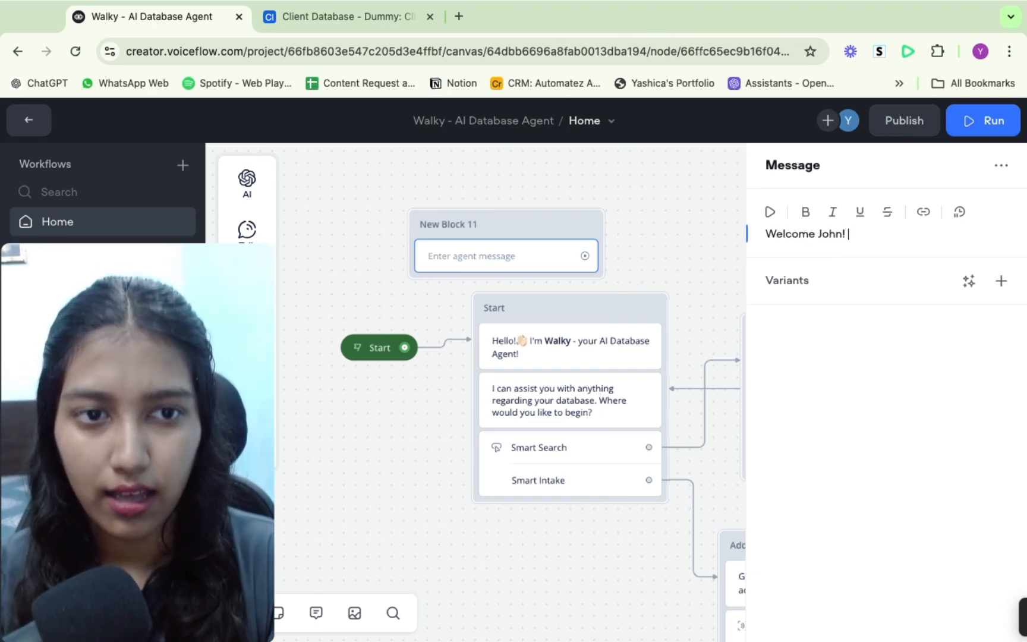
text(! I'm)
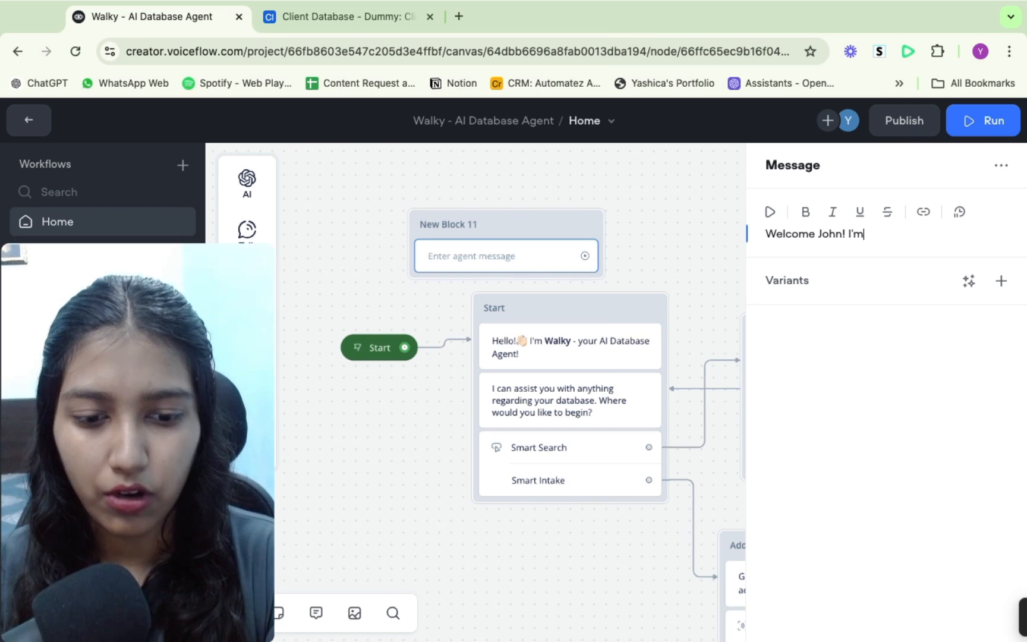
text( your AI agent)
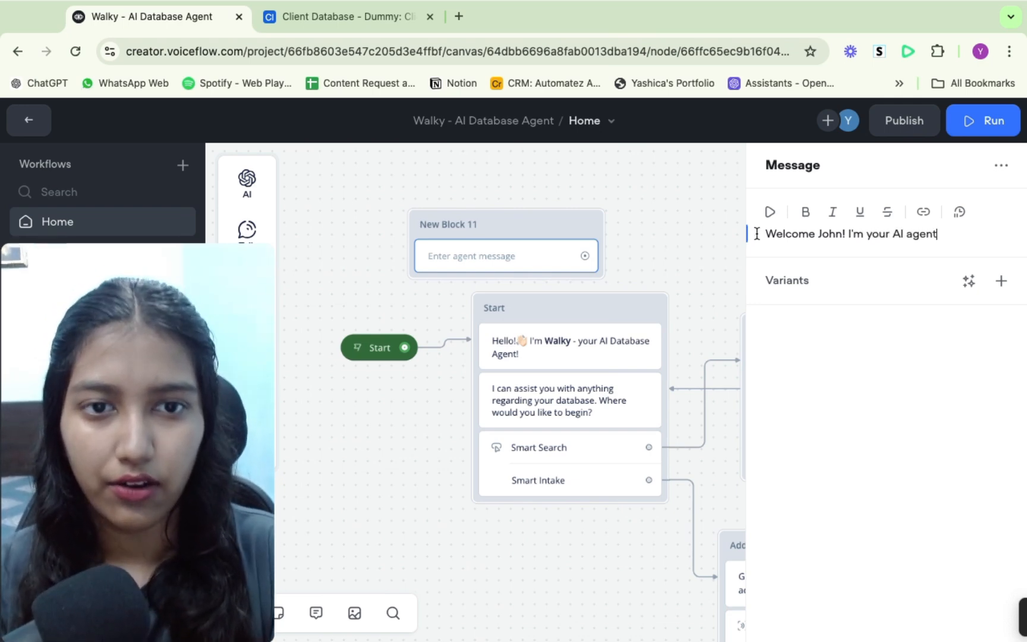
click(656, 216)
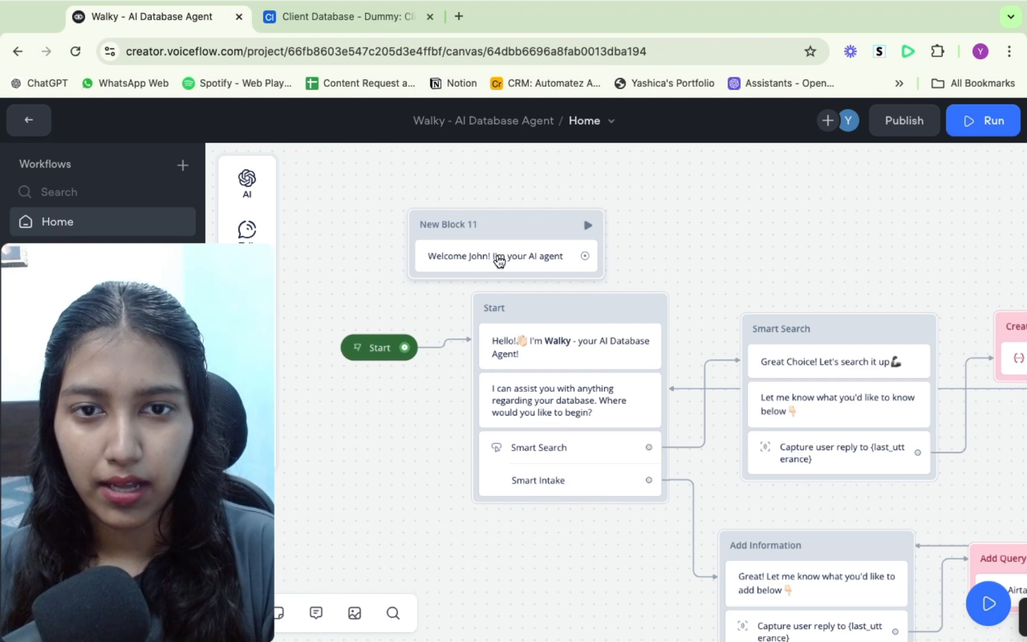
click(498, 260)
key(BackSpace)
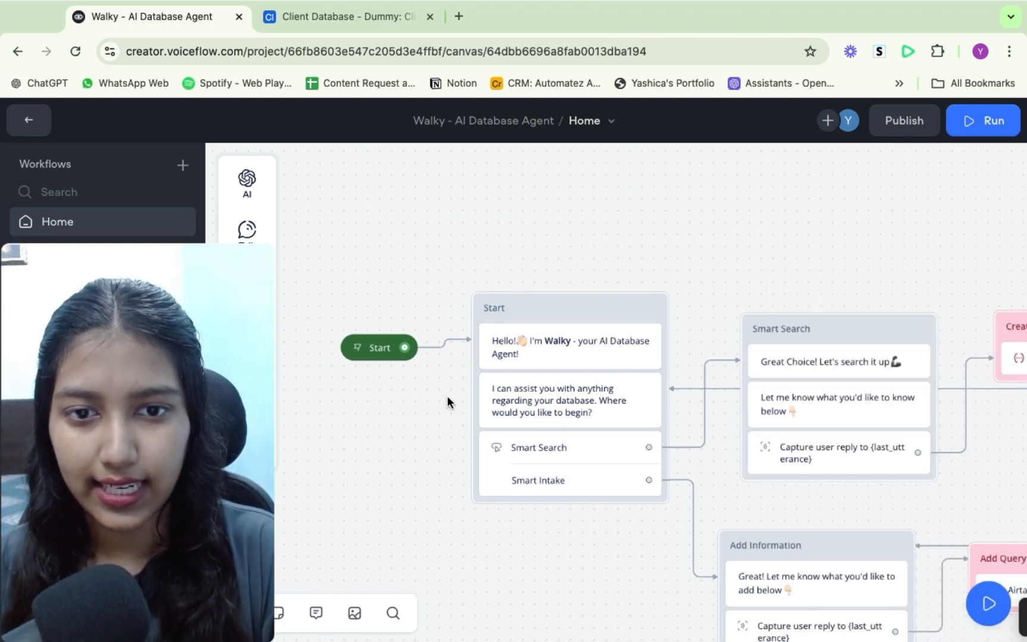
scroll(564, 401, up, 3)
scroll(564, 401, down, 3)
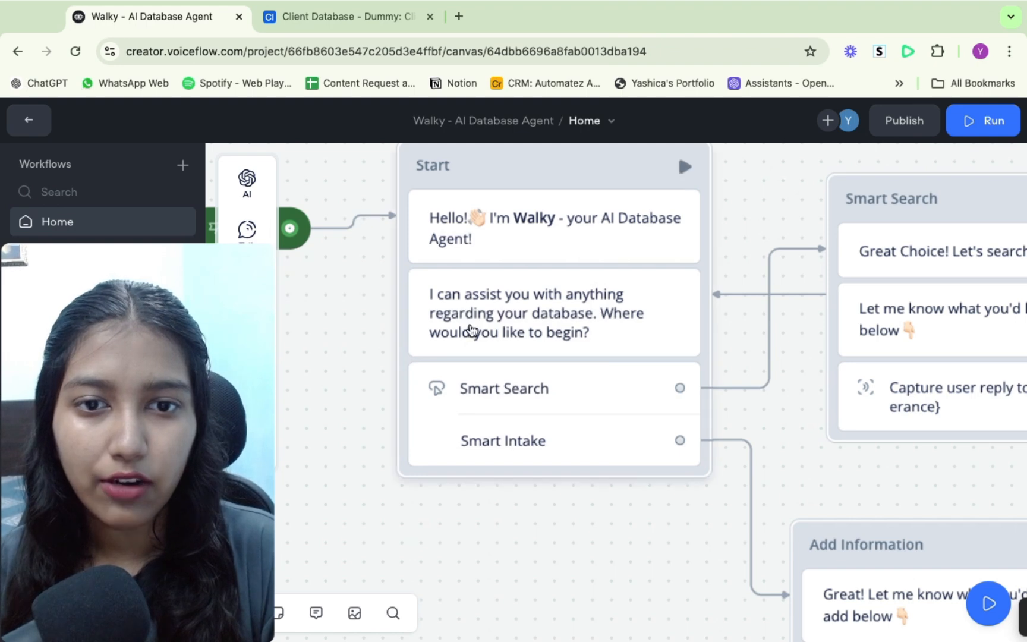
scroll(562, 336, down, 3)
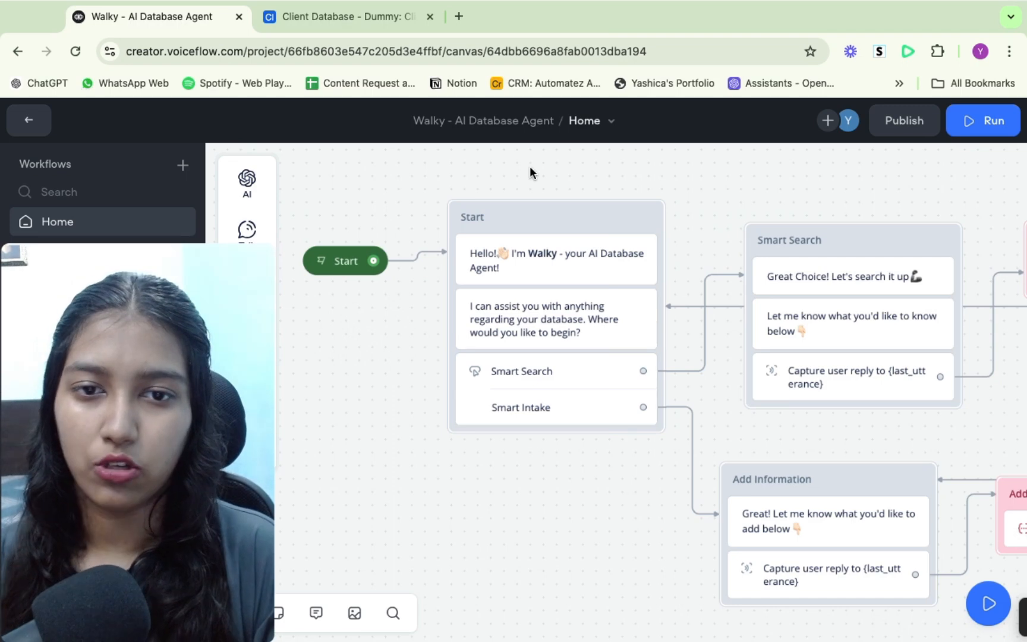
mouse_move(246, 230)
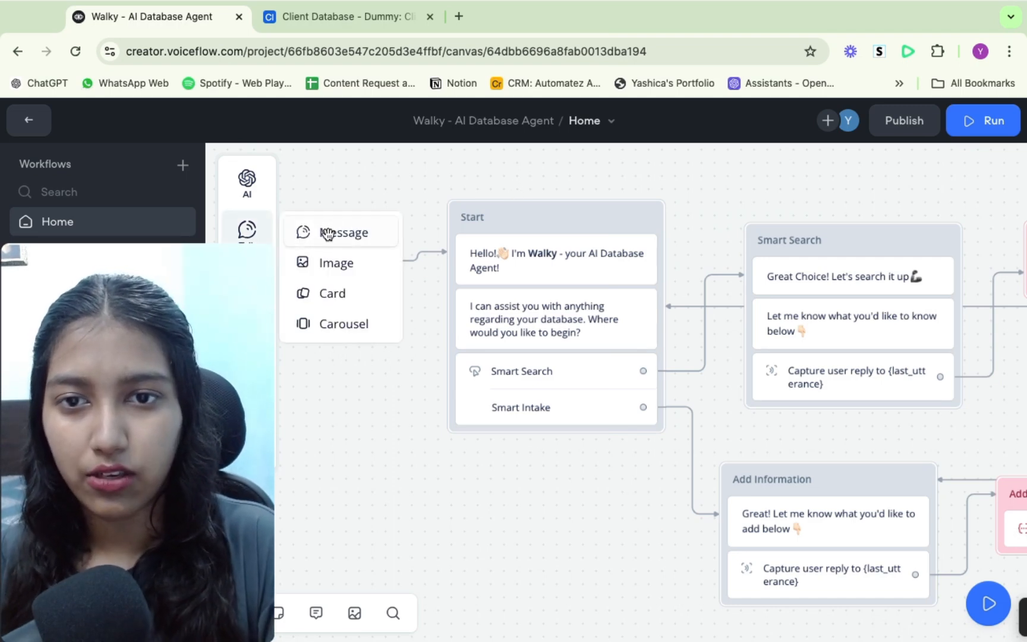
drag(328, 231, 372, 215)
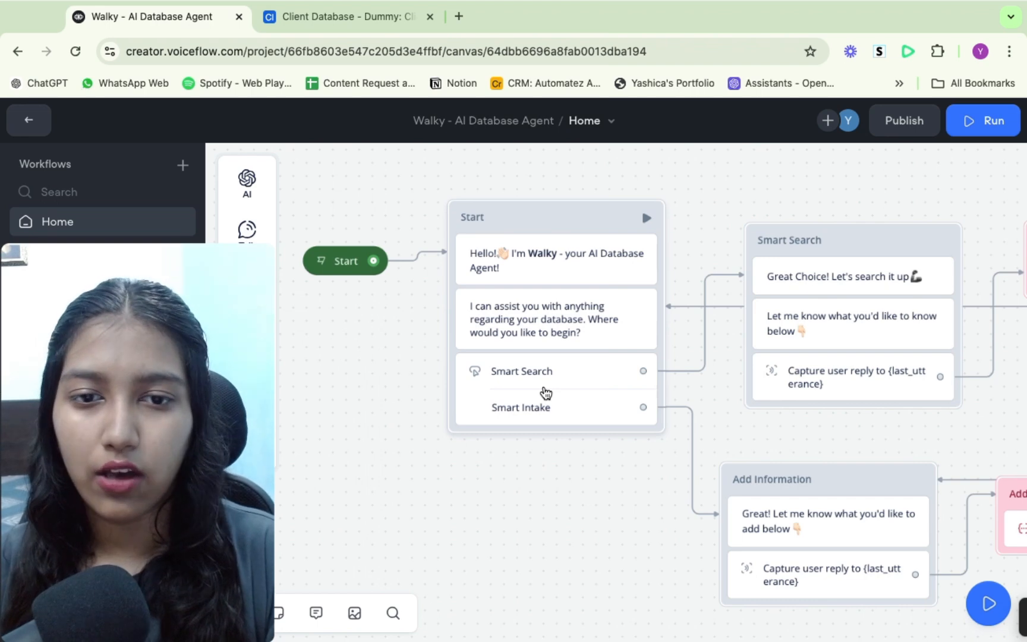
mouse_move(249, 233)
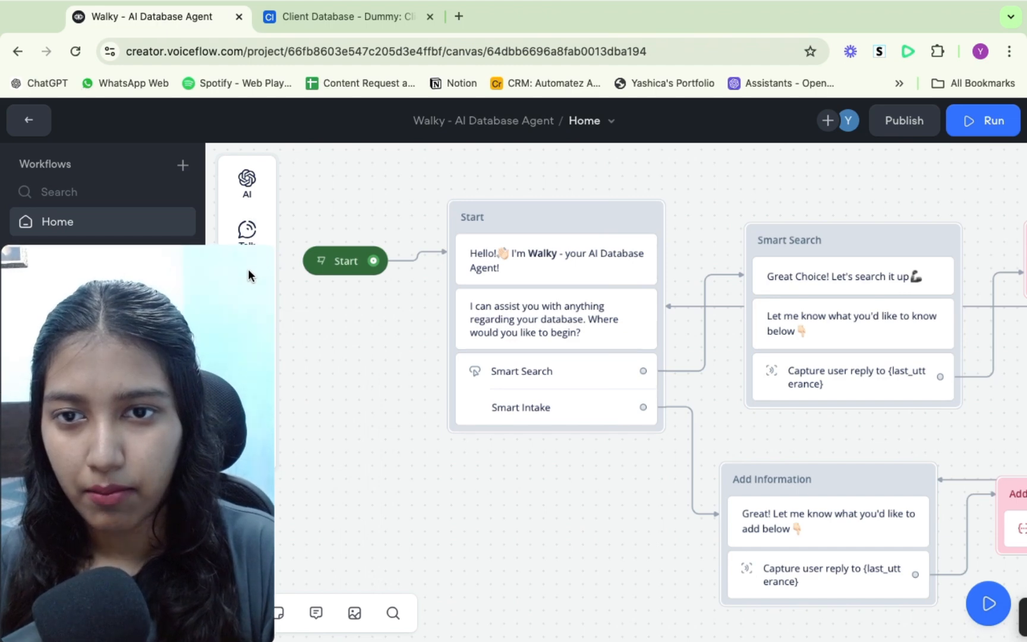
drag(232, 297, 559, 330)
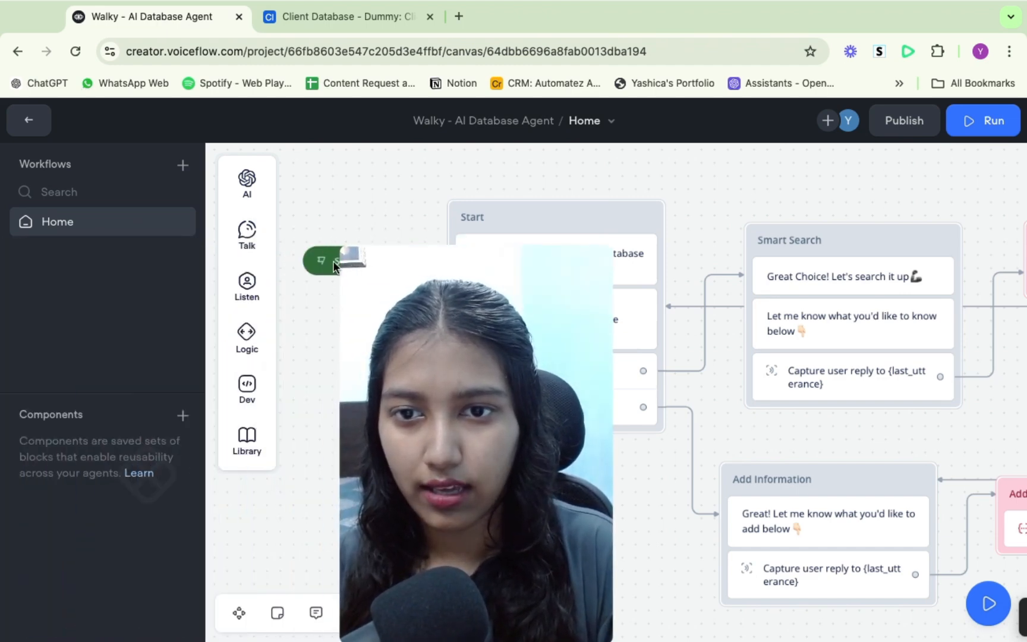
mouse_move(250, 290)
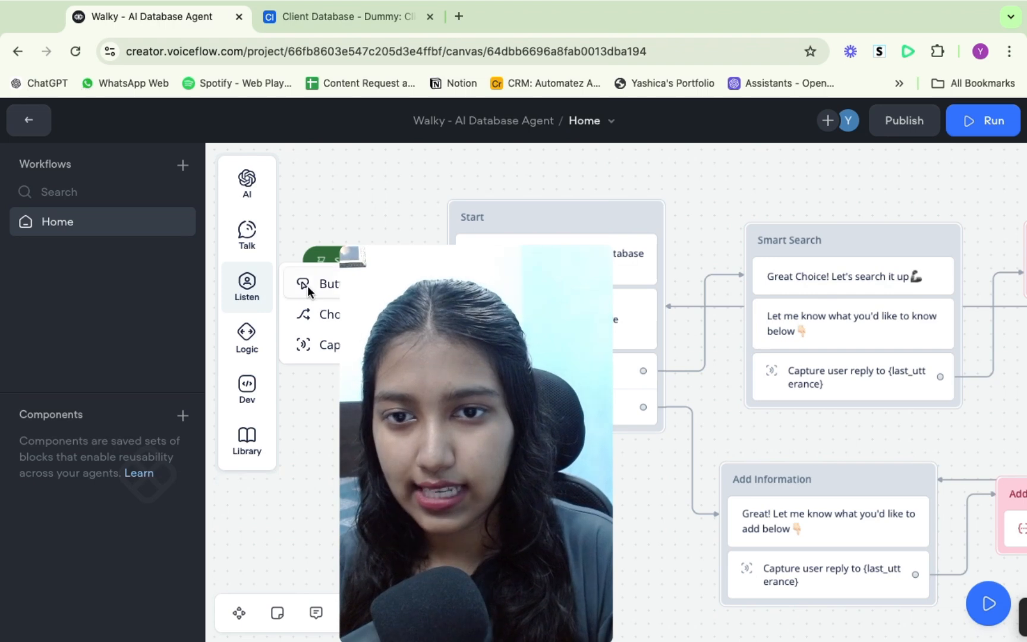
- Add a buttons block with Search and Add buttons, then delete the block
drag(301, 287, 349, 177)
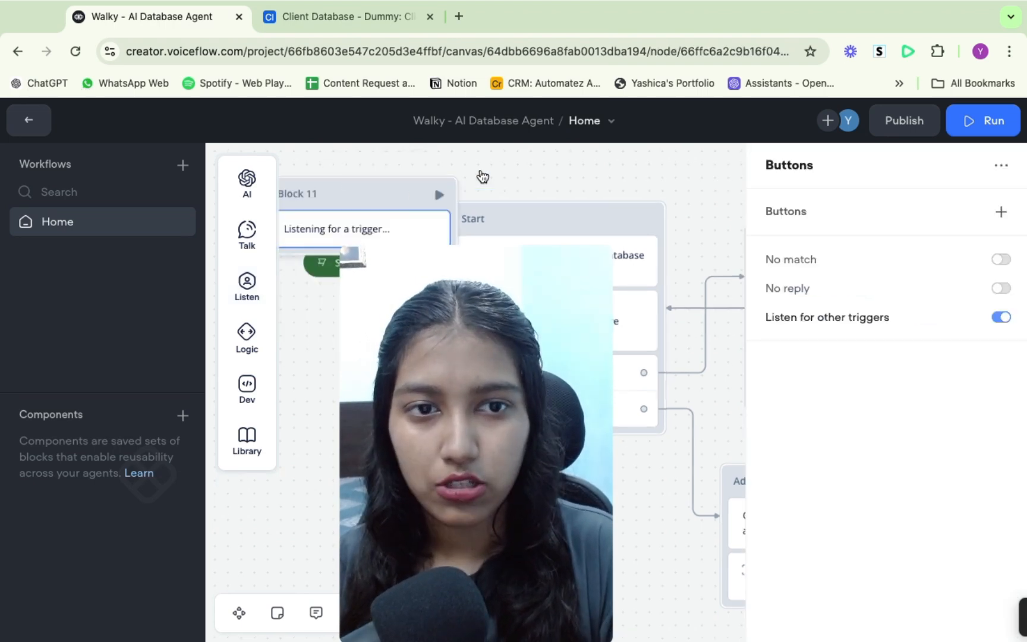
click(1000, 213)
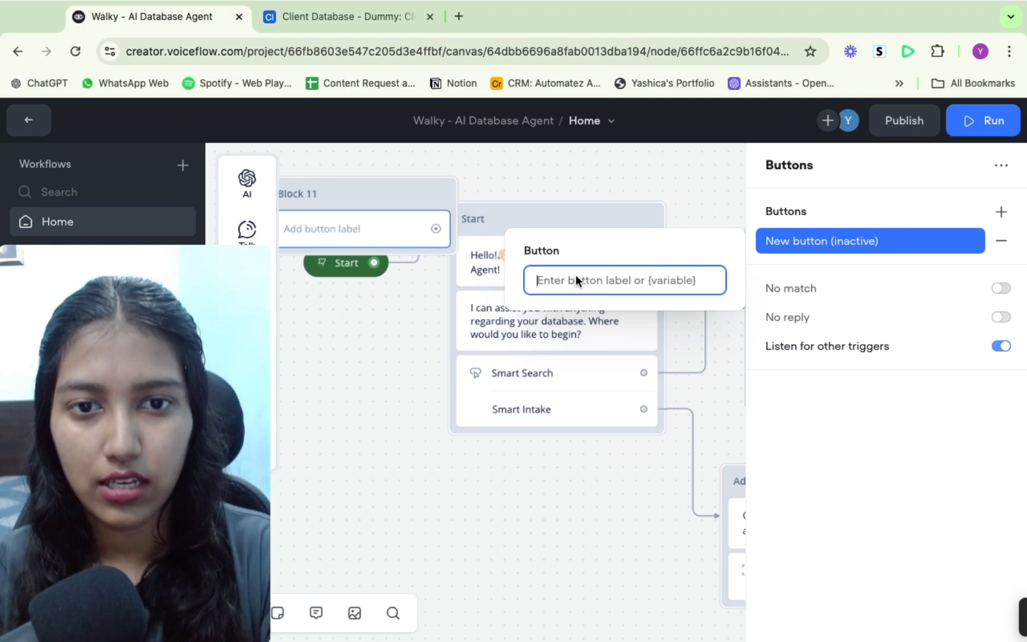
text(Search)
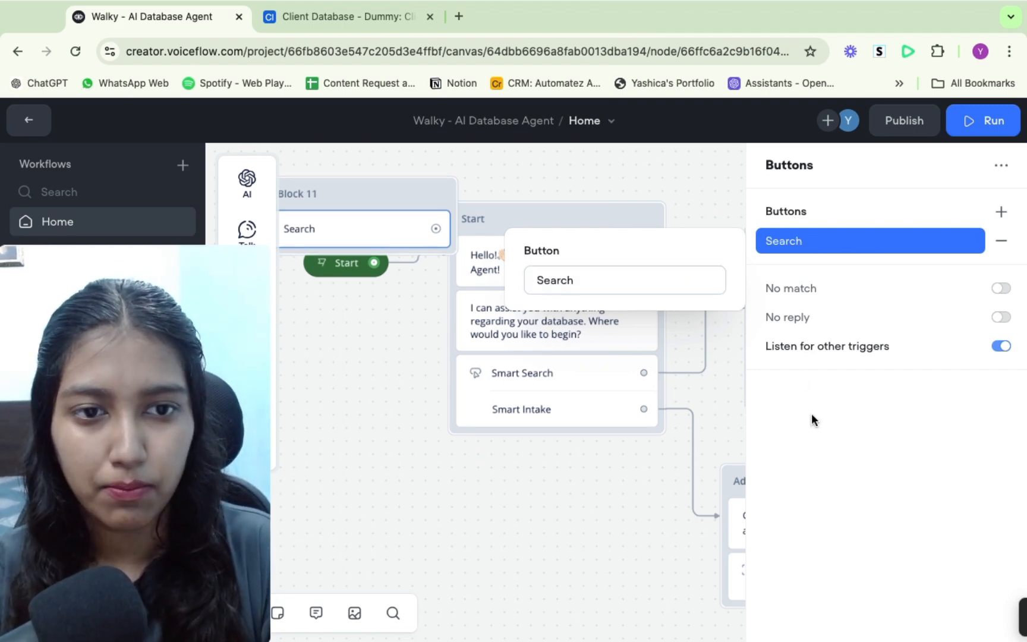
click(1001, 211)
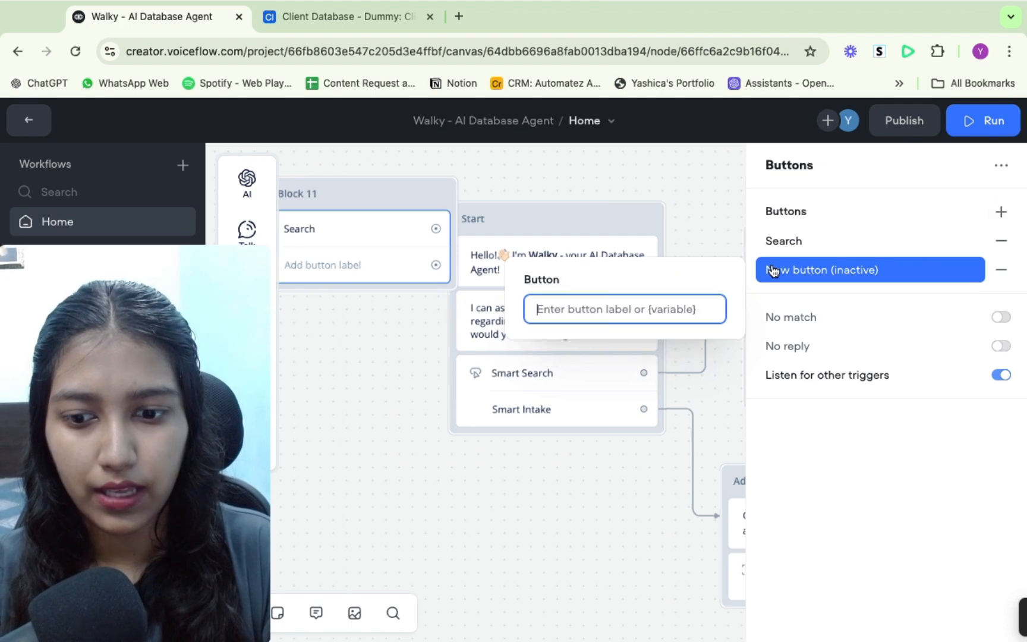
text(Add)
click(477, 479)
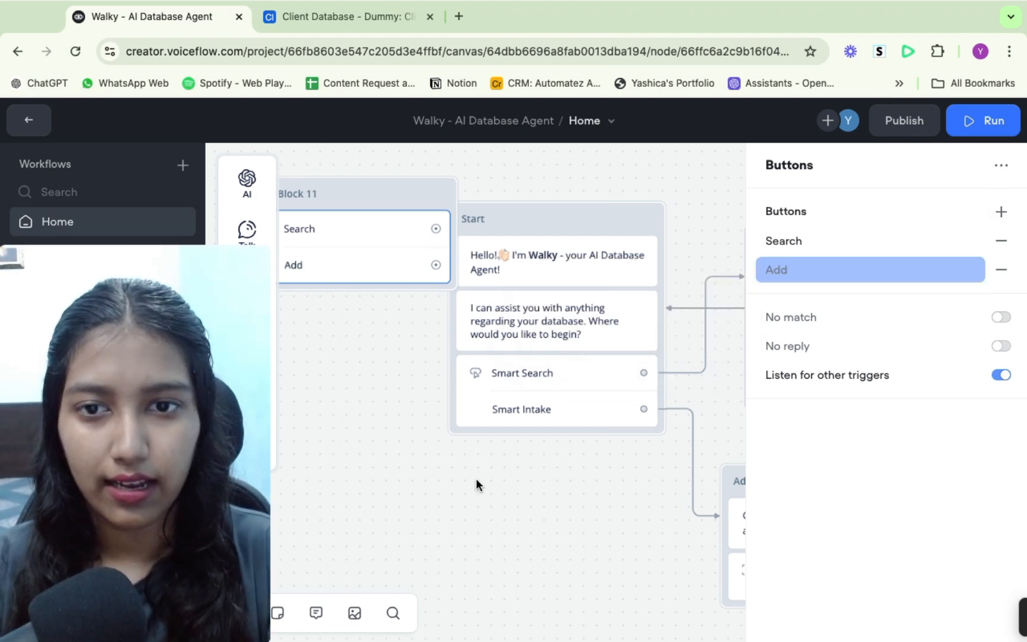
click(471, 472)
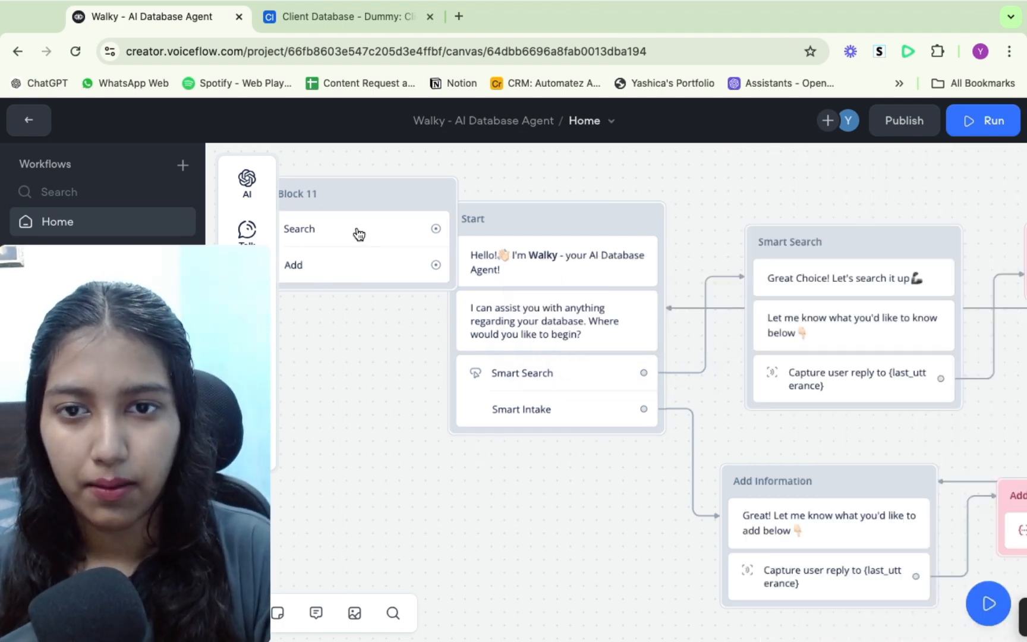
click(358, 232)
key(BackSpace)
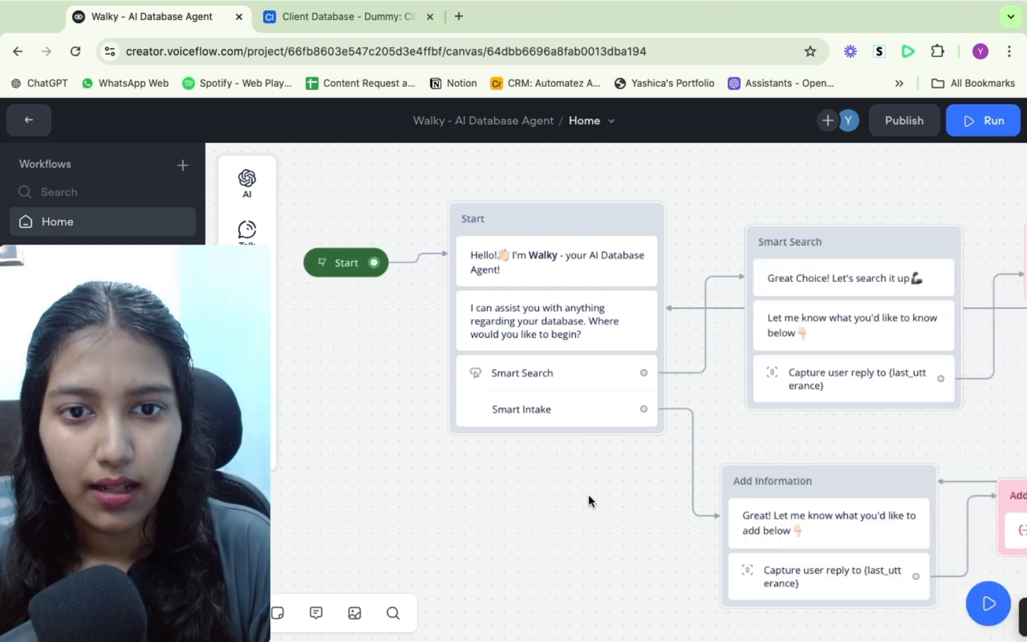
- Open the Smart Search block's first message to inspect its text
scroll(650, 481, right, 2)
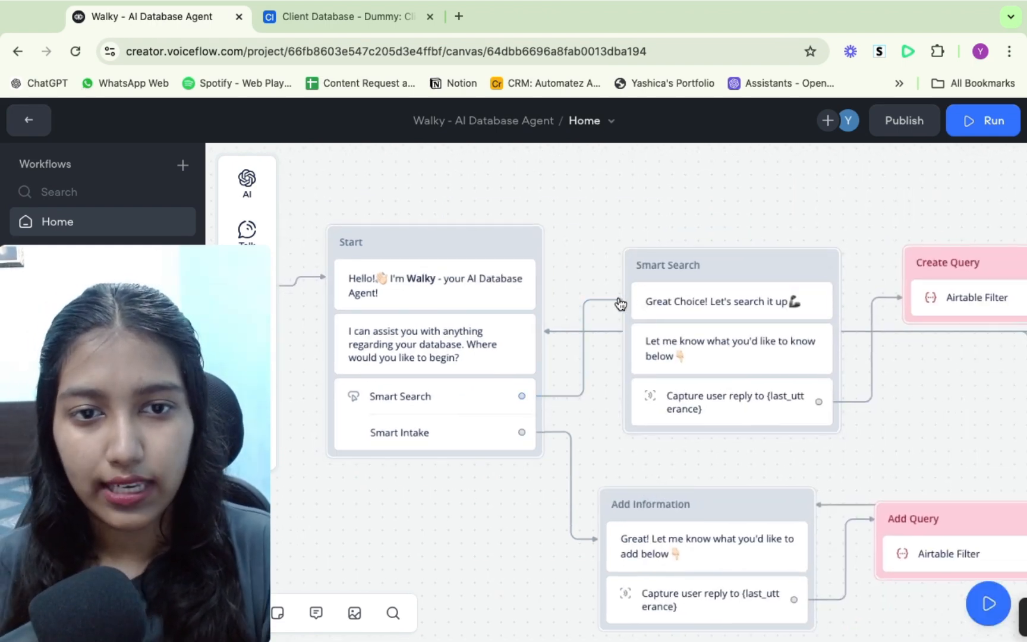
scroll(656, 300, down, 3)
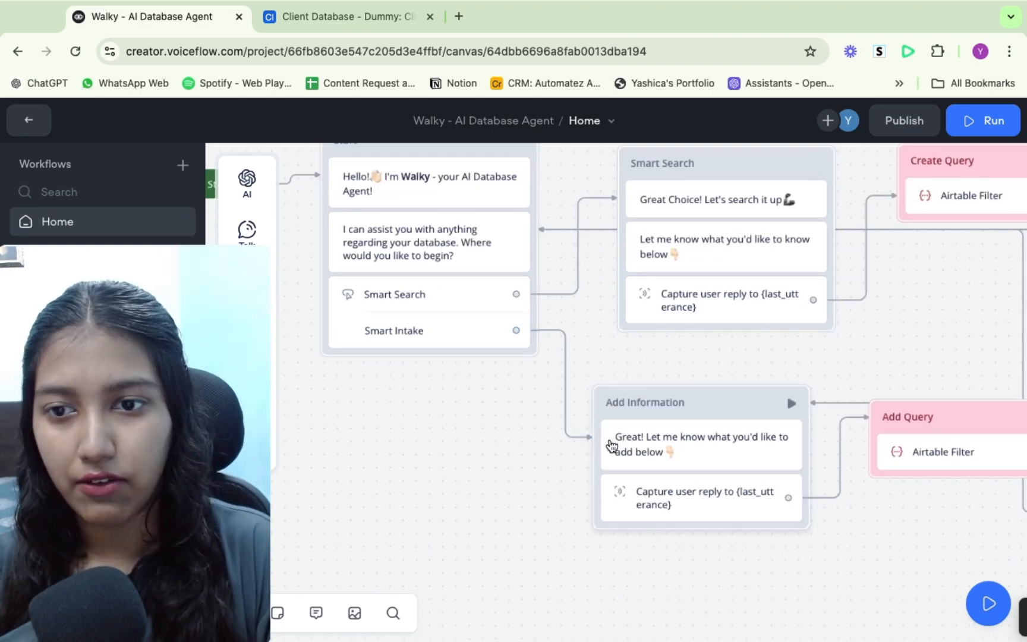
scroll(513, 410, up, 3)
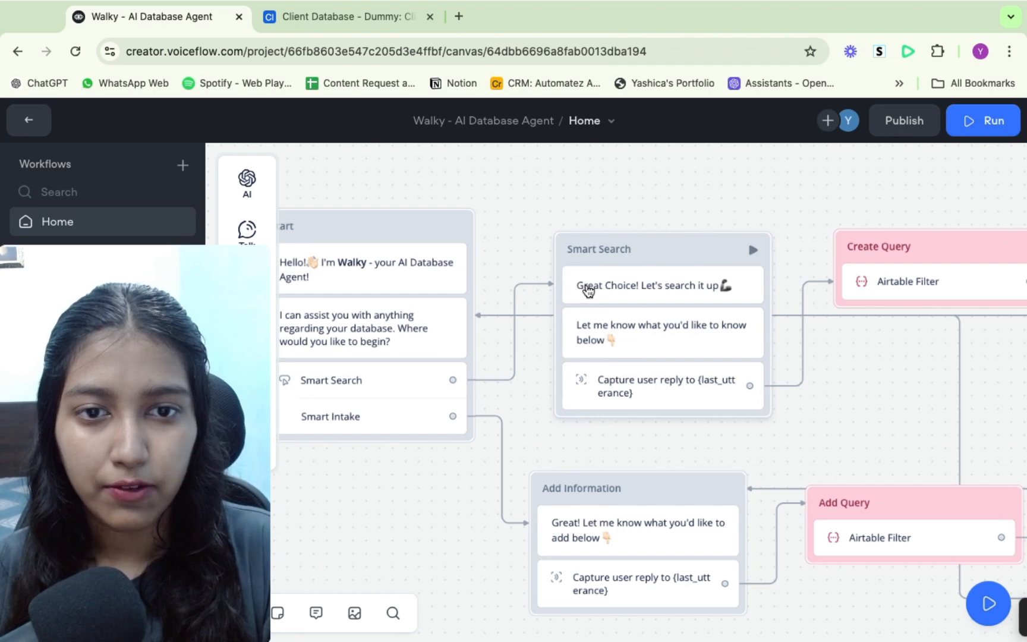
click(588, 290)
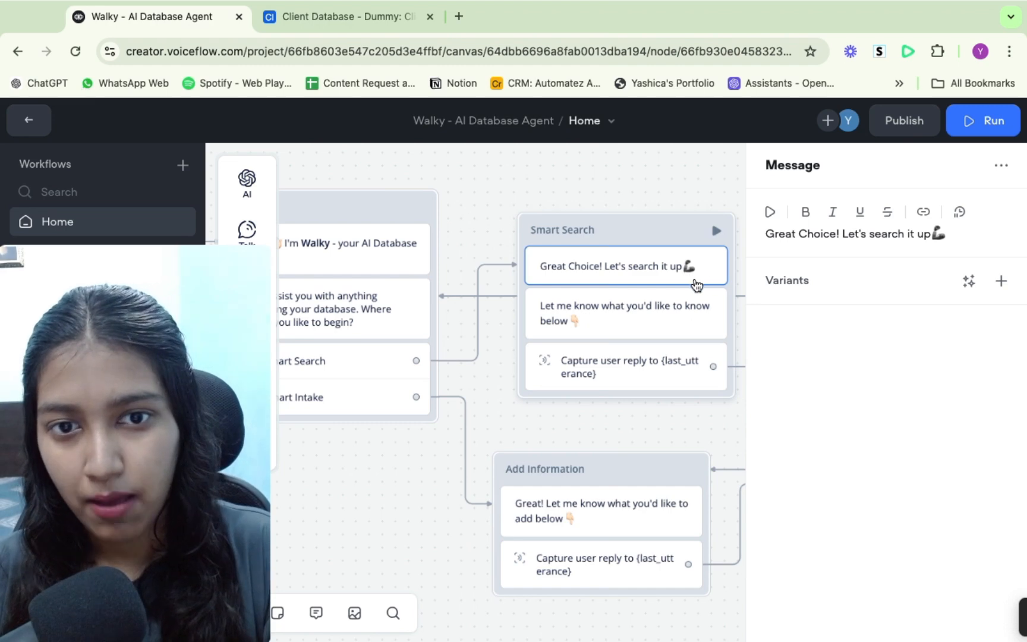
click(608, 311)
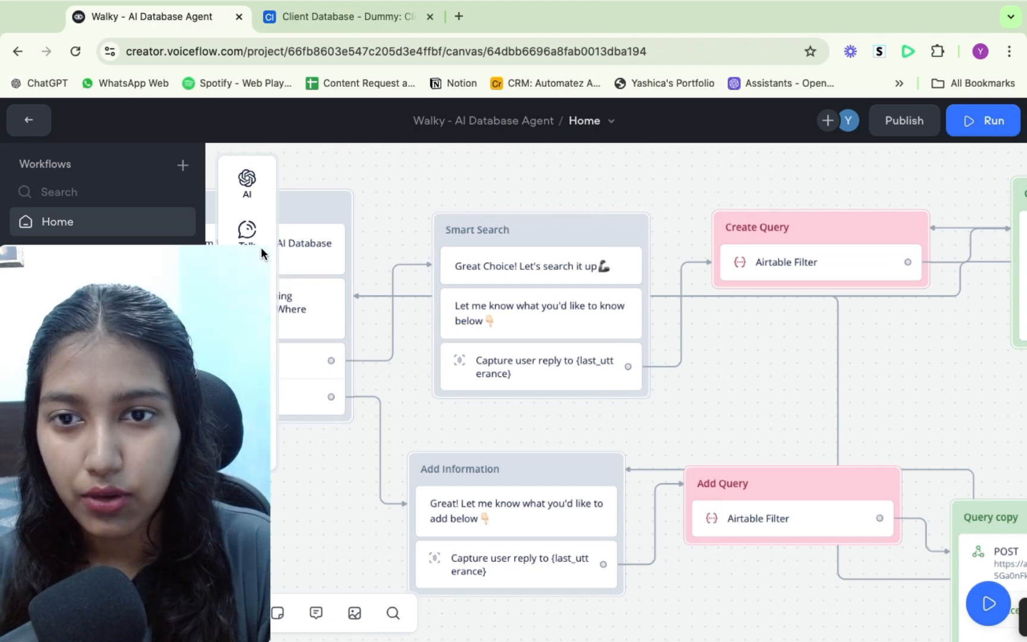
- Add a Capture block set to save the entire user reply to last_utterance, then delete that block
mouse_move(266, 246)
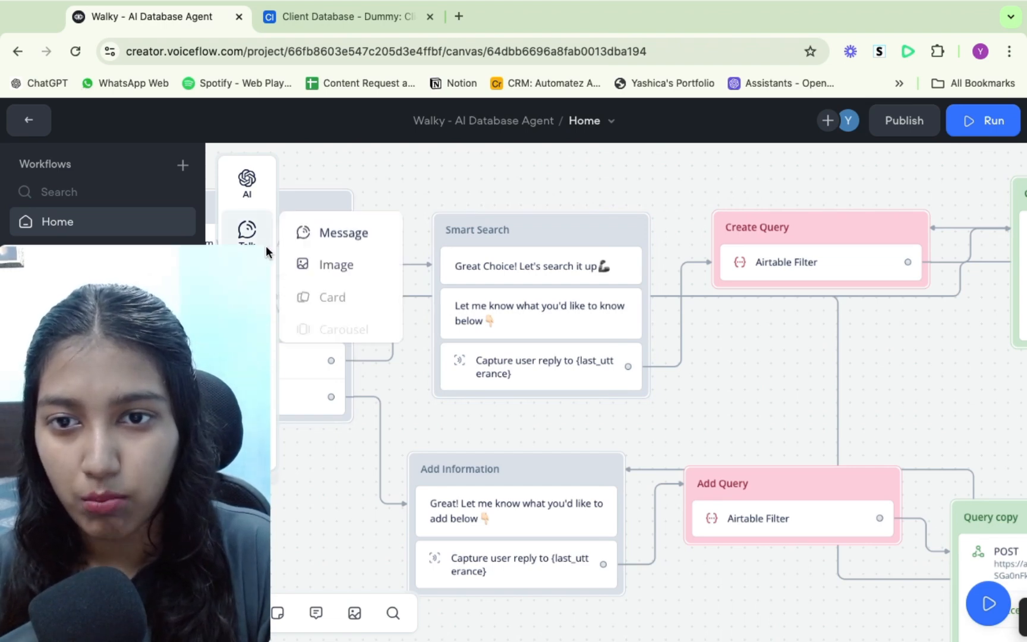
mouse_move(246, 295)
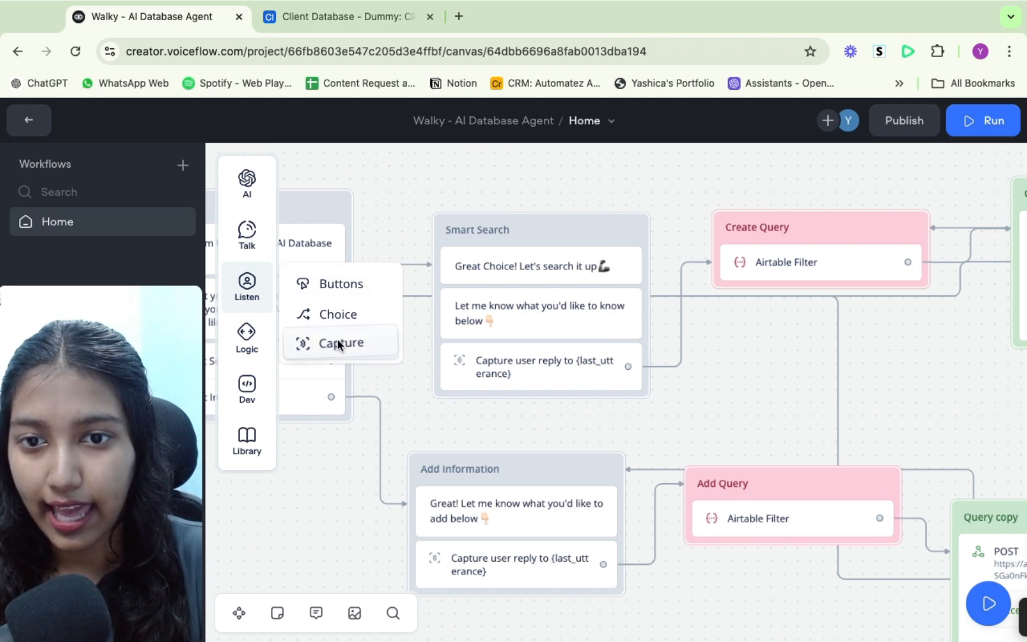
drag(337, 343, 492, 176)
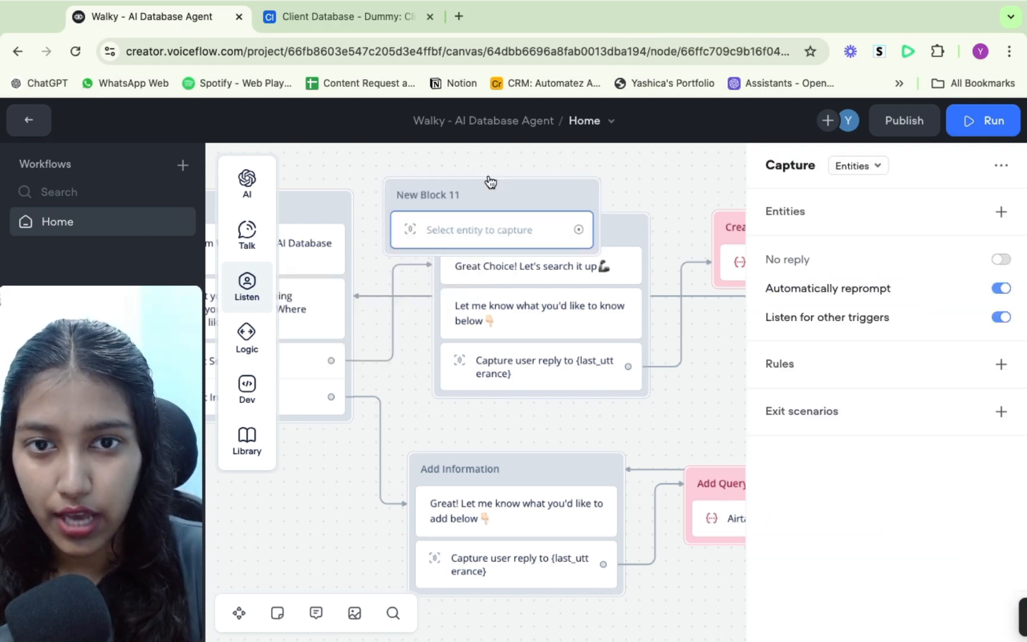
click(856, 166)
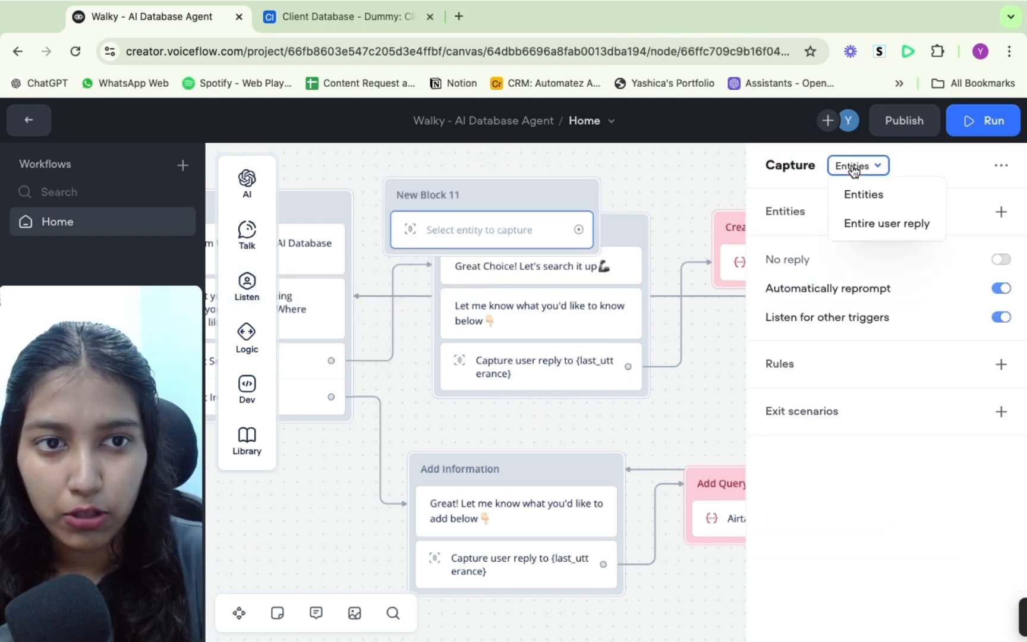
click(868, 229)
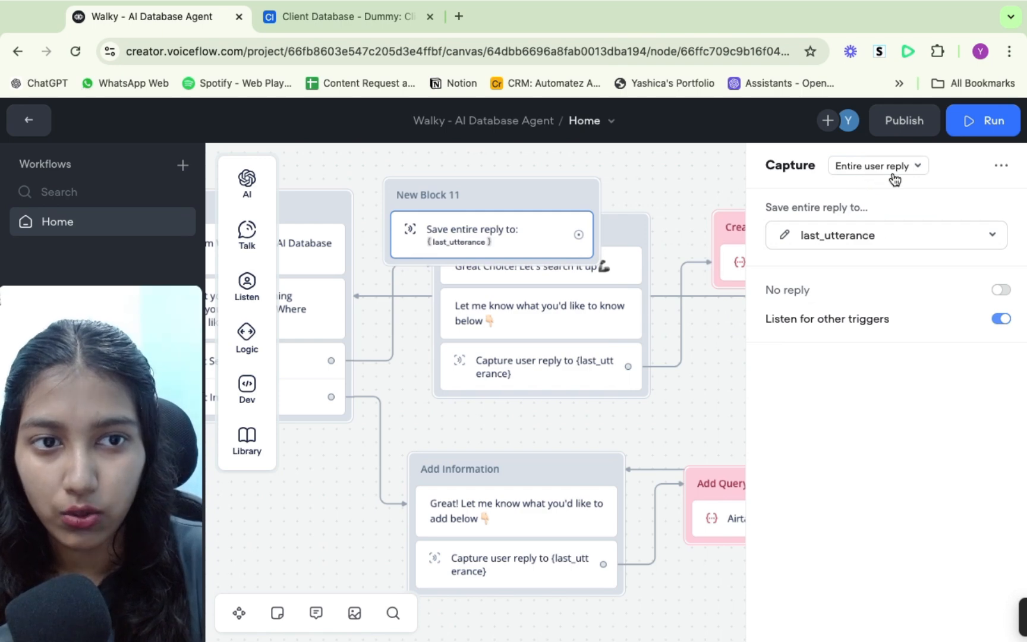
click(690, 184)
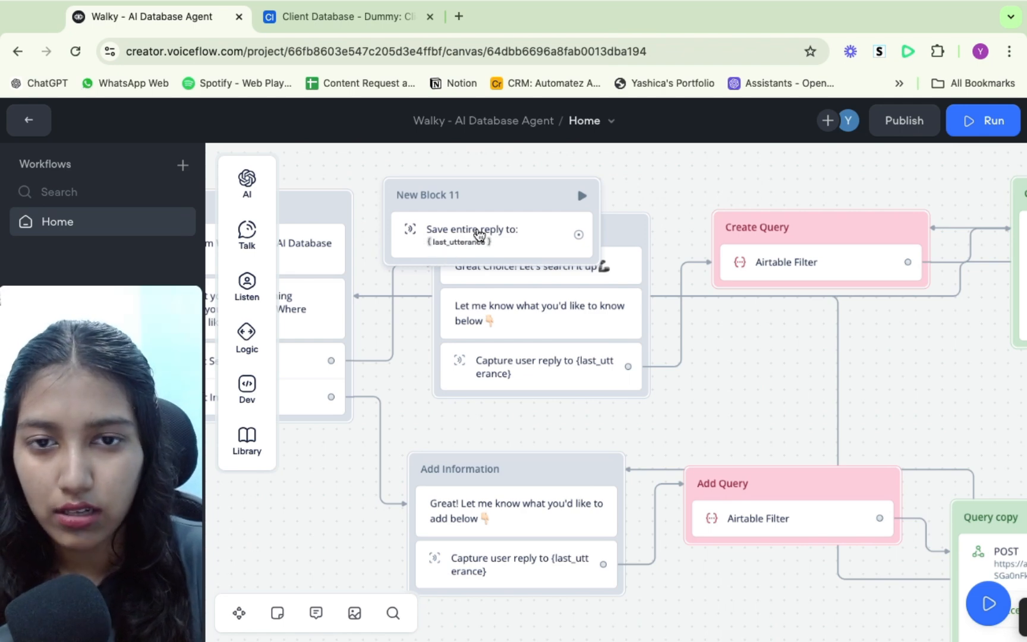
click(491, 232)
key(Delete)
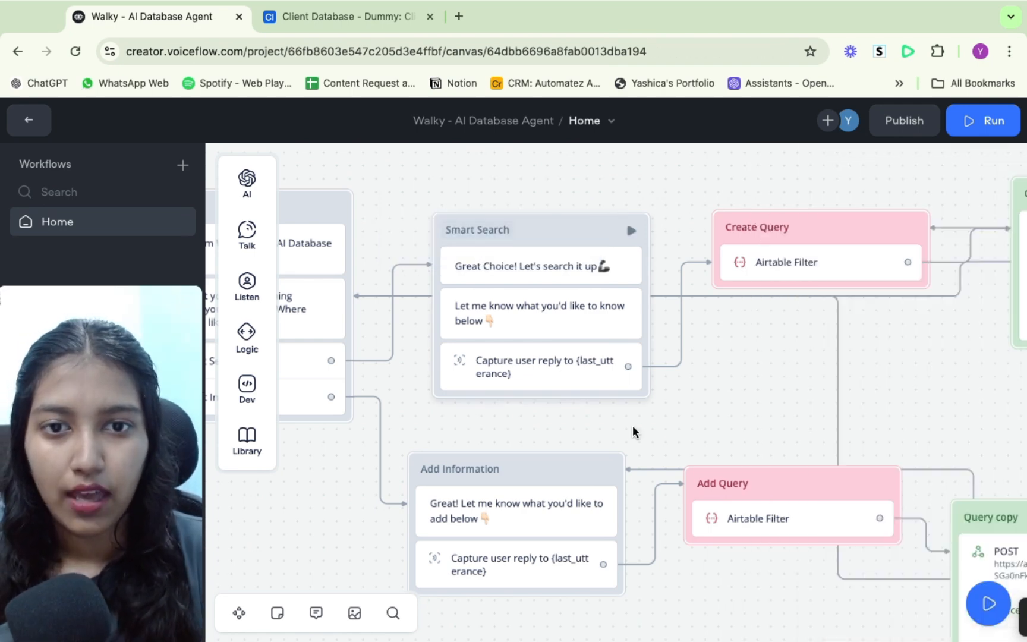
- Switch to the Client Database - Dummy base in Airtable
scroll(741, 422, left, 5)
scroll(741, 422, down, 3)
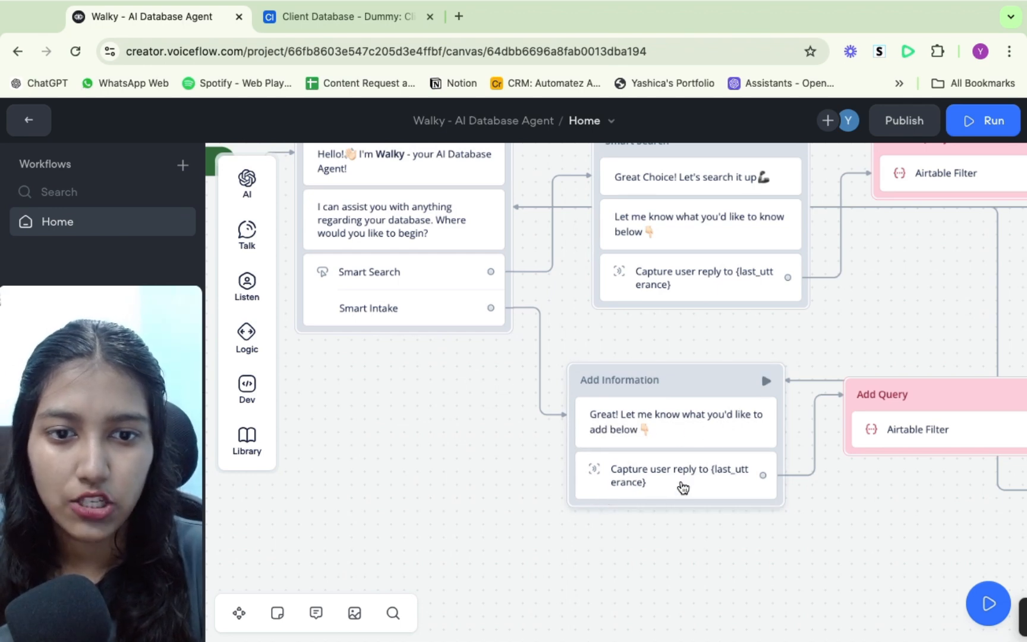
scroll(811, 506, right, 8)
scroll(811, 506, up, 3)
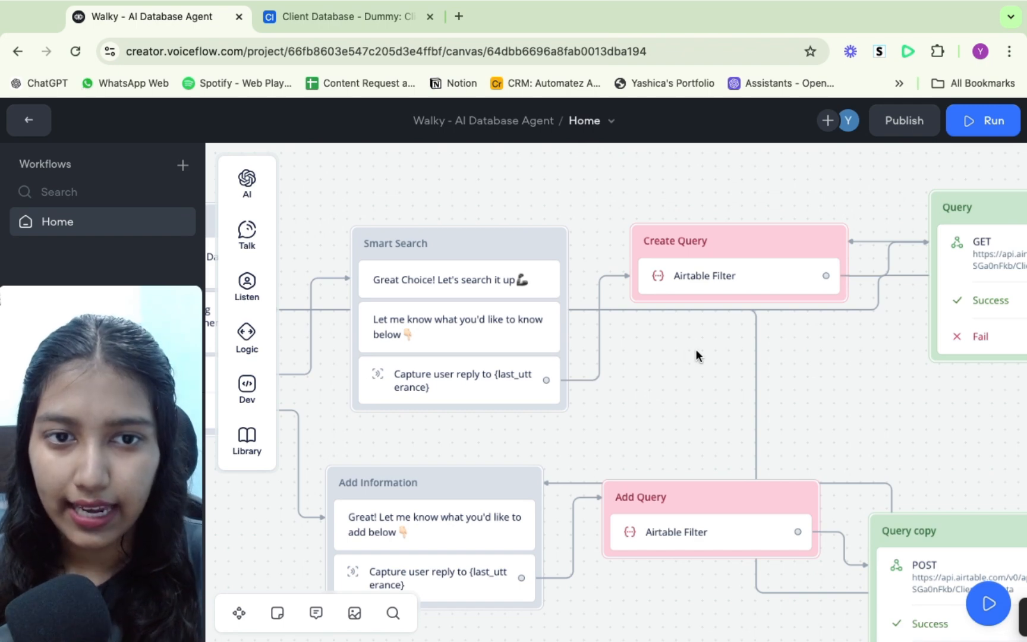
scroll(696, 351, up, 2)
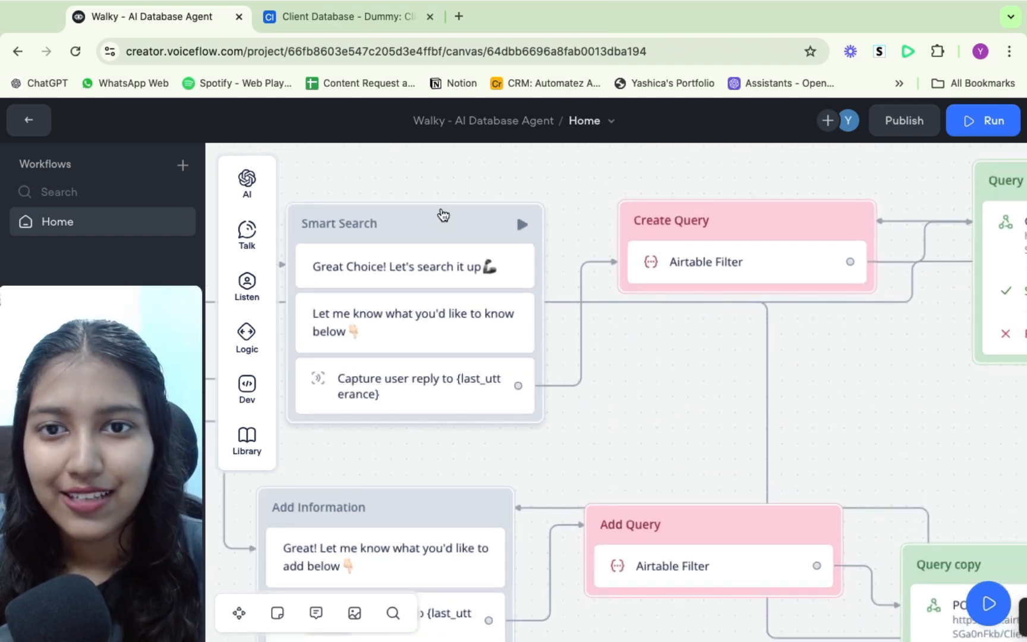
click(355, 19)
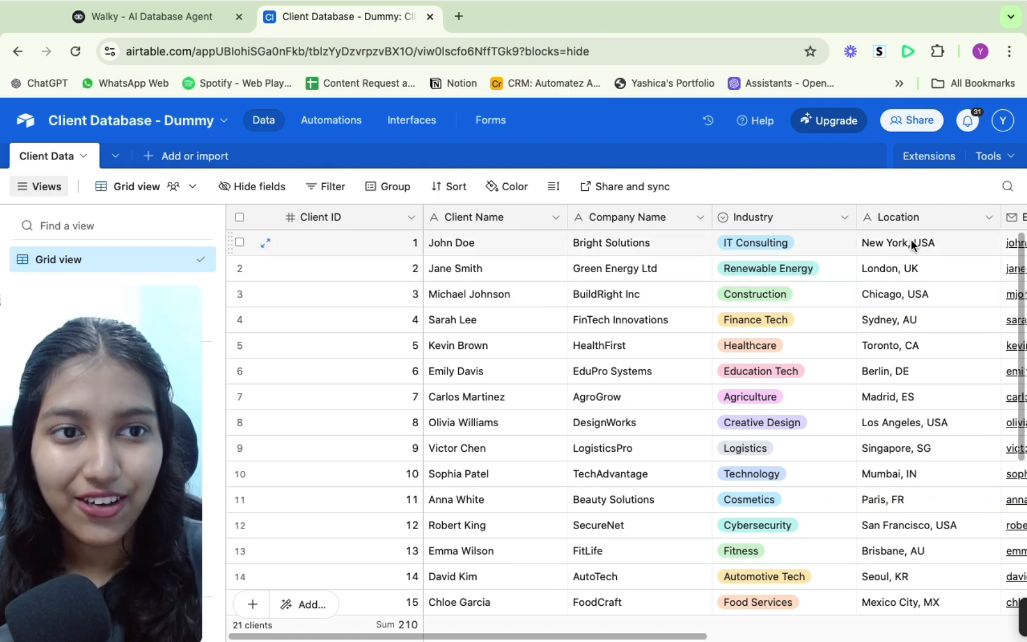
- Open the Builder Hub's personal access tokens from the account menu and start a new token named abc
click(25, 122)
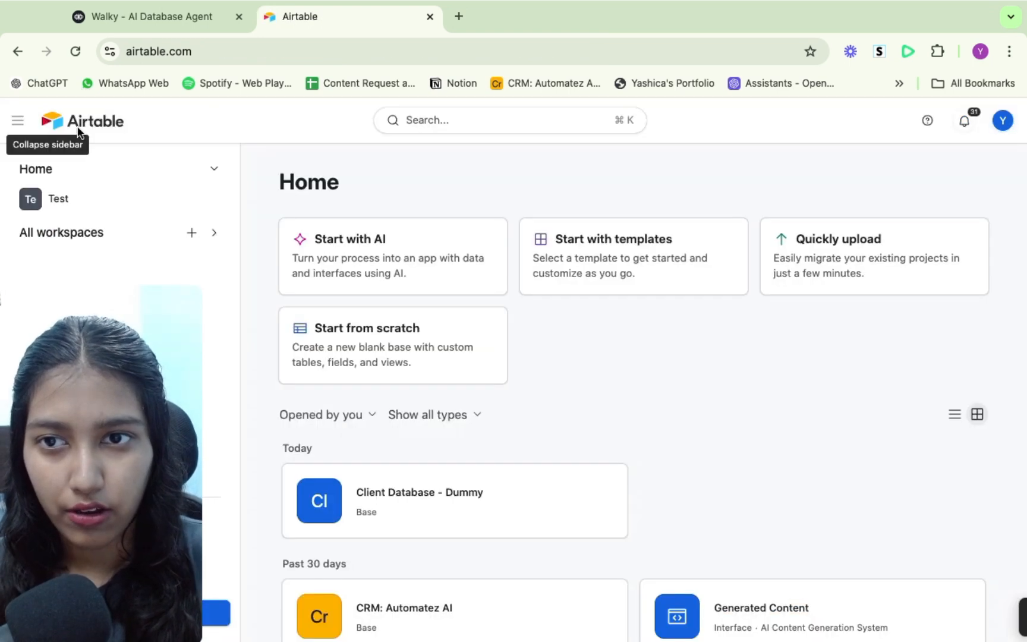
click(1003, 122)
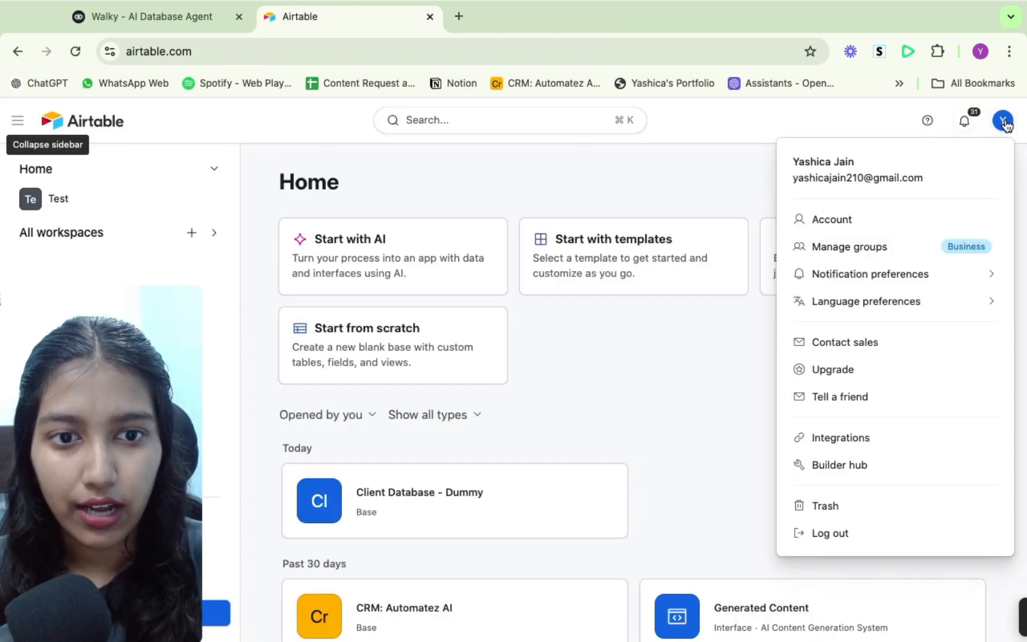
click(834, 466)
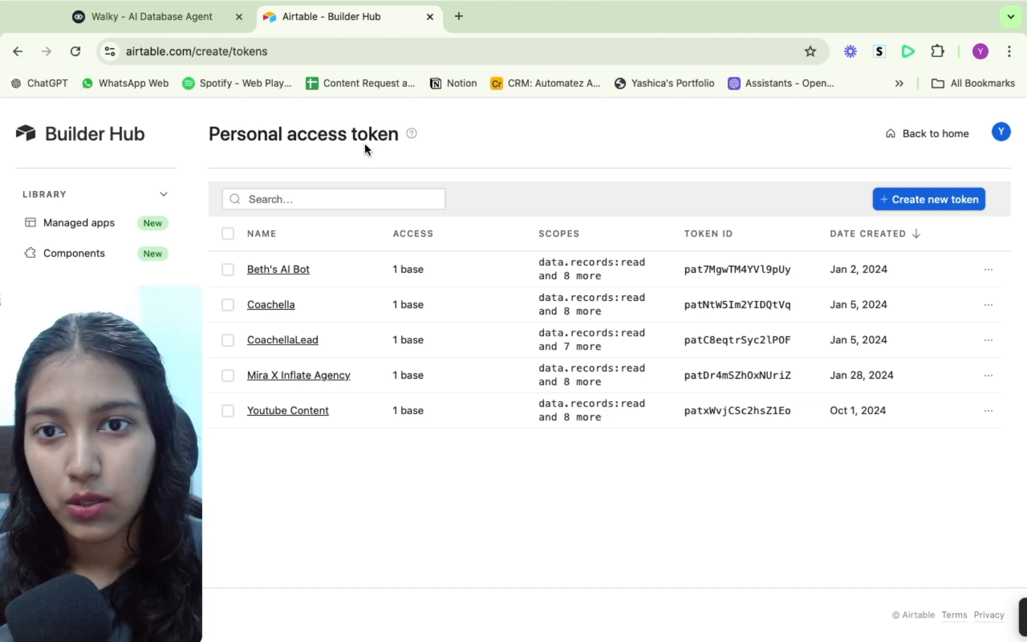
click(906, 200)
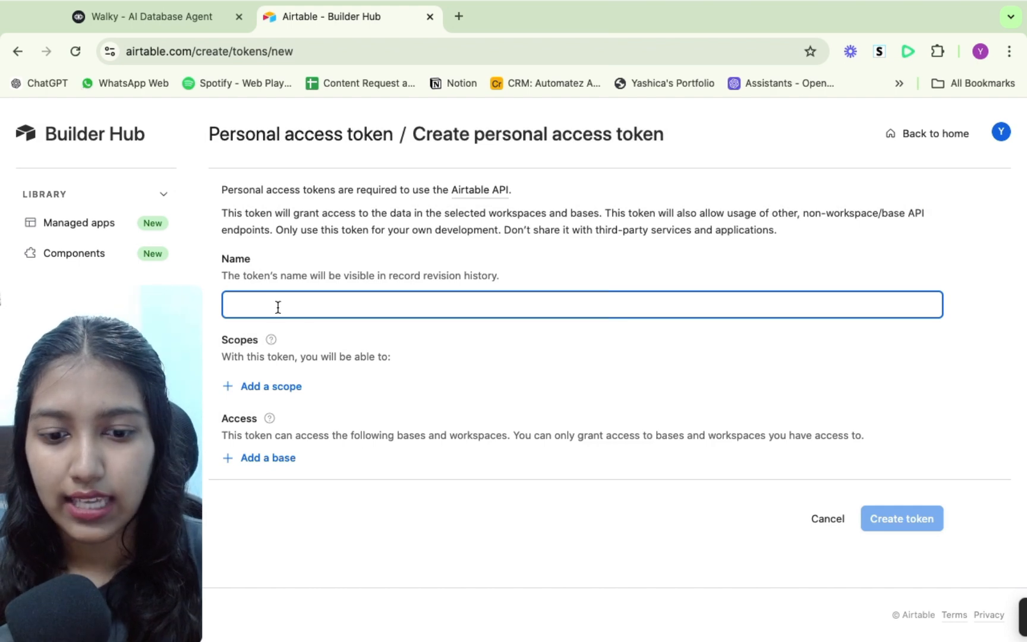
text(abc)
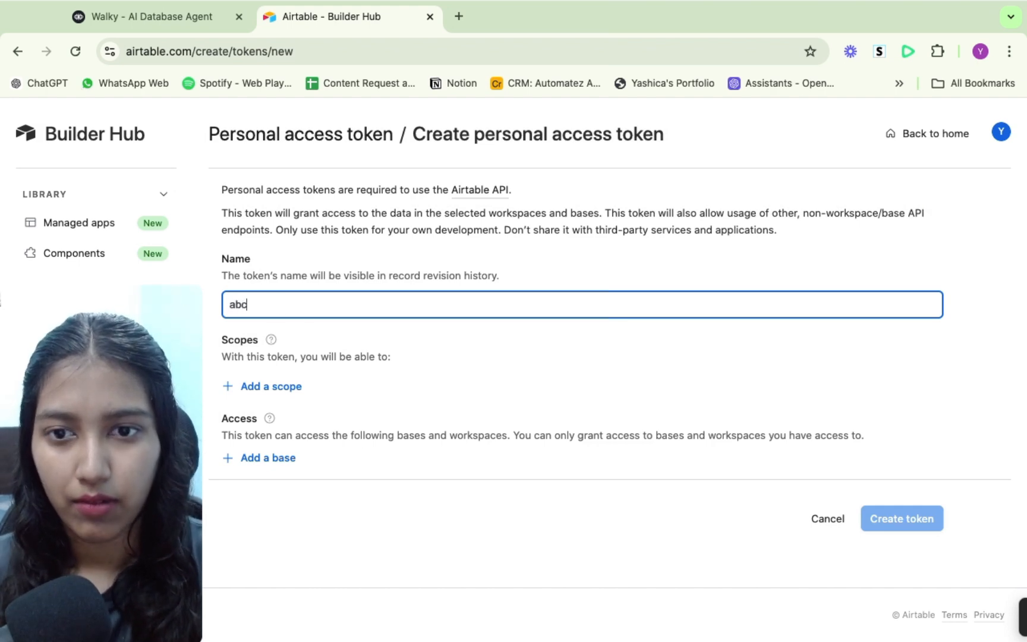
- Add the data.records:read, data.records:write, data.recordComments:read and data.recordComments:write scopes to the token
click(252, 388)
click(252, 466)
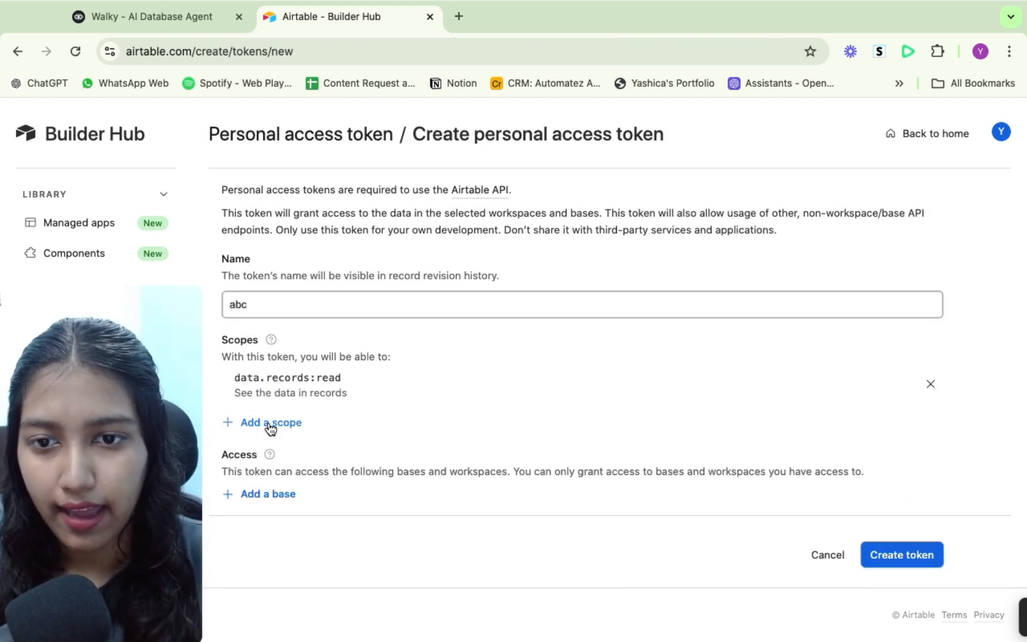
click(268, 424)
click(286, 502)
click(282, 457)
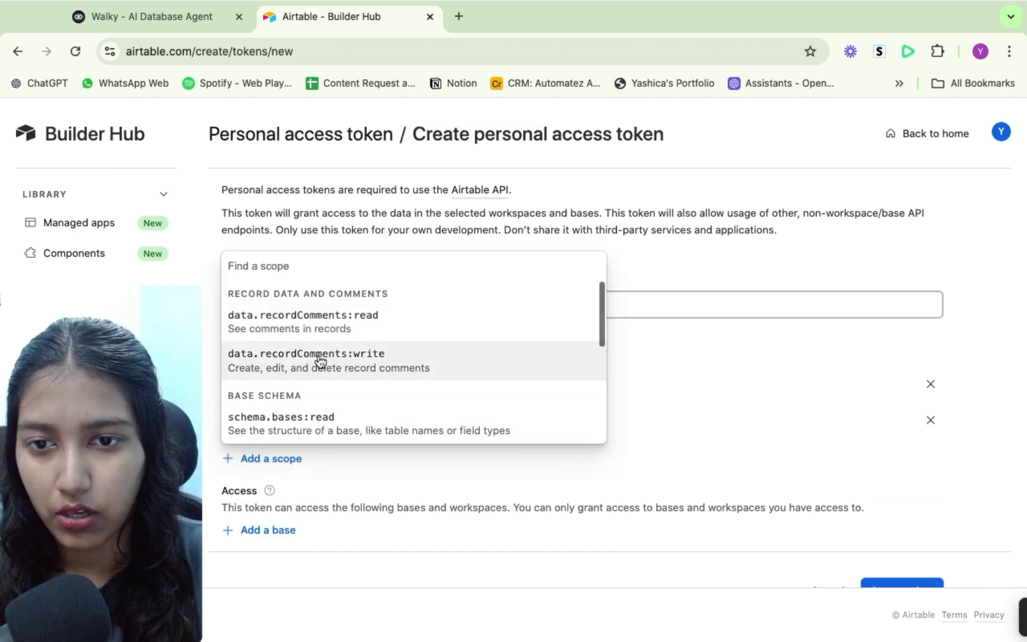
click(319, 360)
click(249, 495)
click(355, 367)
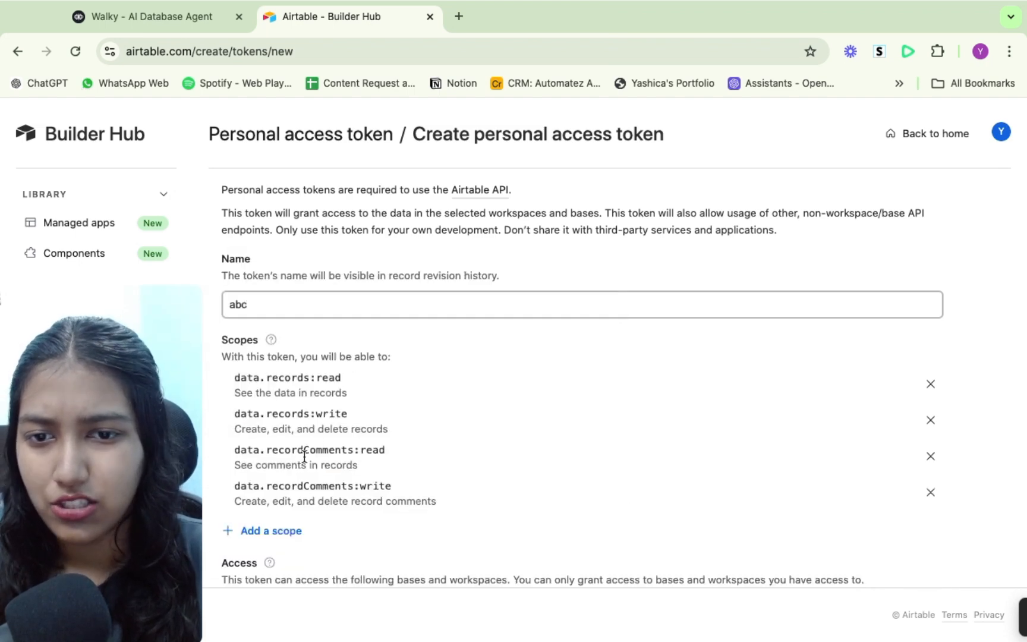
- Grant the token access to the Client Database - Dummy base, then cancel the token creation
scroll(301, 447, down, 3)
click(265, 482)
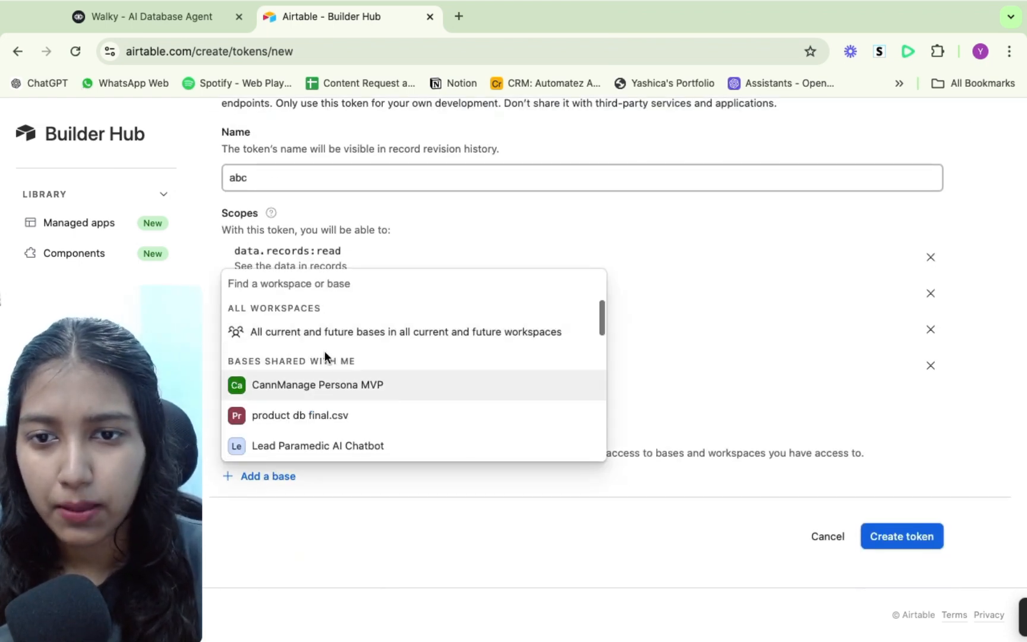
scroll(324, 357, down, 5)
scroll(326, 357, down, 5)
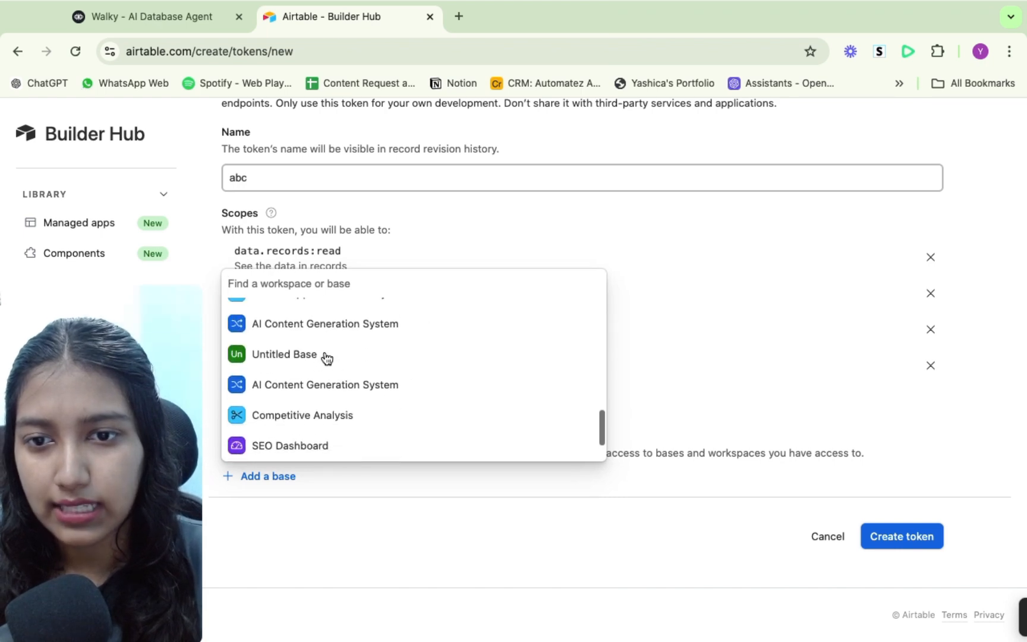
scroll(326, 358, up, 3)
scroll(321, 381, down, 3)
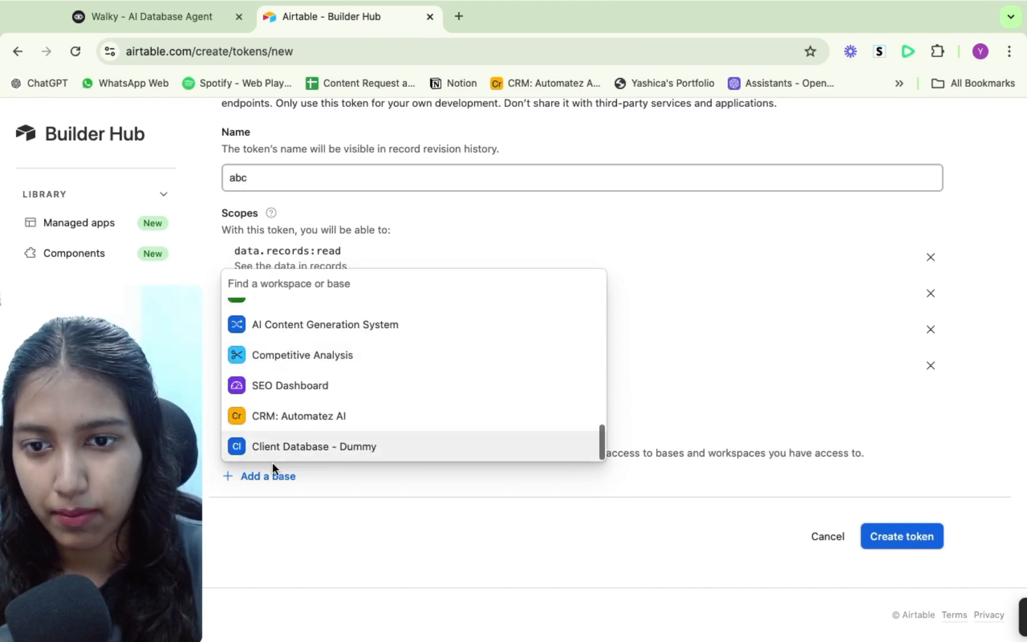
click(344, 447)
scroll(820, 518, down, 2)
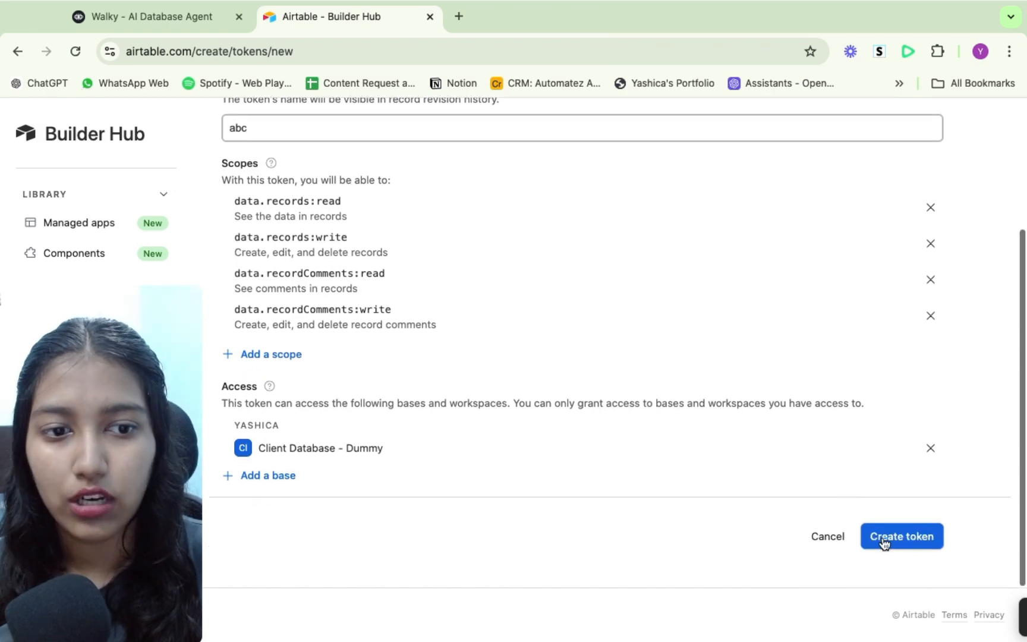
click(833, 538)
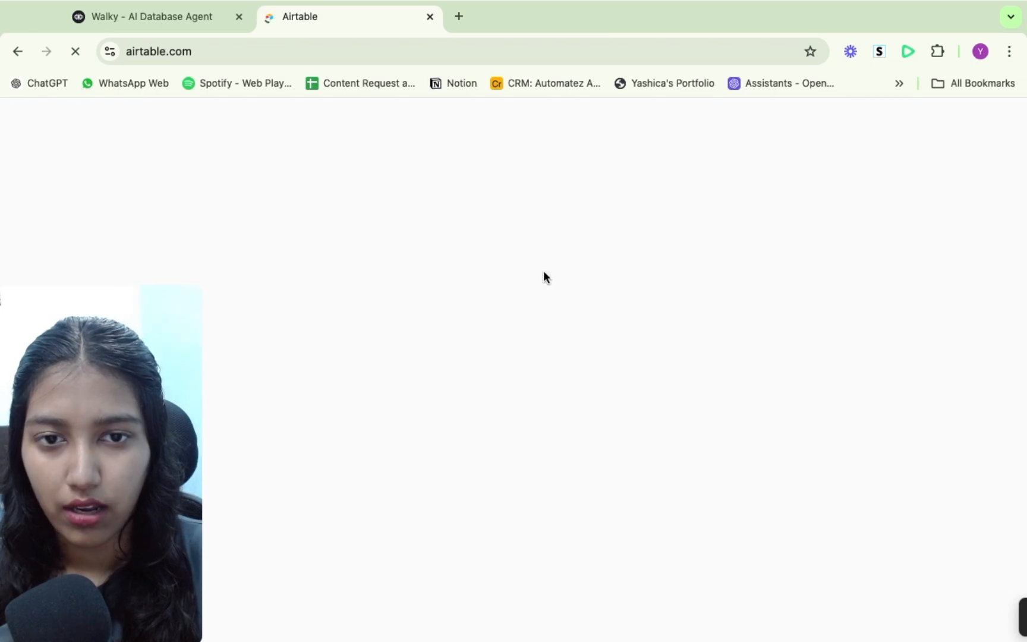
- Open the API documentation for the Client Database - Dummy base from Airtable's help panel
click(207, 16)
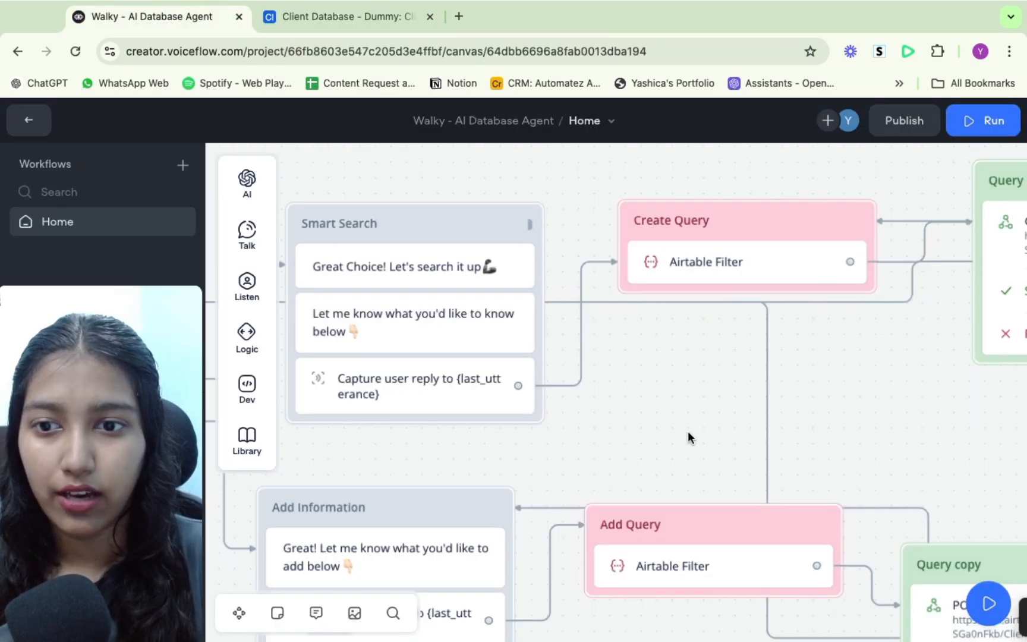
click(339, 23)
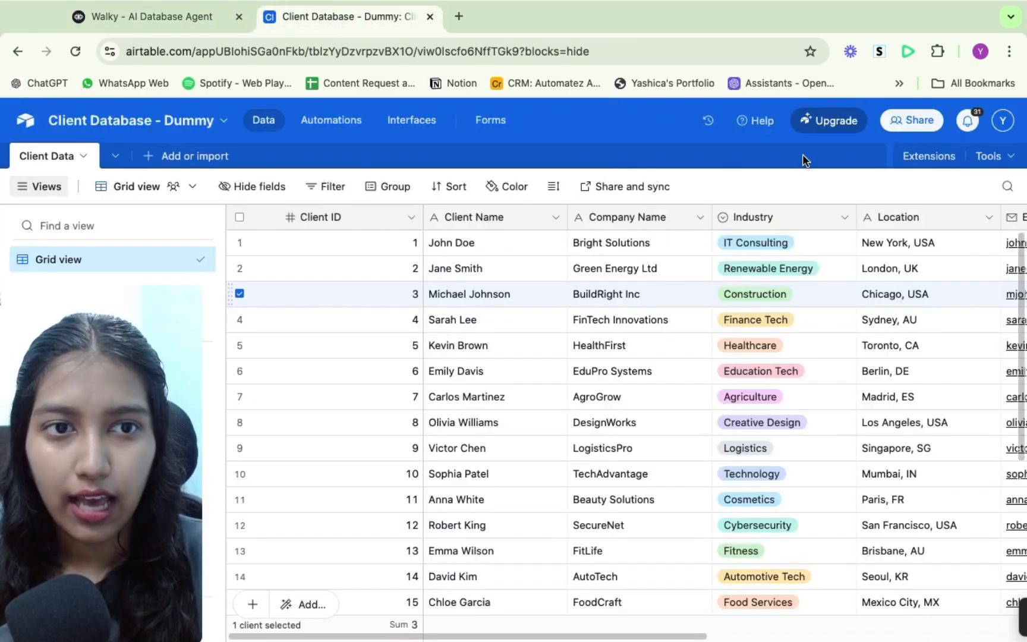
click(765, 131)
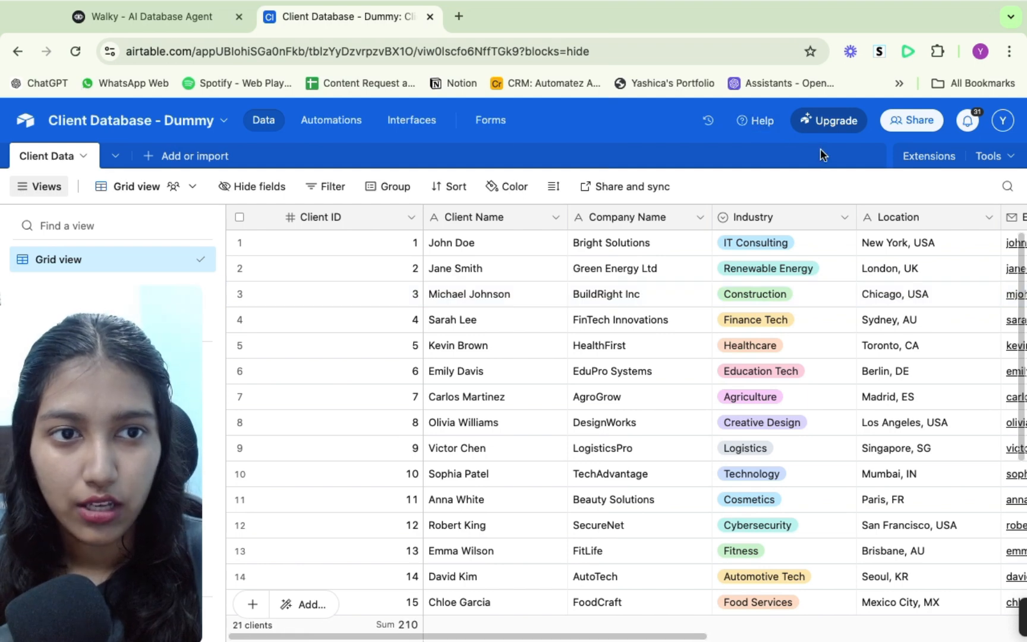
click(757, 121)
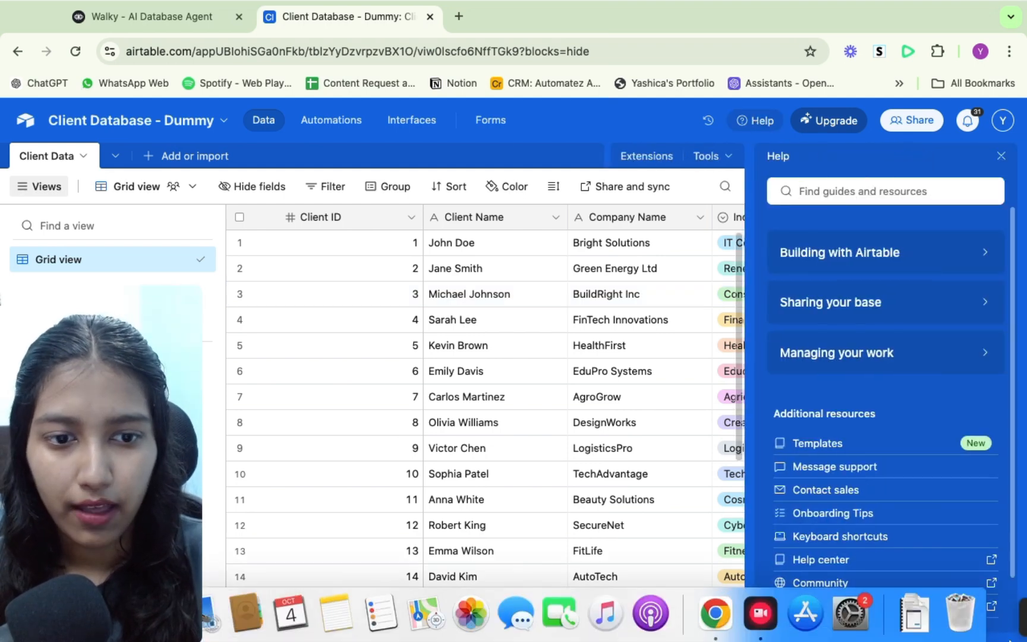
scroll(934, 498, down, 2)
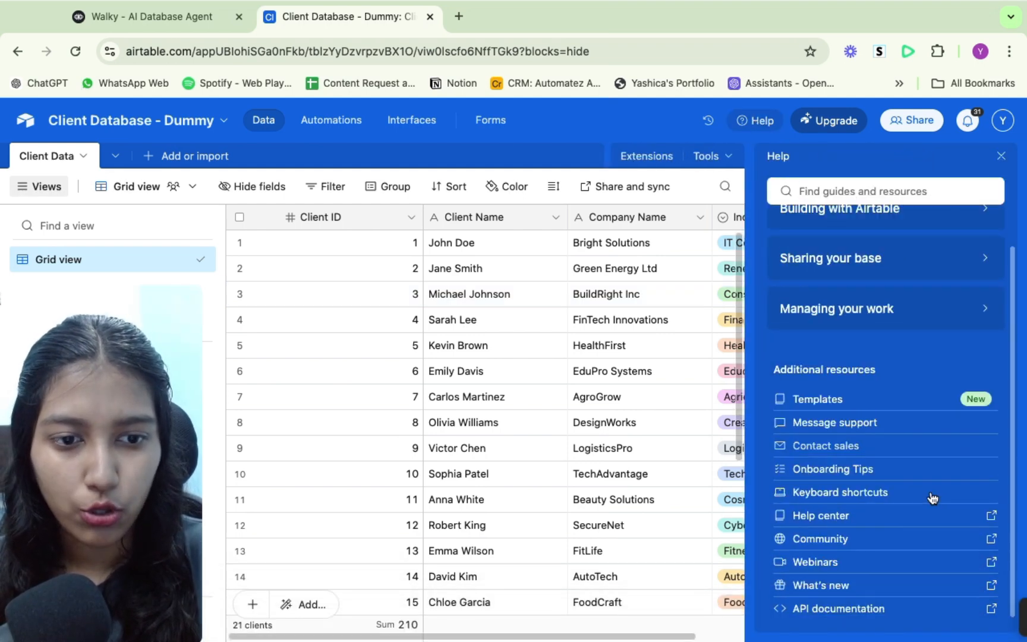
click(824, 607)
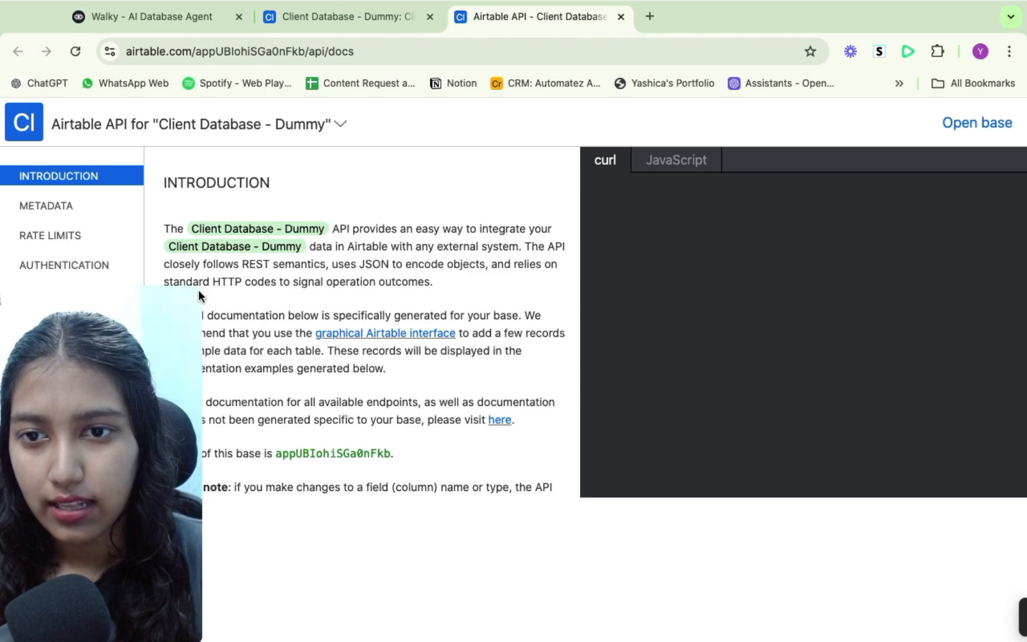
- Read the Client Data table's API documentation for retrieving and creating records
drag(197, 291, 397, 273)
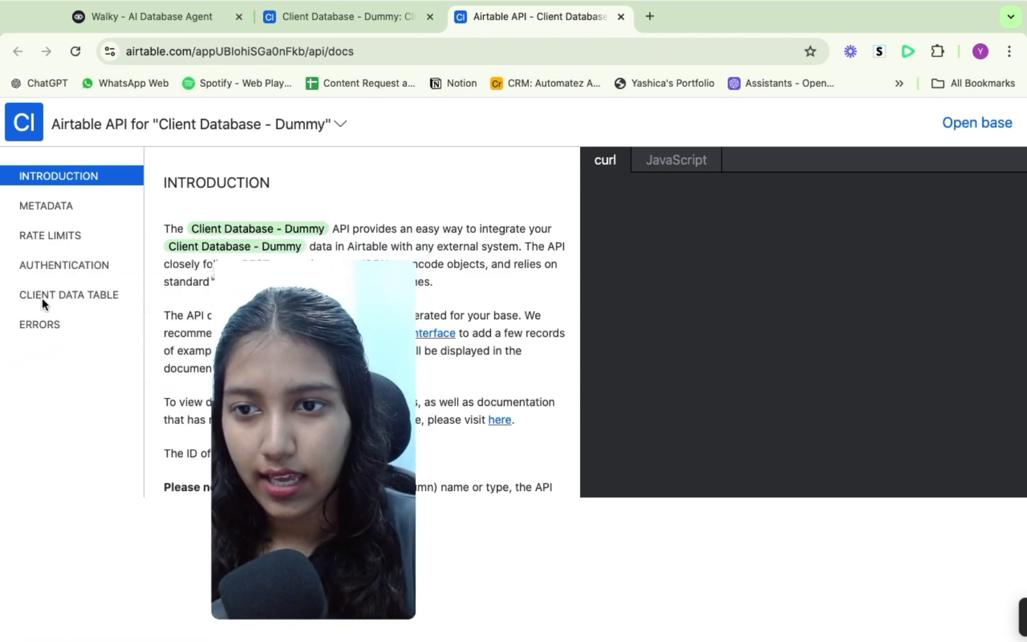
click(90, 296)
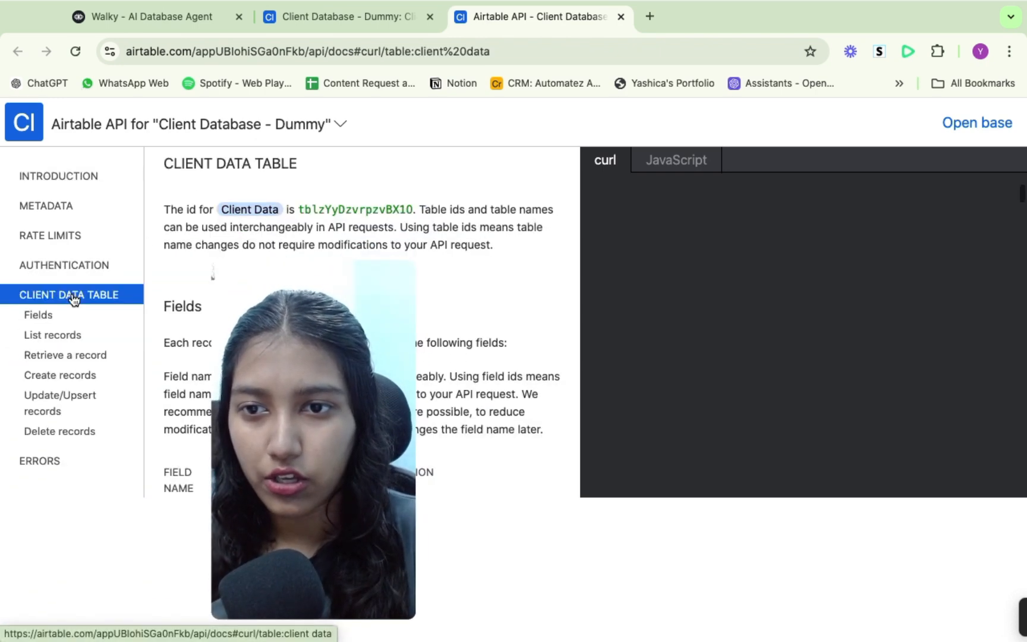
click(40, 358)
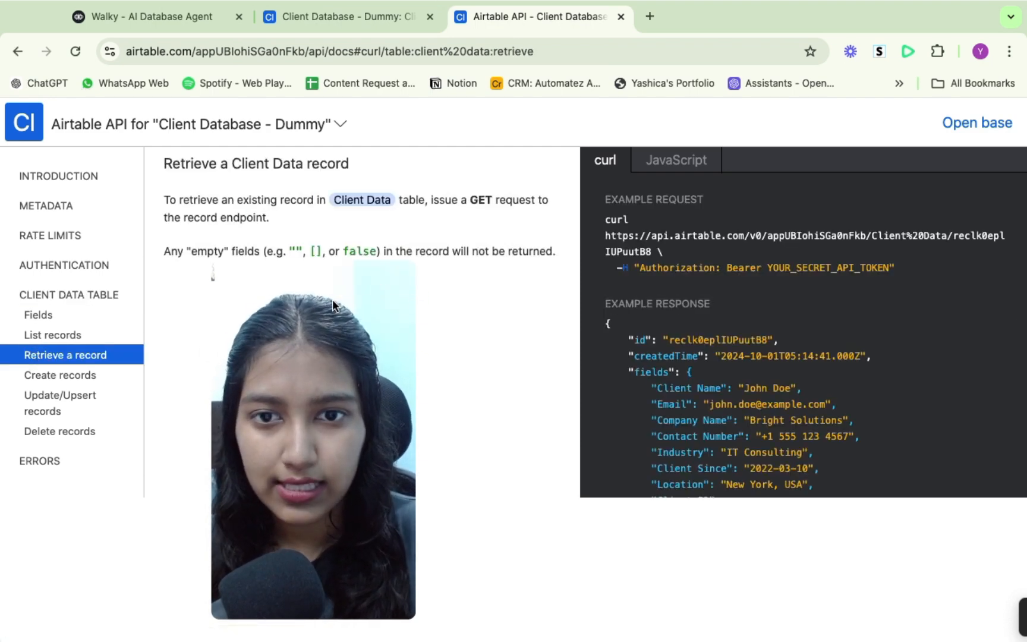
drag(399, 264, 195, 394)
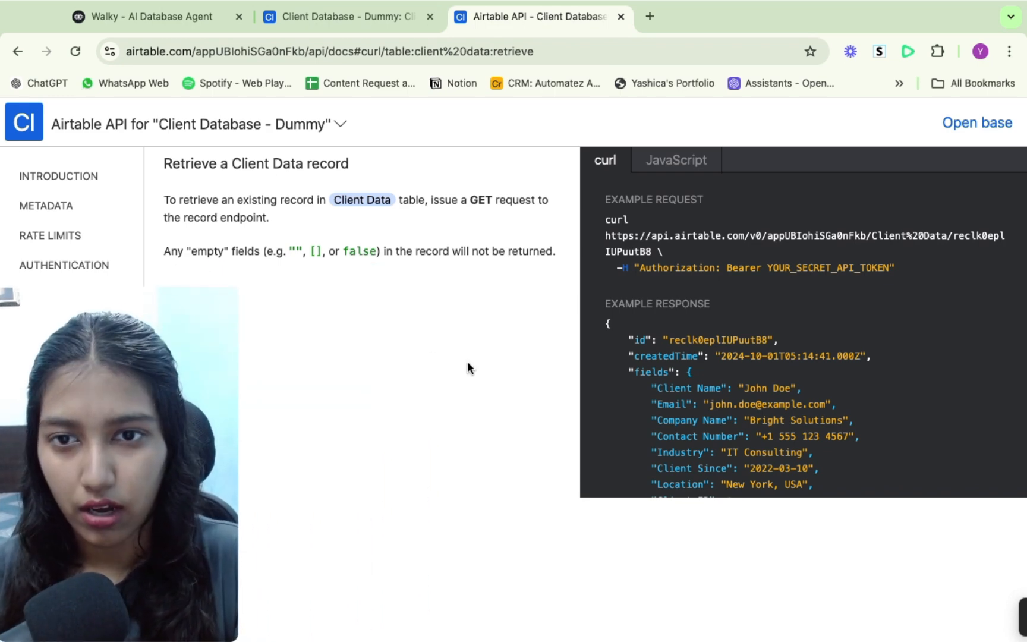
scroll(362, 262, down, 5)
scroll(362, 264, down, 3)
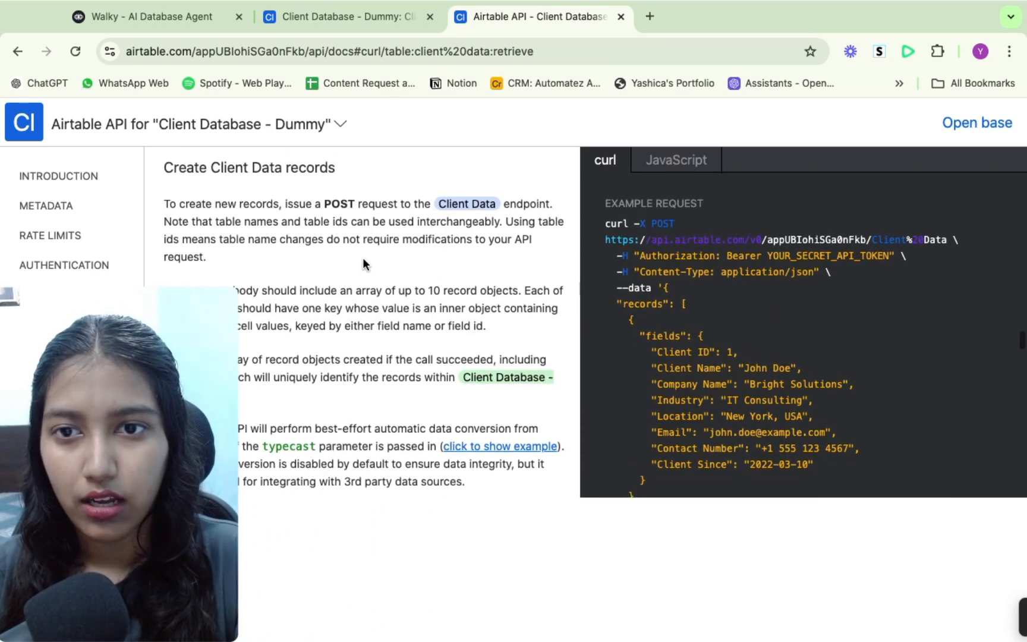
- Compare the Client Data API documentation with the Create Query and Query blocks on the agent's canvas
scroll(362, 264, up, 10)
scroll(363, 262, up, 7)
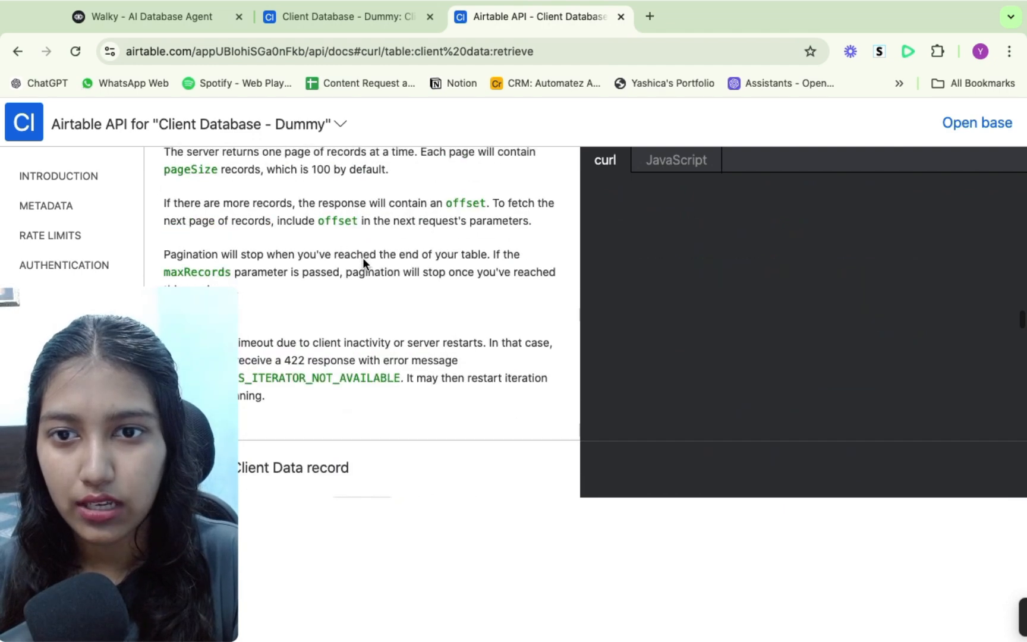
scroll(363, 262, down, 4)
scroll(364, 263, down, 5)
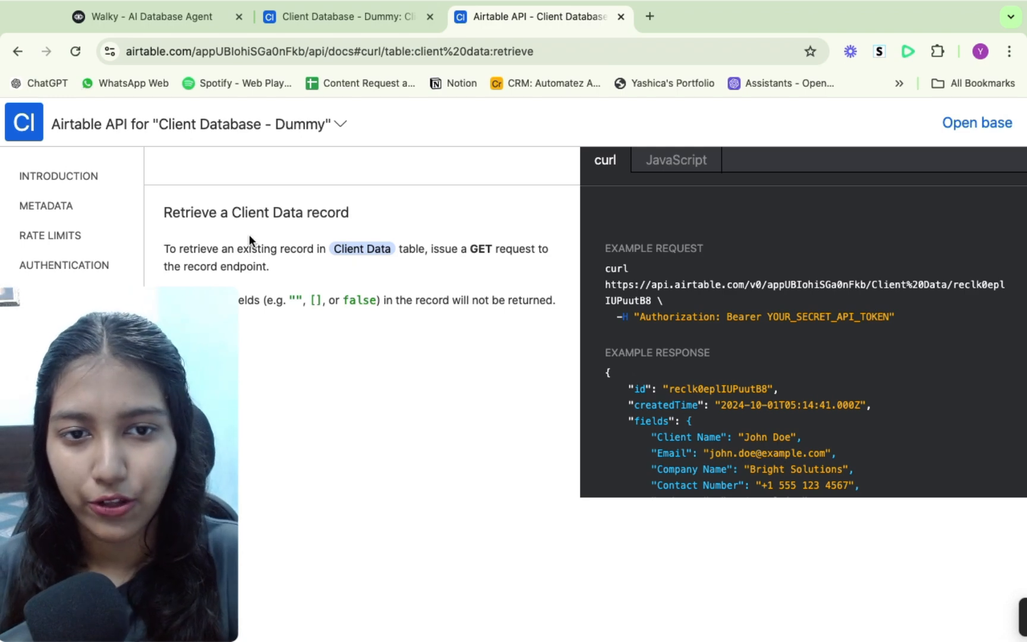
click(166, 16)
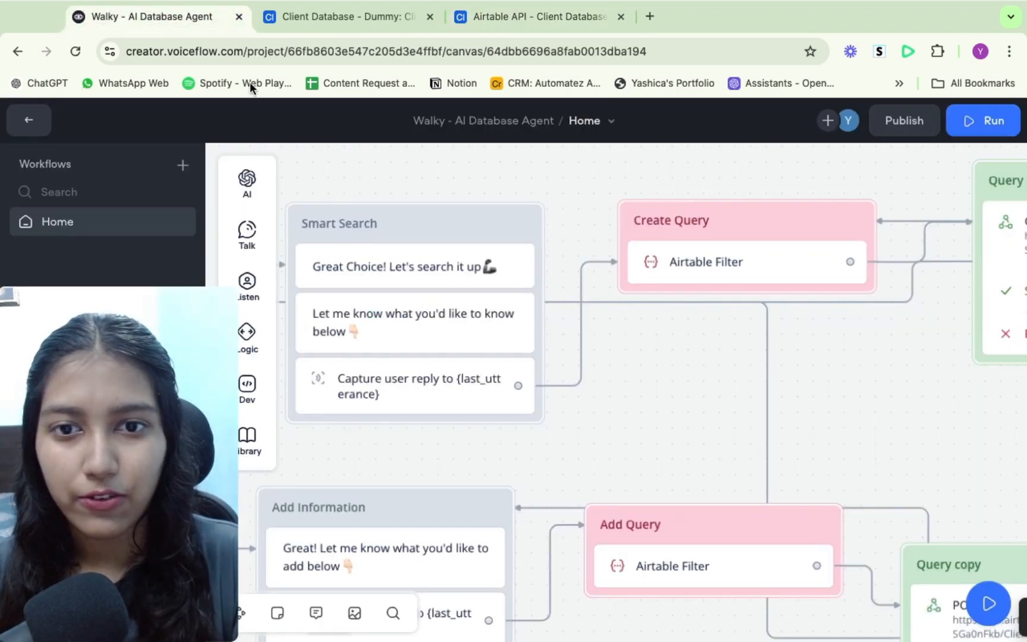
scroll(659, 378, right, 3)
scroll(658, 377, right, 4)
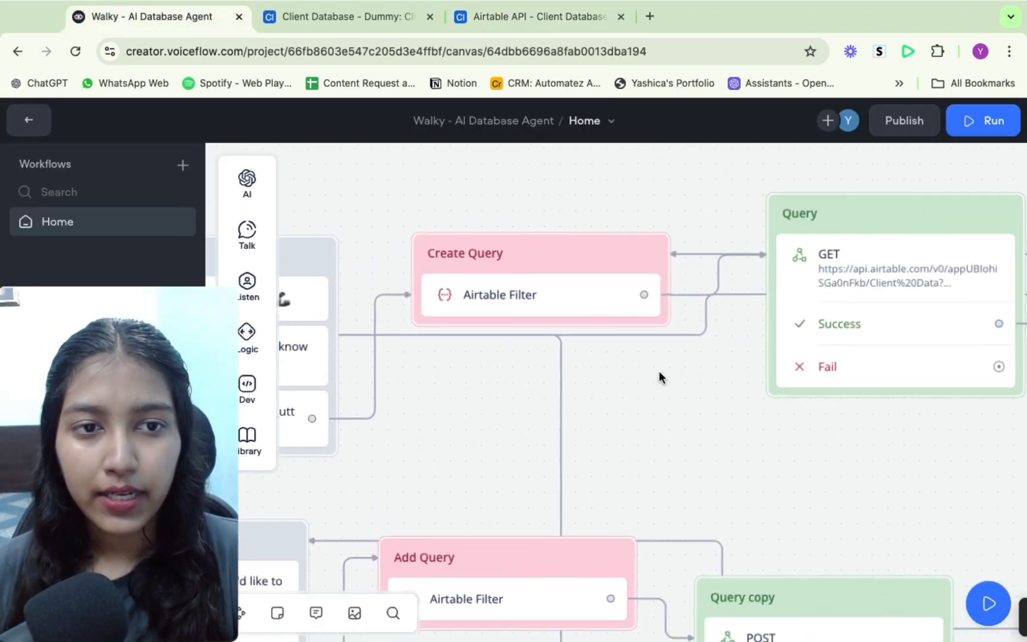
scroll(660, 373, left, 4)
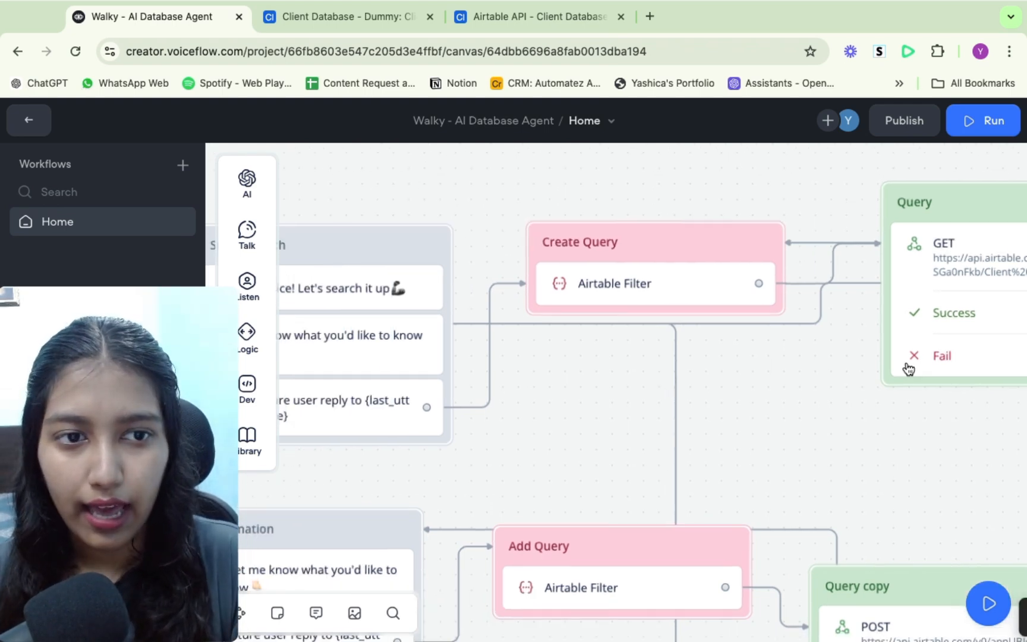
scroll(908, 367, right, 4)
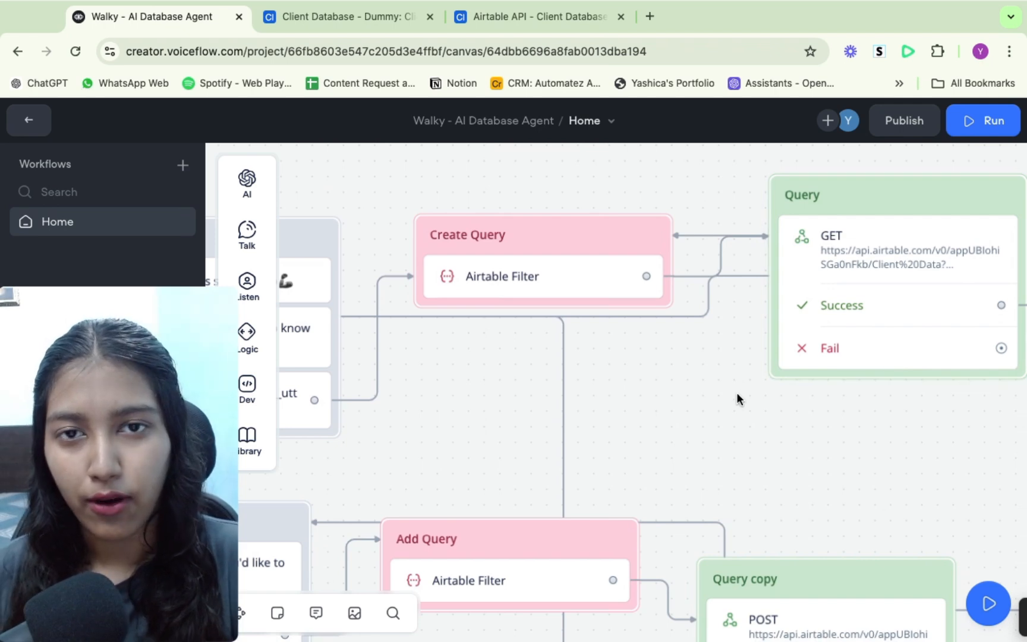
click(552, 13)
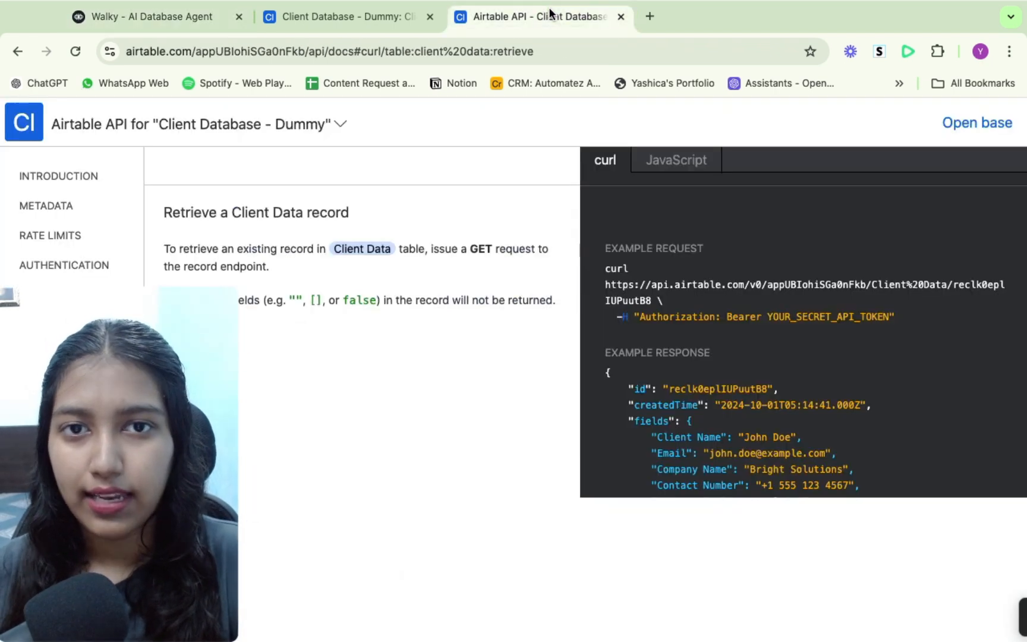
- Return to the Client Database - Dummy base's grid and close the Help panel
click(988, 124)
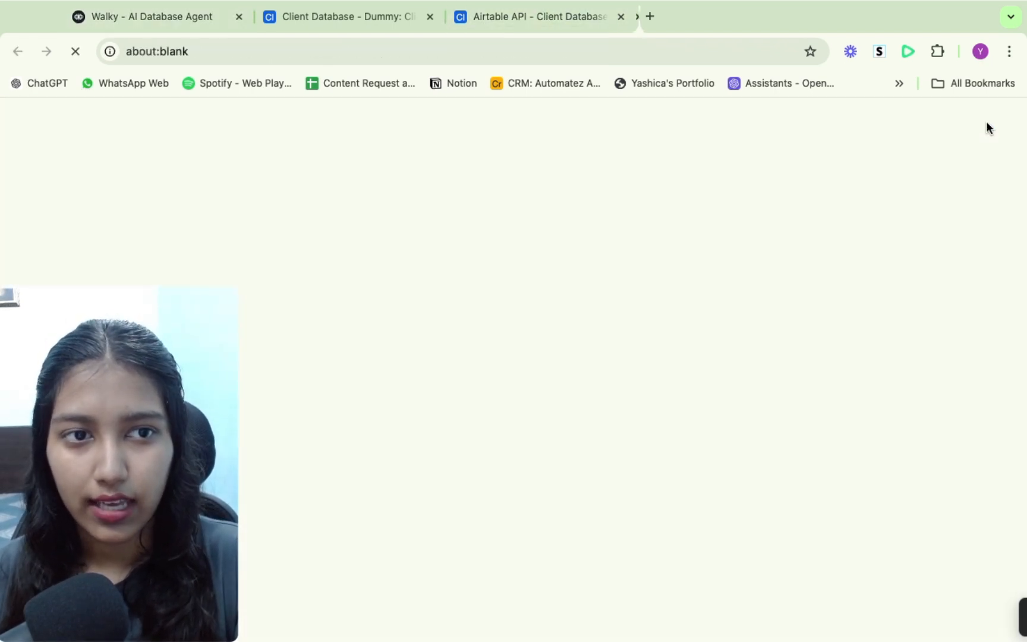
click(382, 22)
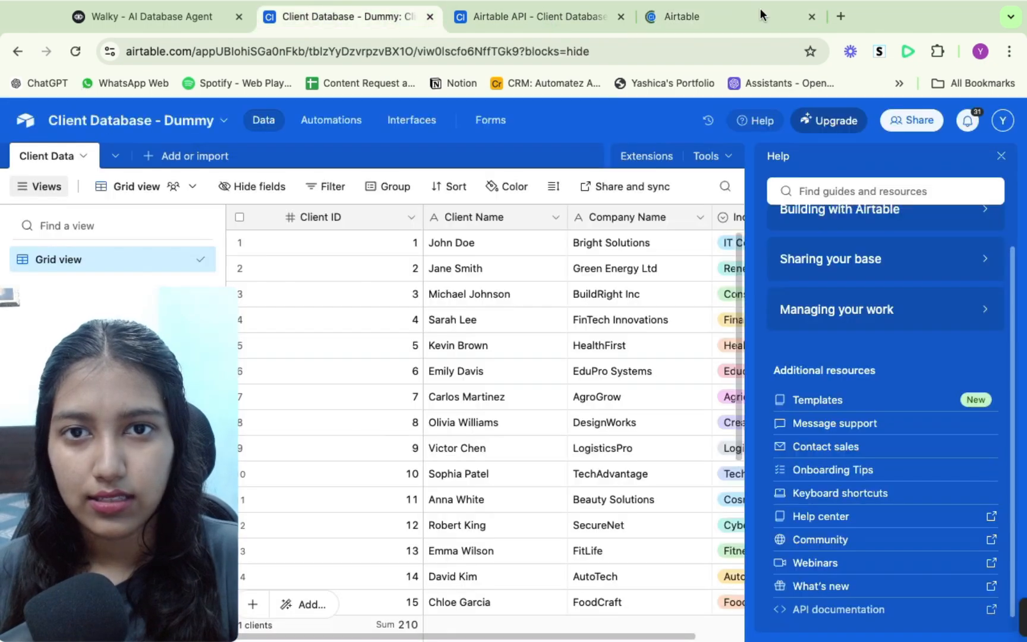
click(812, 17)
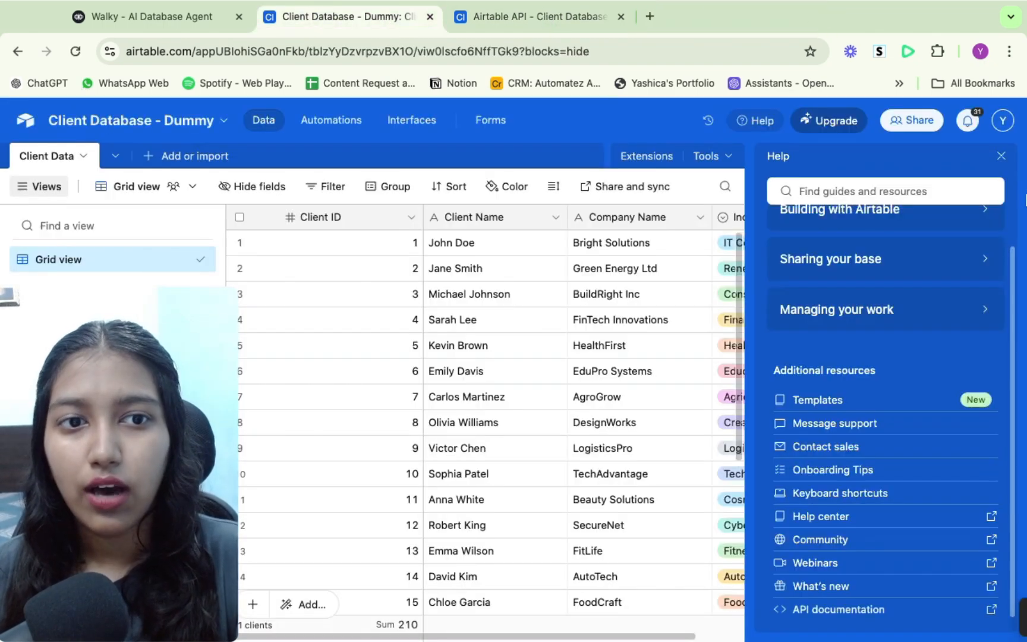
click(1001, 155)
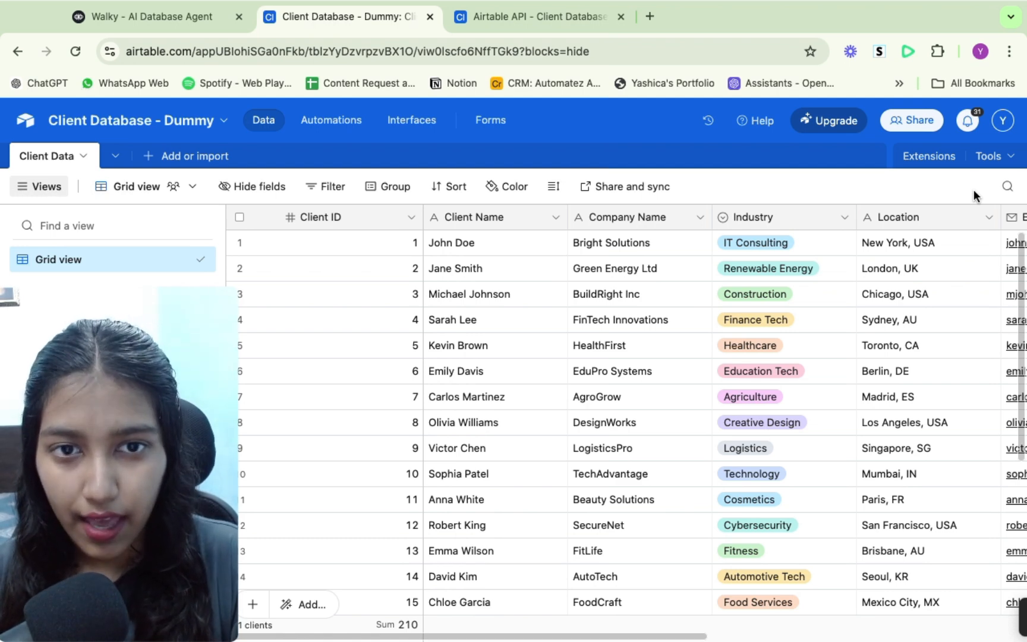
- Browse the Client Data table's fields across all of its columns
click(621, 244)
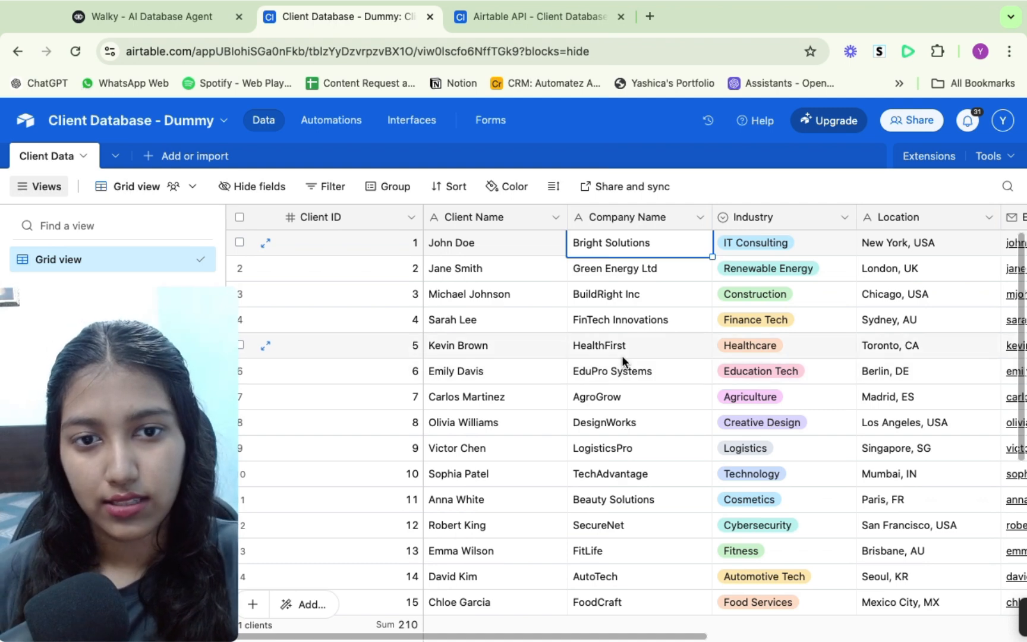
scroll(622, 356, right, 1)
scroll(622, 356, right, 3)
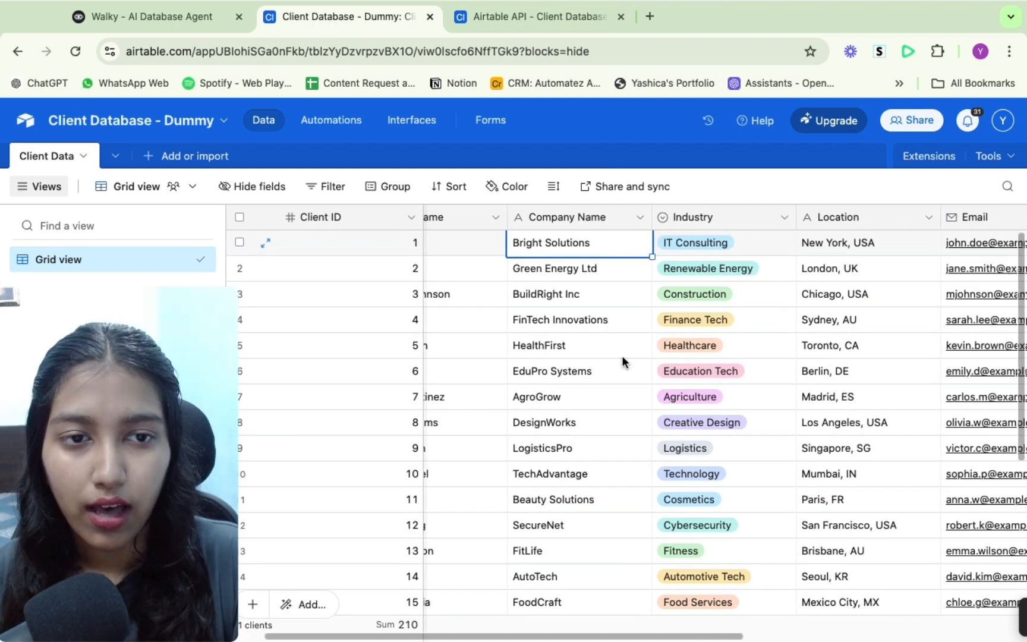
scroll(622, 356, right, 5)
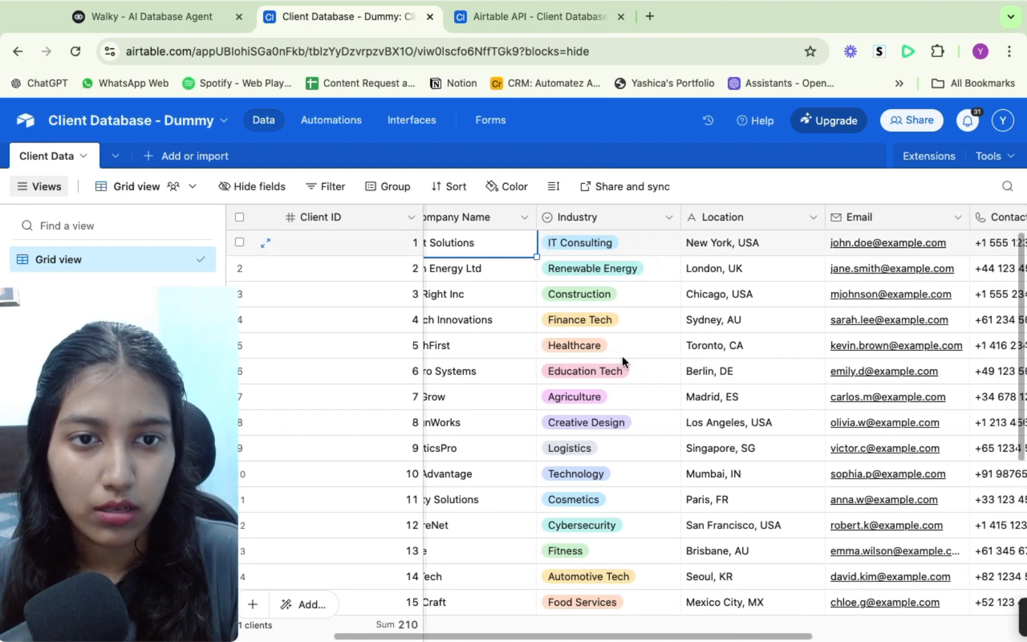
scroll(622, 355, right, 3)
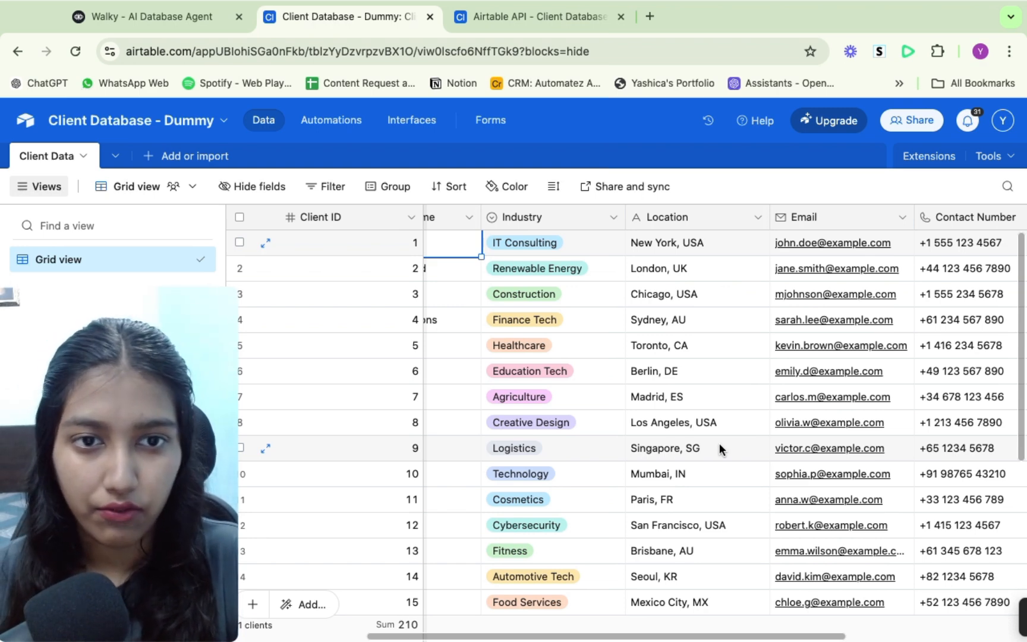
scroll(719, 443, left, 5)
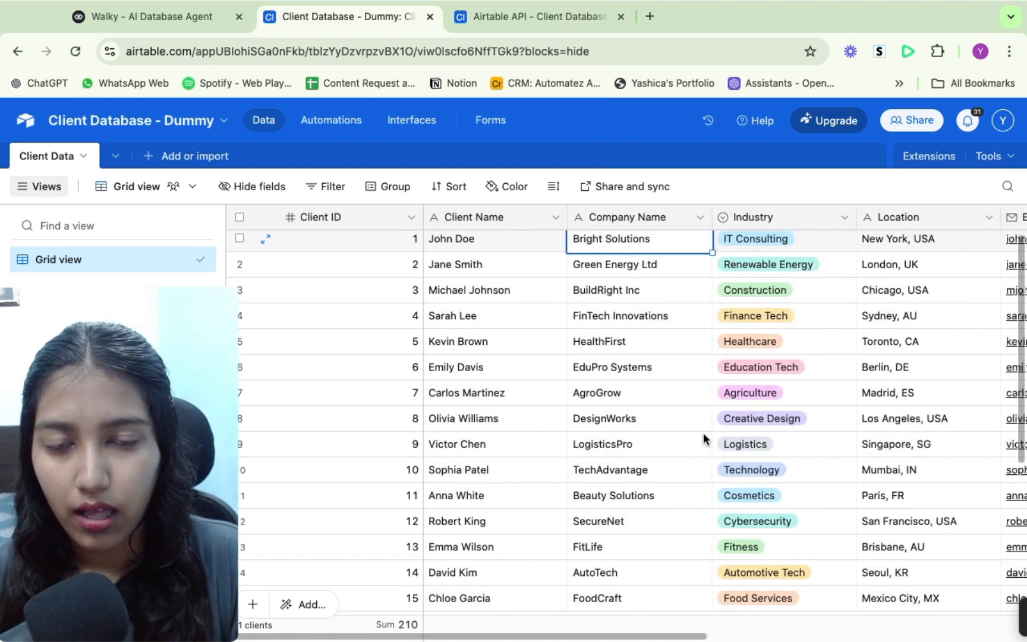
click(193, 16)
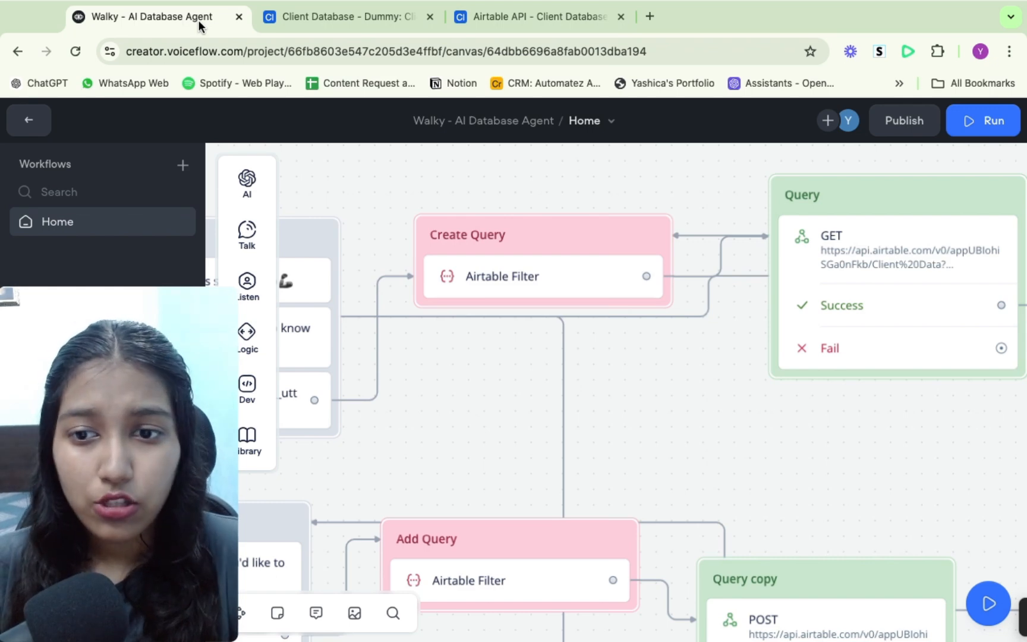
click(503, 16)
click(365, 16)
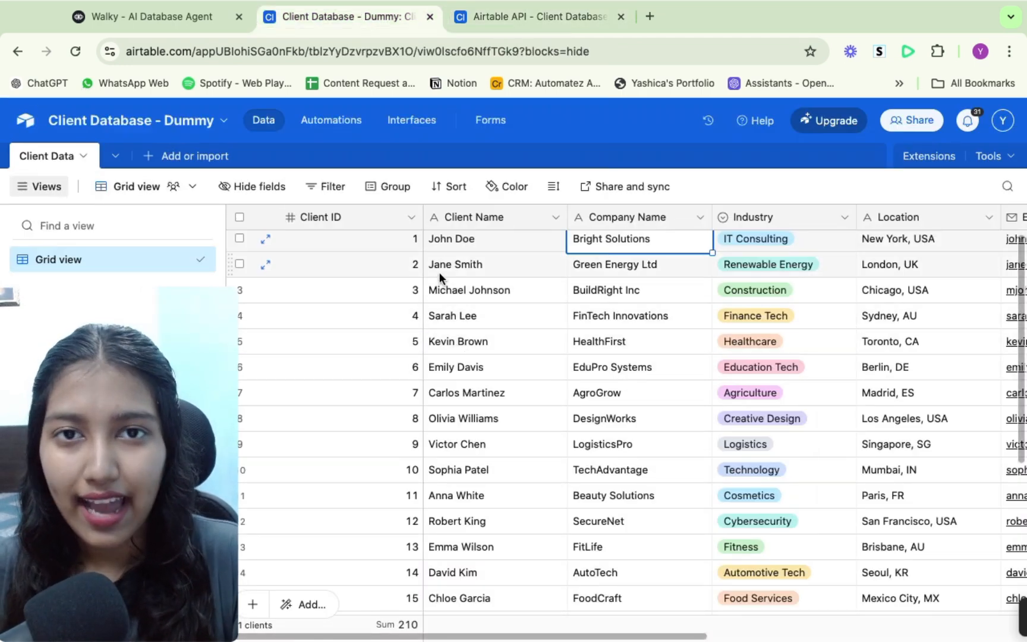
click(178, 18)
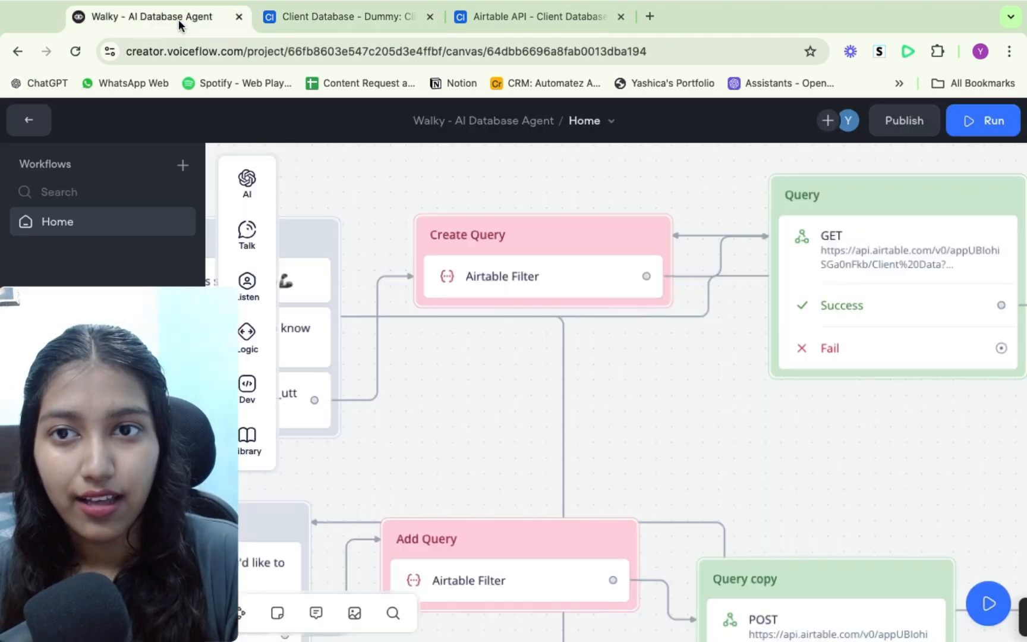
- Open the Create Query block's Airtable Filter step and review its prompt settings and system instructions
click(564, 282)
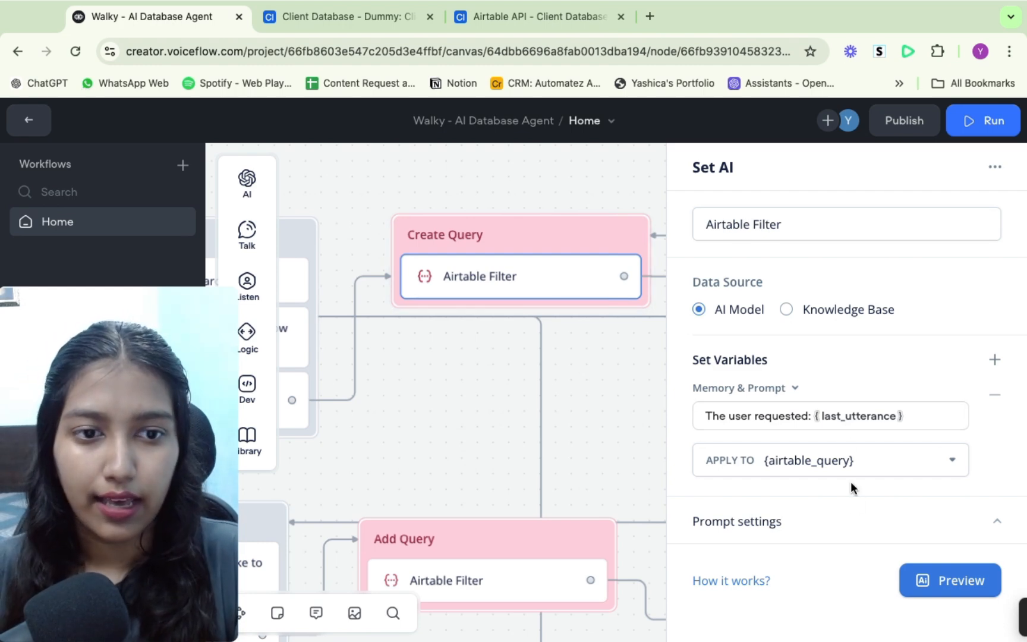
click(793, 520)
scroll(777, 538, down, 7)
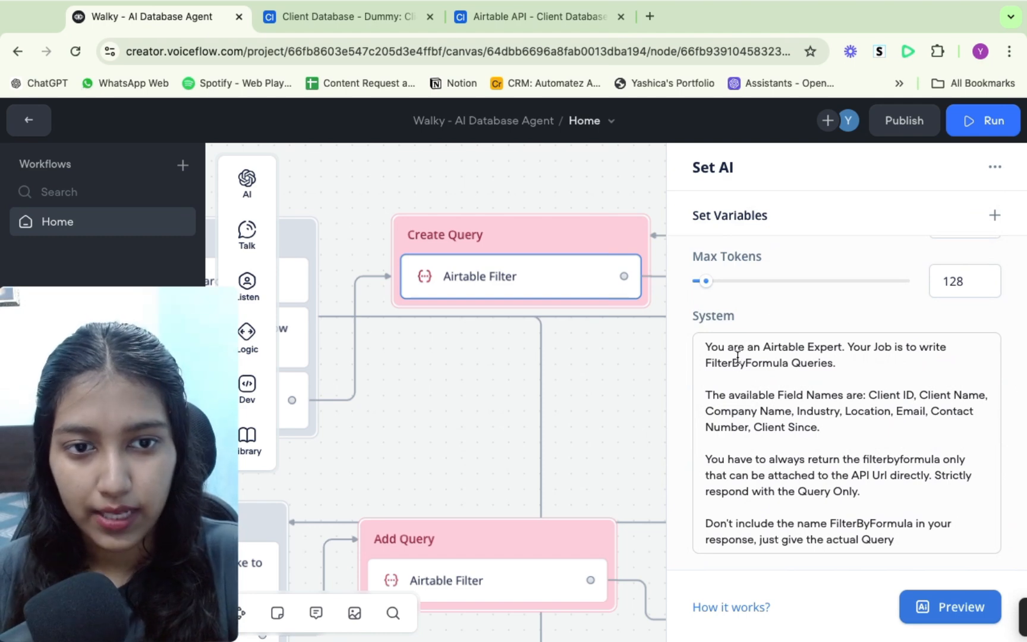
mouse_move(265, 192)
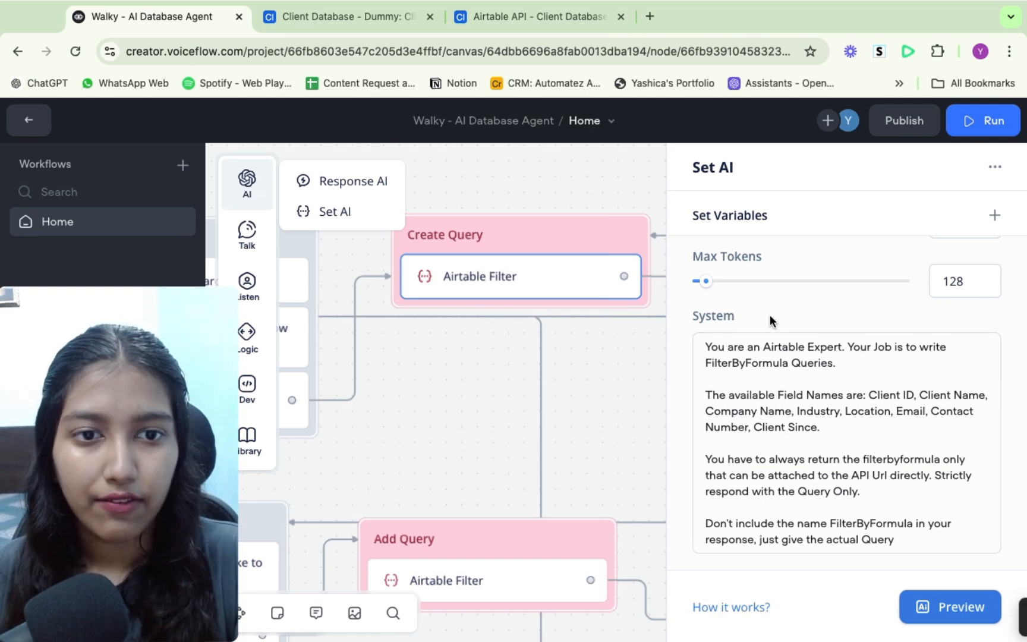
click(716, 353)
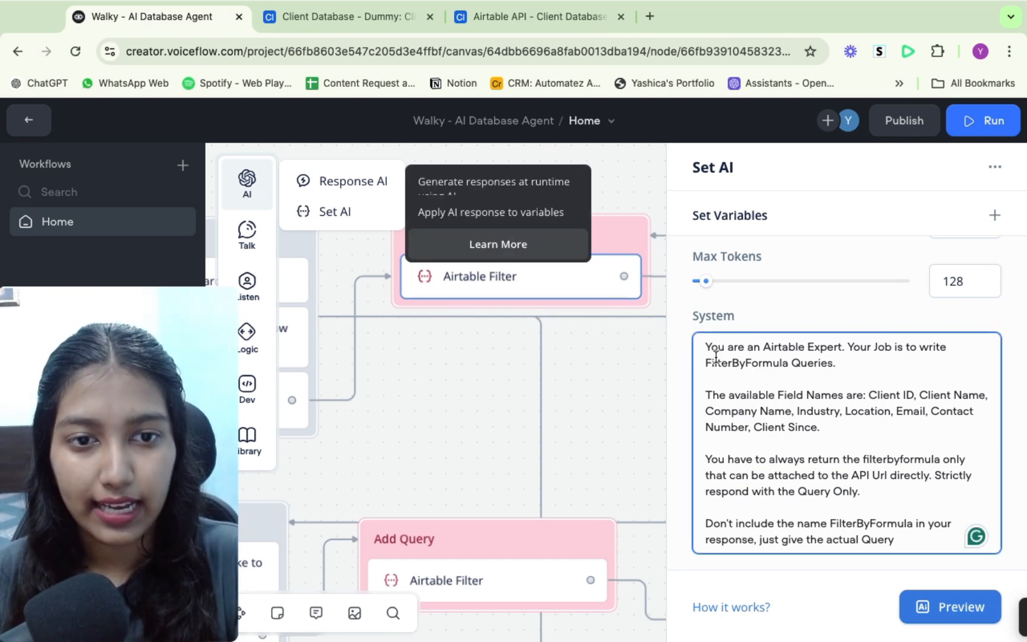
drag(704, 347, 947, 372)
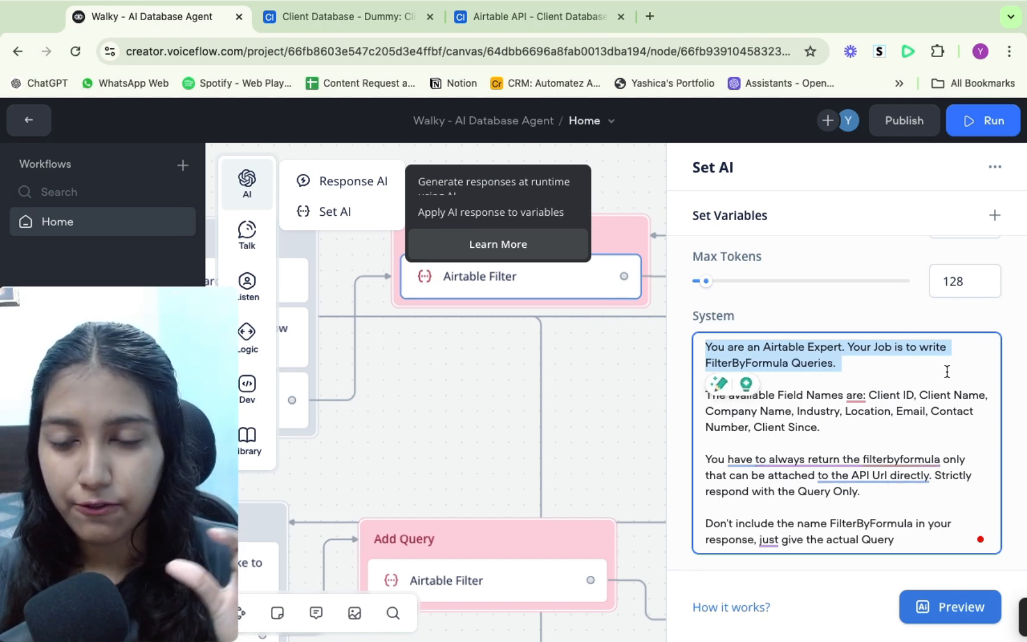
click(894, 365)
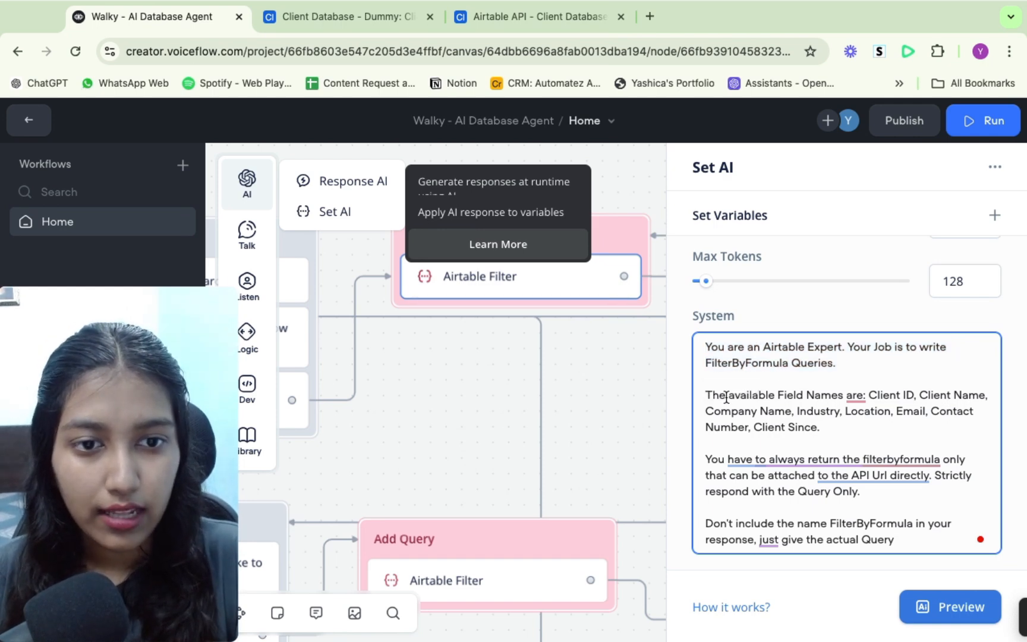
drag(707, 395, 907, 435)
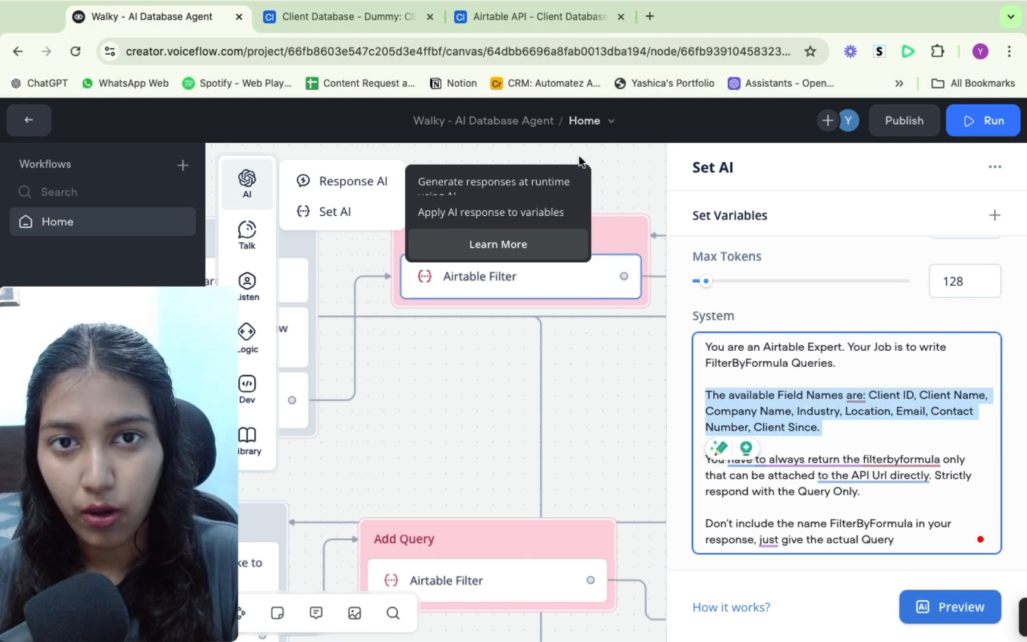
click(844, 432)
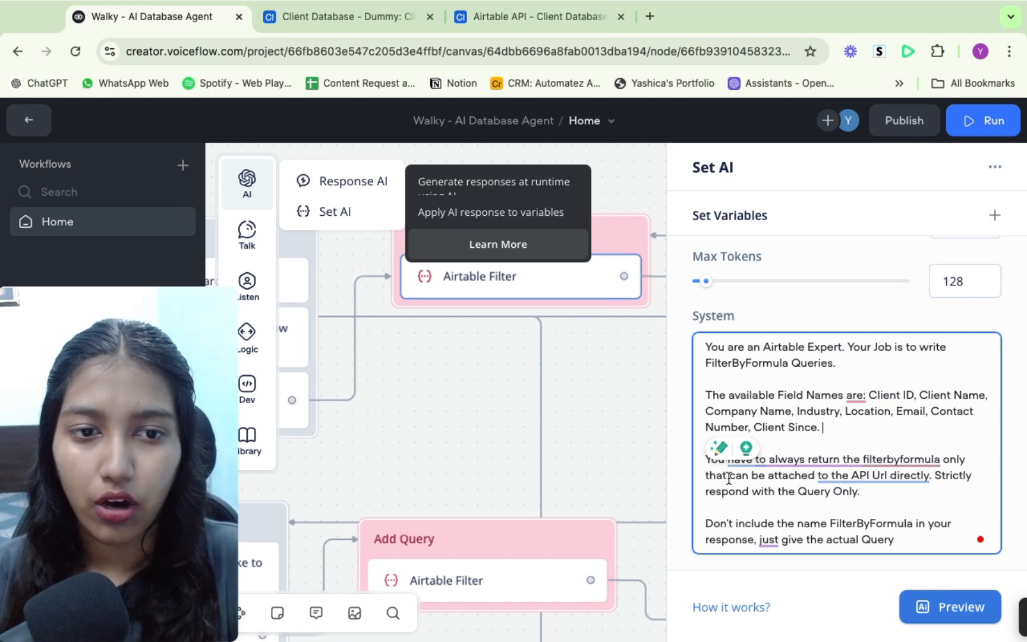
click(835, 324)
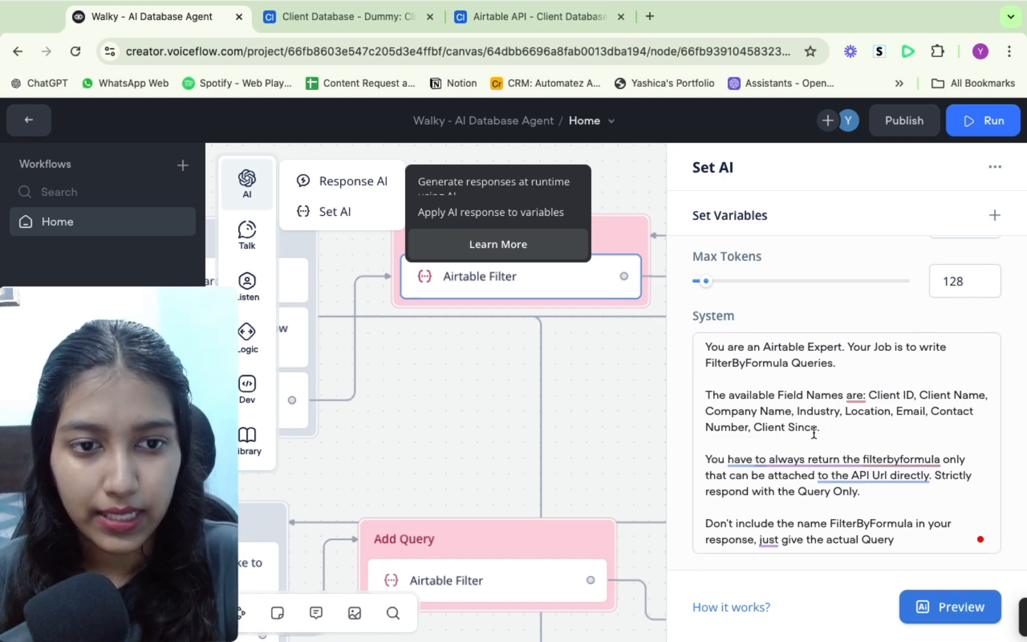
click(587, 387)
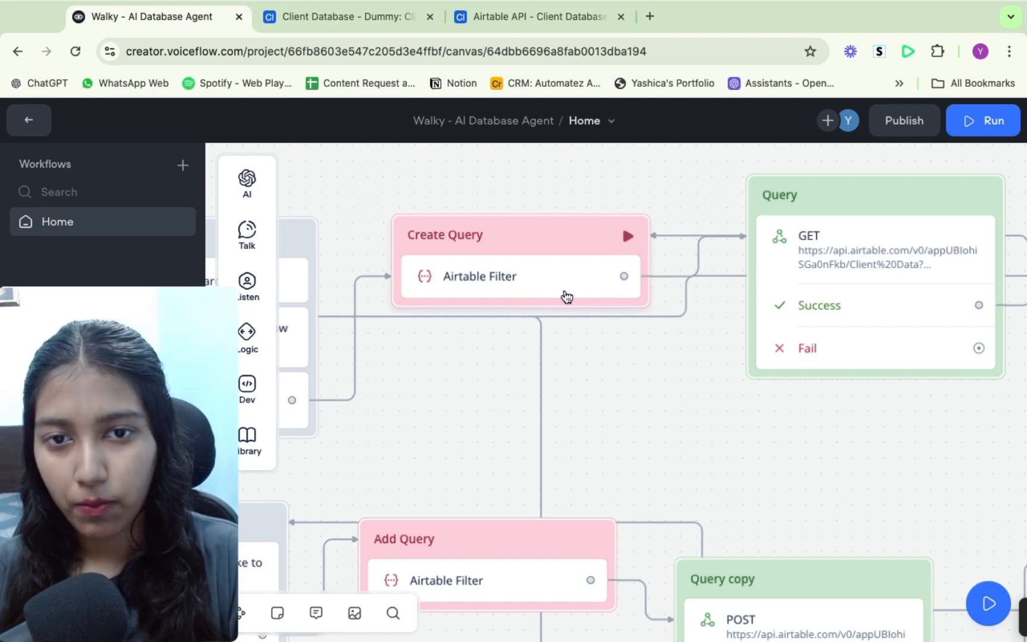
- Open the Query block's GET request and inspect its Airtable URL with the filterByFormula variable
scroll(686, 458, right, 5)
click(729, 324)
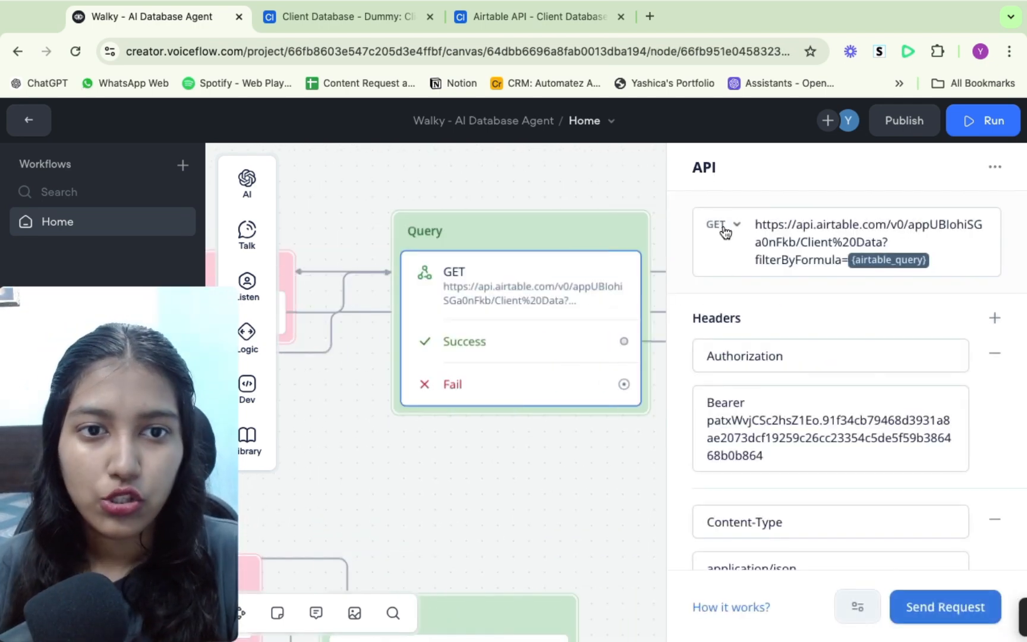
click(796, 242)
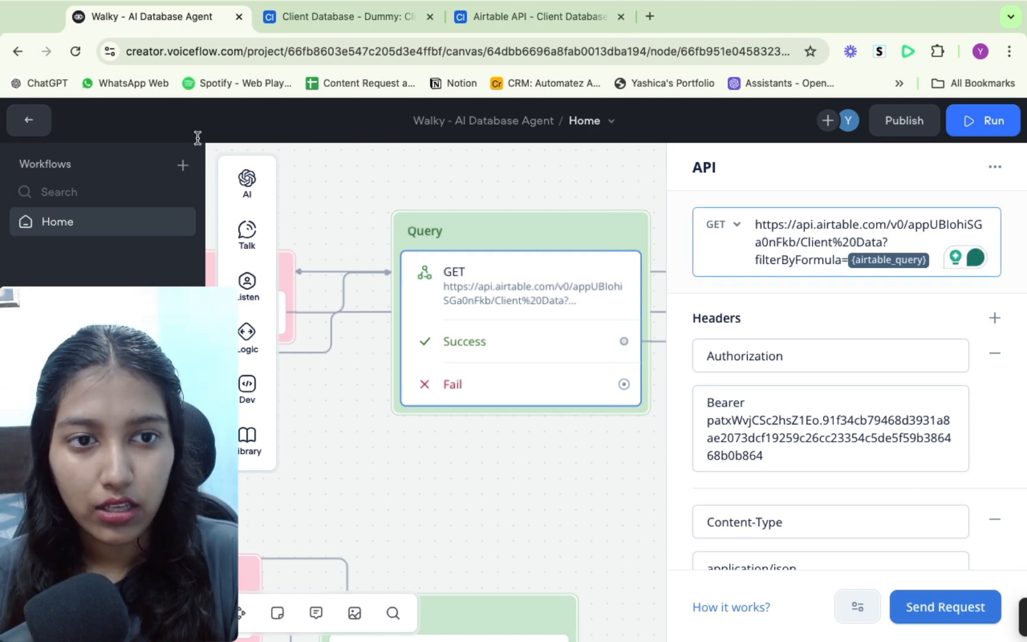
- Highlight the Client Data endpoint URL in the retrieve record example request of the API documentation
click(364, 23)
click(525, 12)
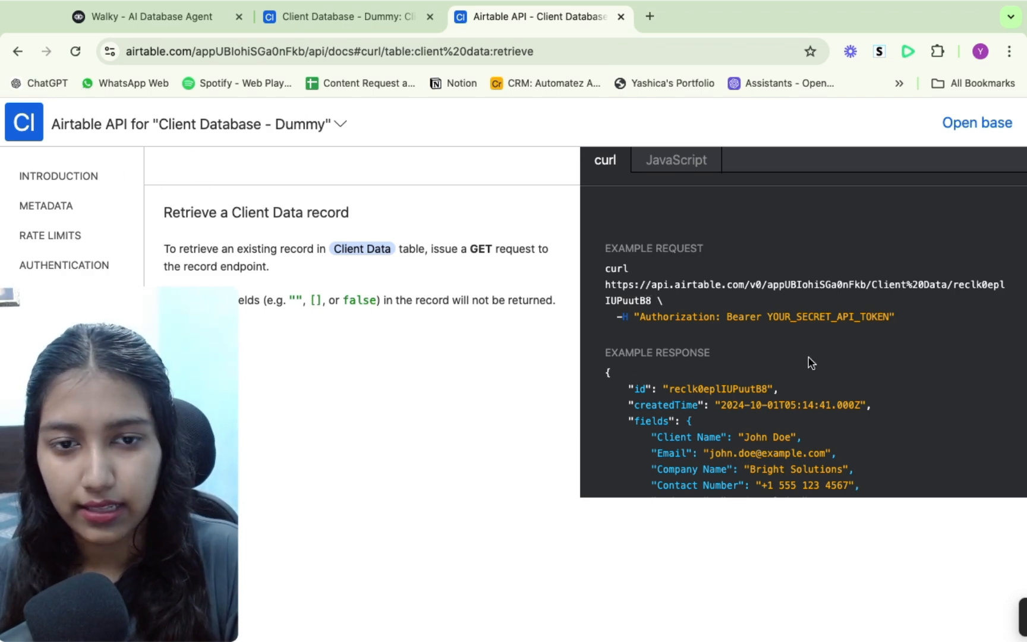
scroll(811, 363, down, 5)
scroll(811, 362, up, 4)
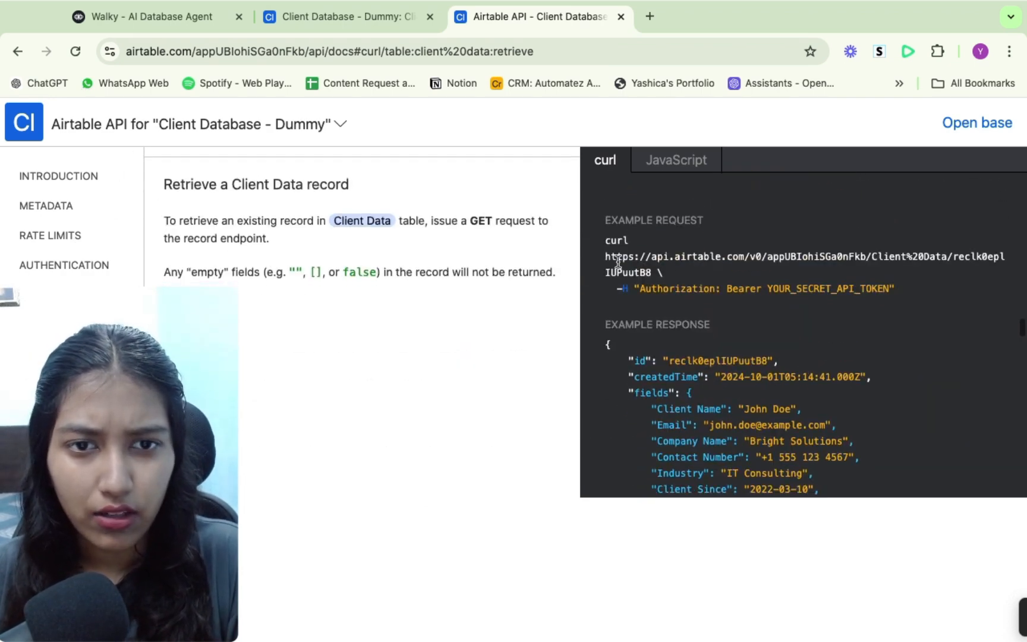
drag(605, 256, 950, 252)
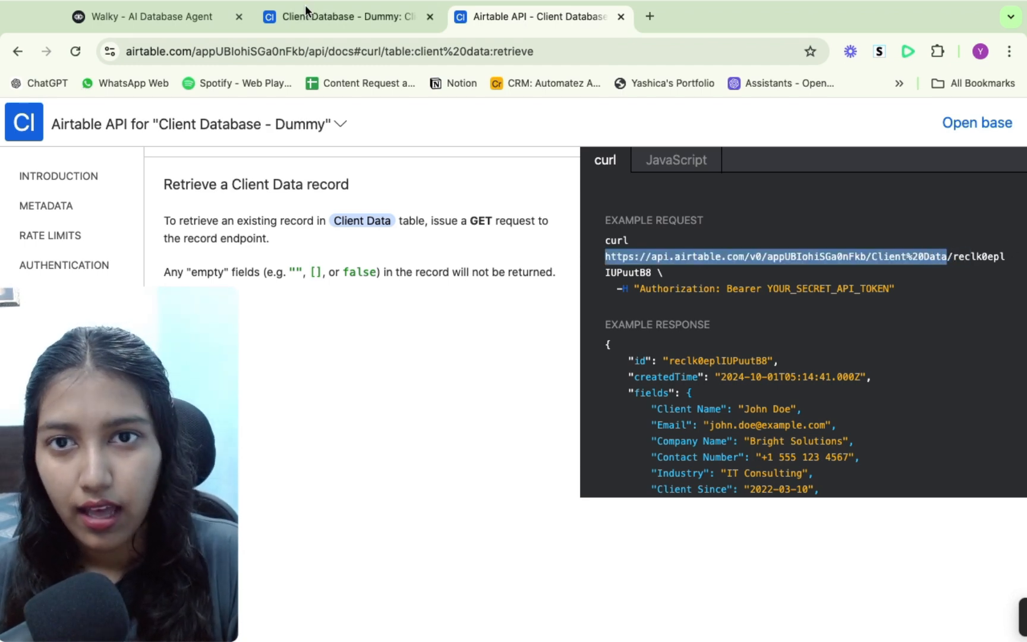
click(950, 256)
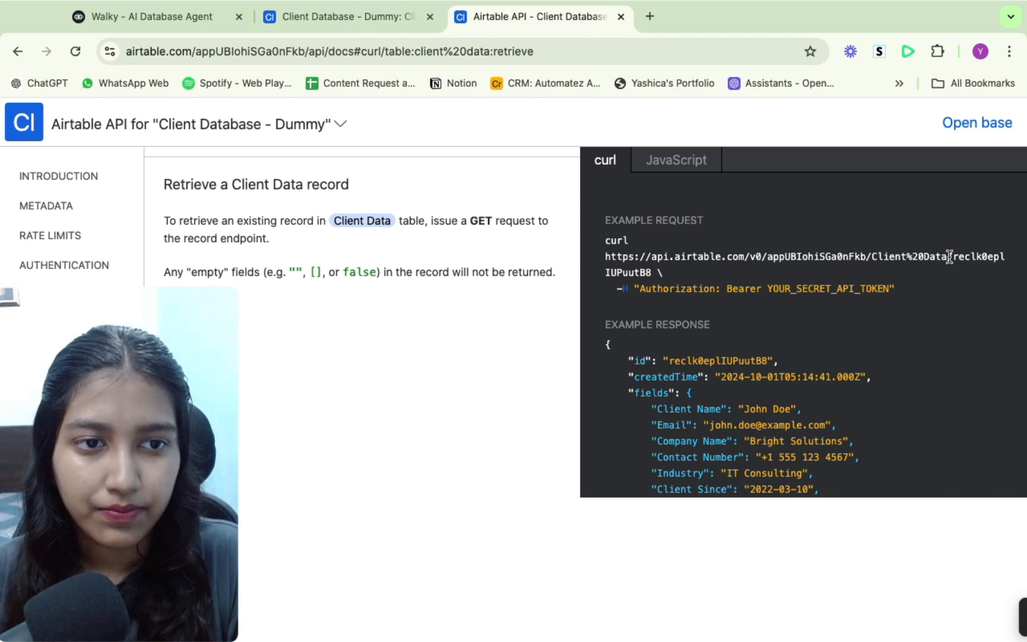
- Select the table endpoint portion of the example request URL, up to Client%20Data, and return to the Voiceflow canvas
drag(949, 256, 605, 256)
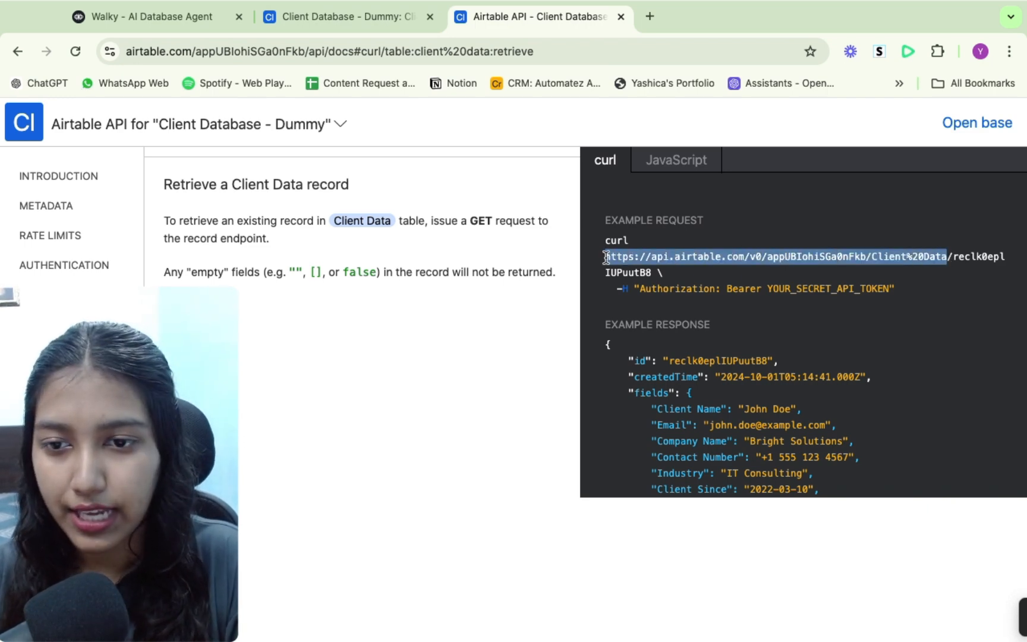
click(930, 258)
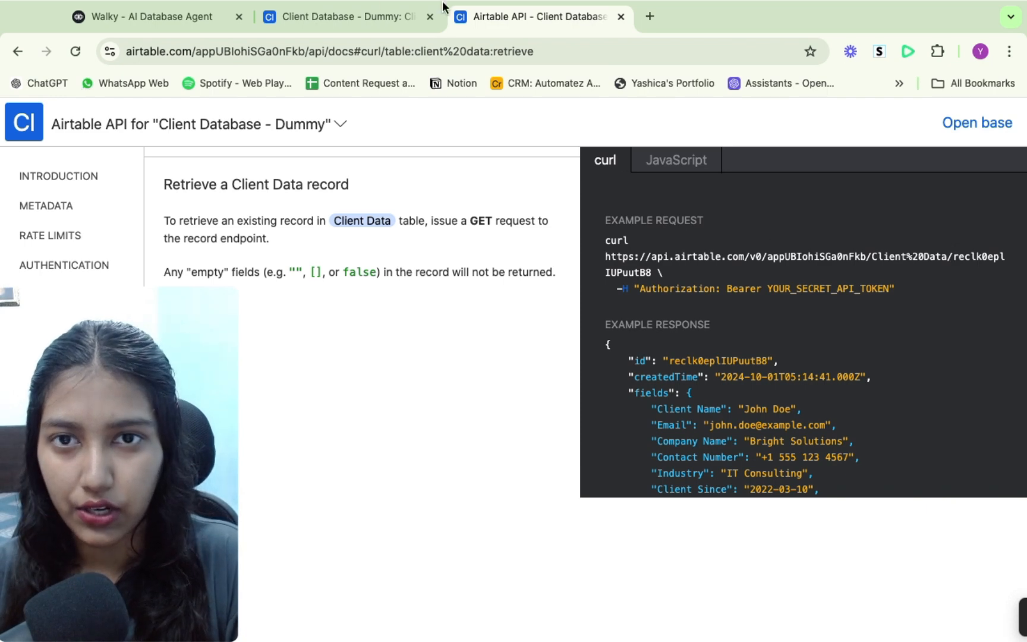
click(343, 18)
click(179, 17)
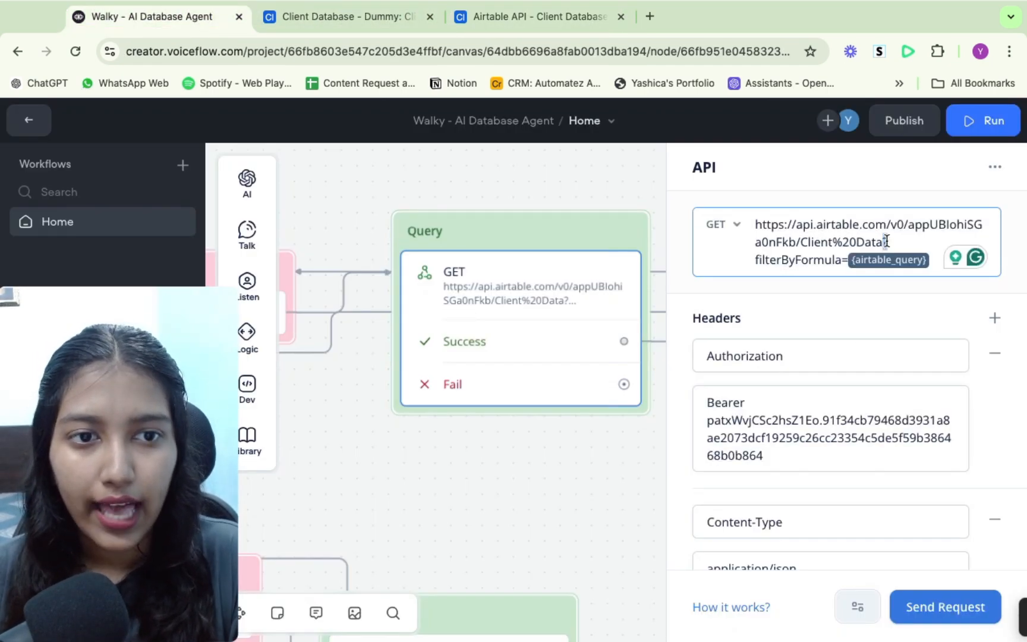
- Highlight the filterByFormula parameter with the airtable_query variable in the Query block's GET URL
drag(883, 242, 892, 242)
drag(753, 259, 930, 254)
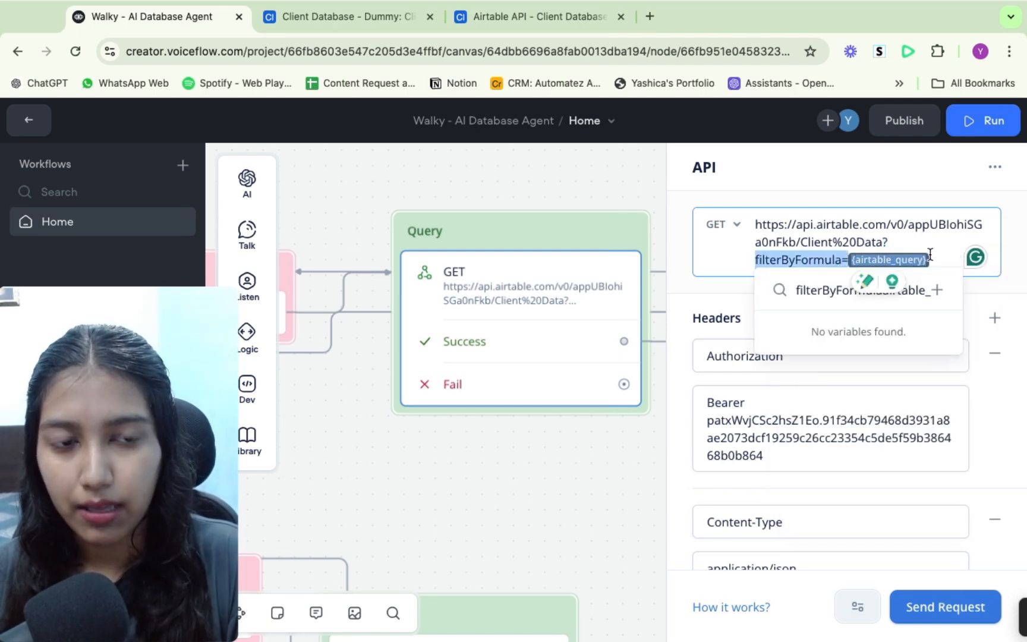
click(904, 234)
- Open the Create Query block's Airtable Filter step and review how its output is applied to airtable_query
scroll(498, 487, left, 3)
scroll(498, 486, down, 1)
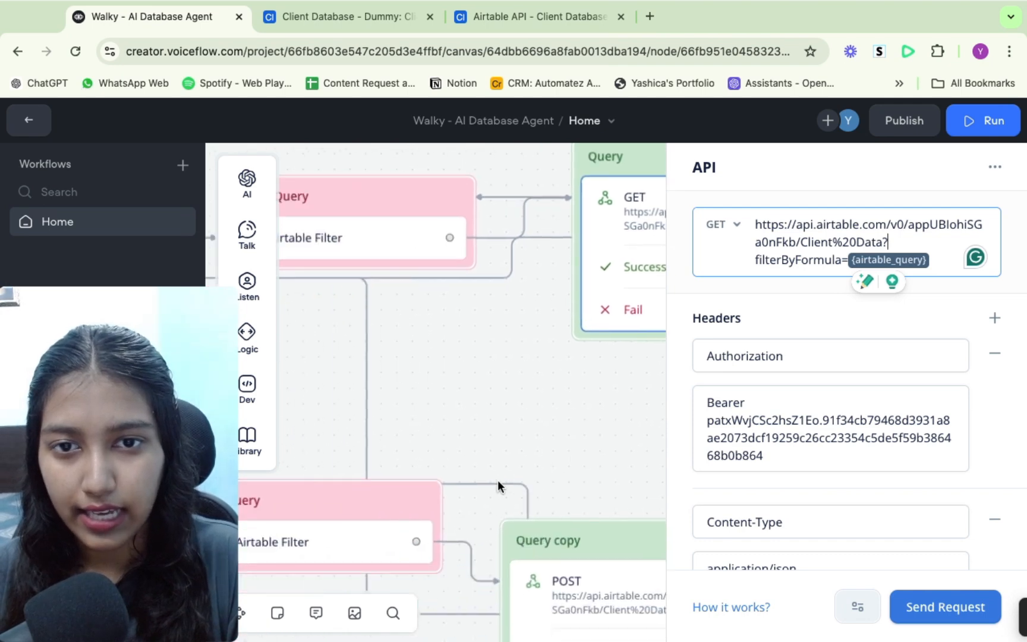
scroll(498, 480, left, 3)
scroll(498, 480, up, 2)
click(450, 294)
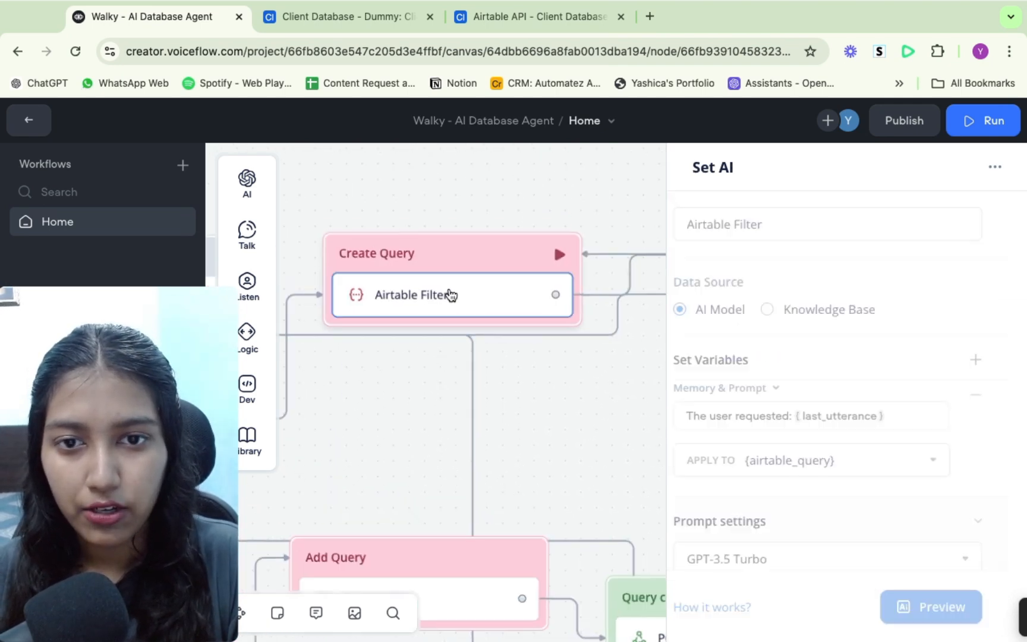
scroll(844, 397, down, 5)
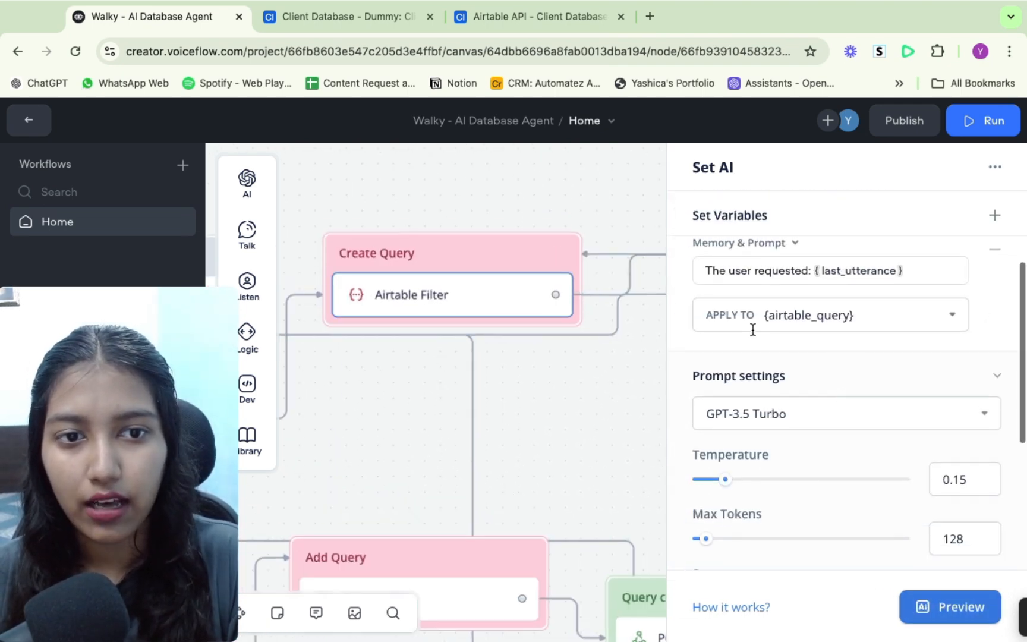
click(740, 320)
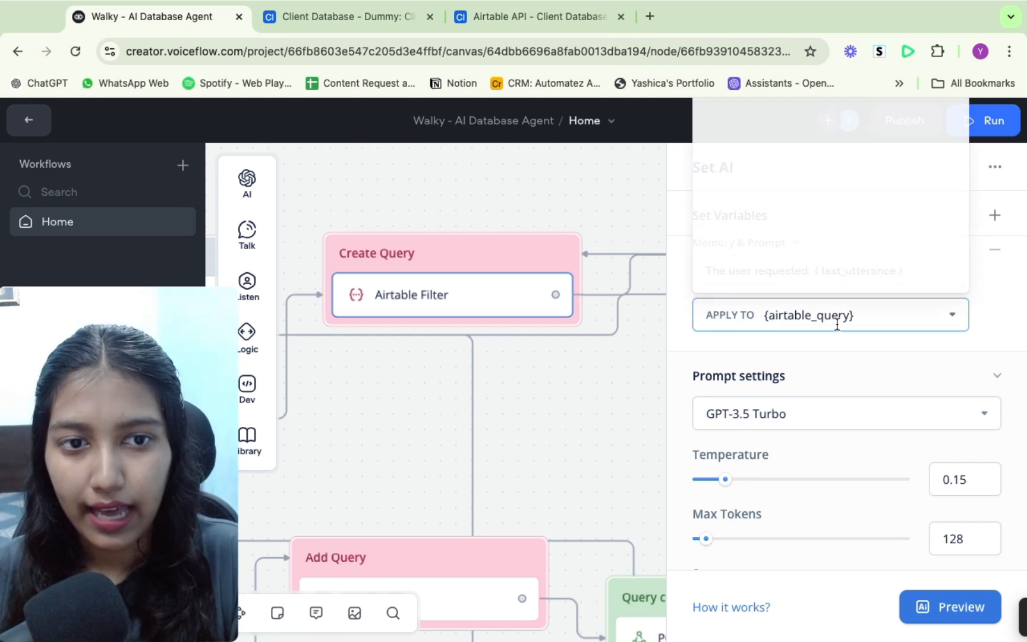
click(790, 351)
- Reopen the Query block's GET request and inspect the airtable_query variable in its URL
scroll(549, 388, right, 3)
scroll(549, 389, down, 5)
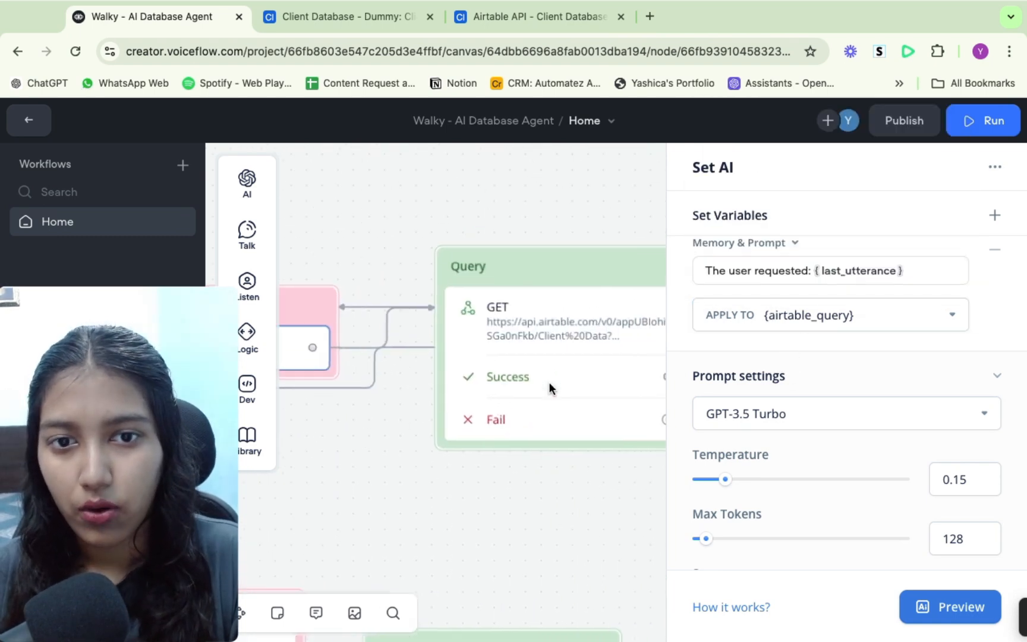
click(561, 356)
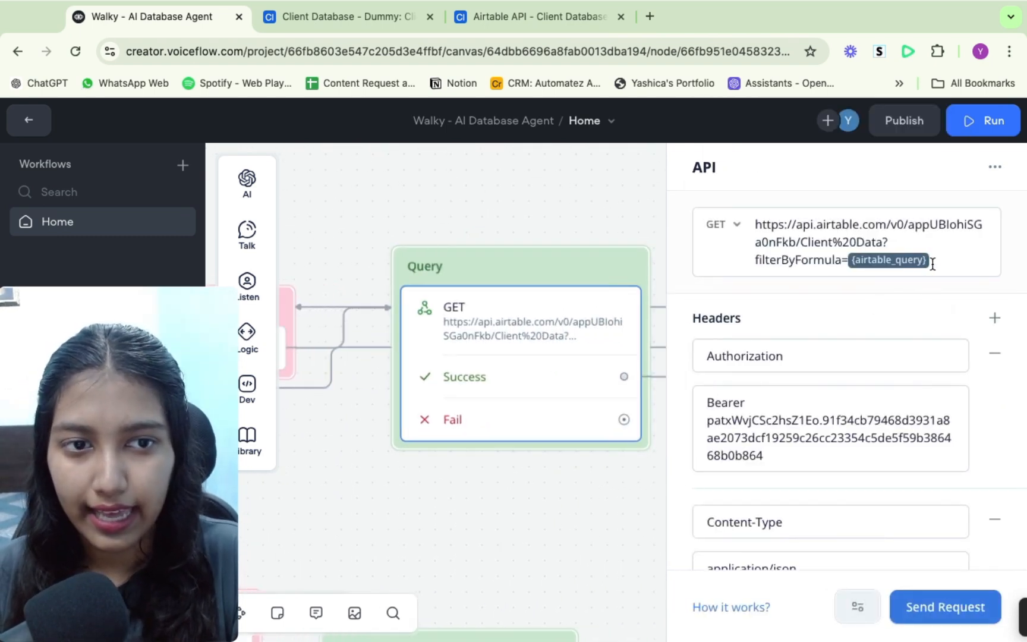
click(931, 262)
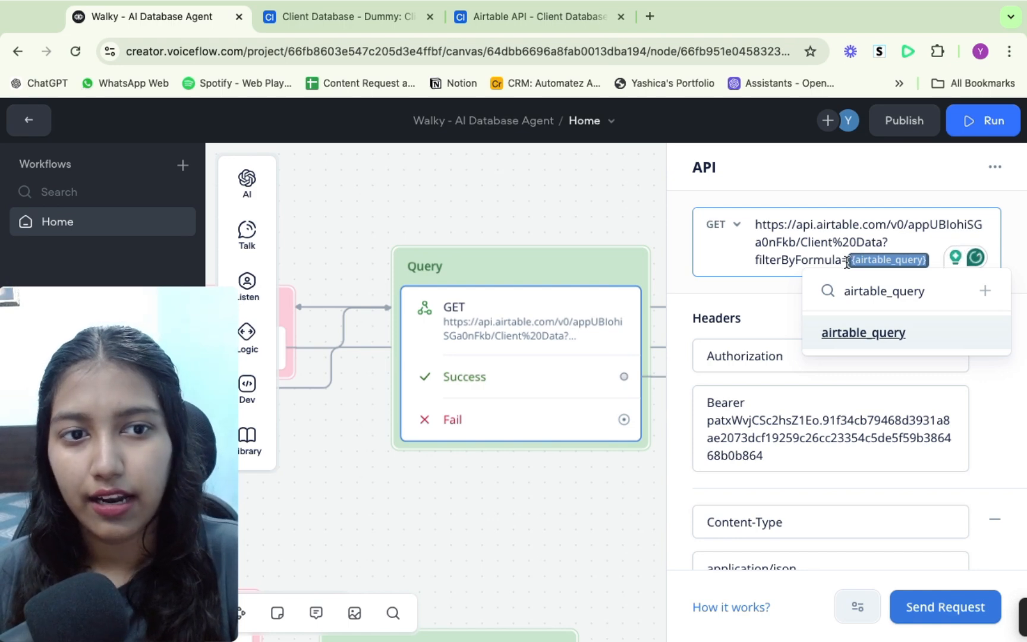
click(771, 302)
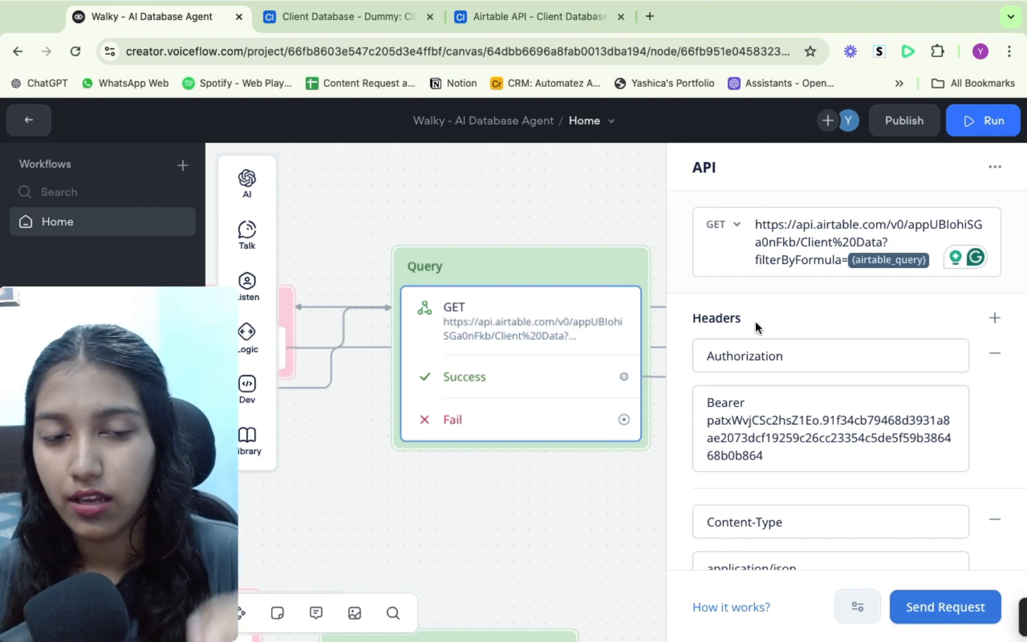
- Review the Authorization header and highlight the bearer token value in the Query request's headers
scroll(755, 321, down, 1)
click(802, 294)
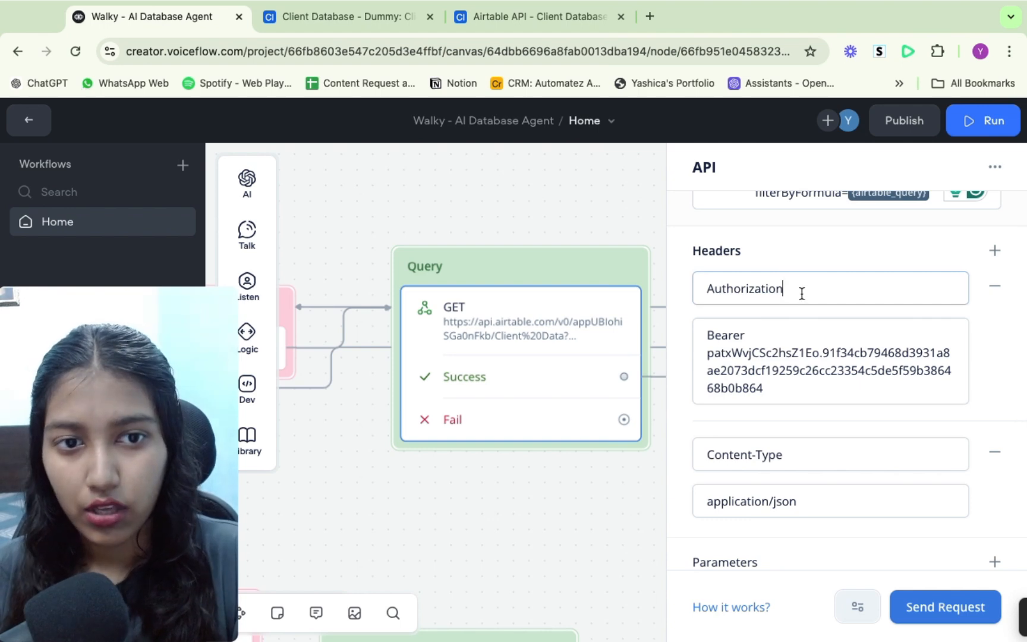
drag(802, 294, 693, 293)
click(821, 250)
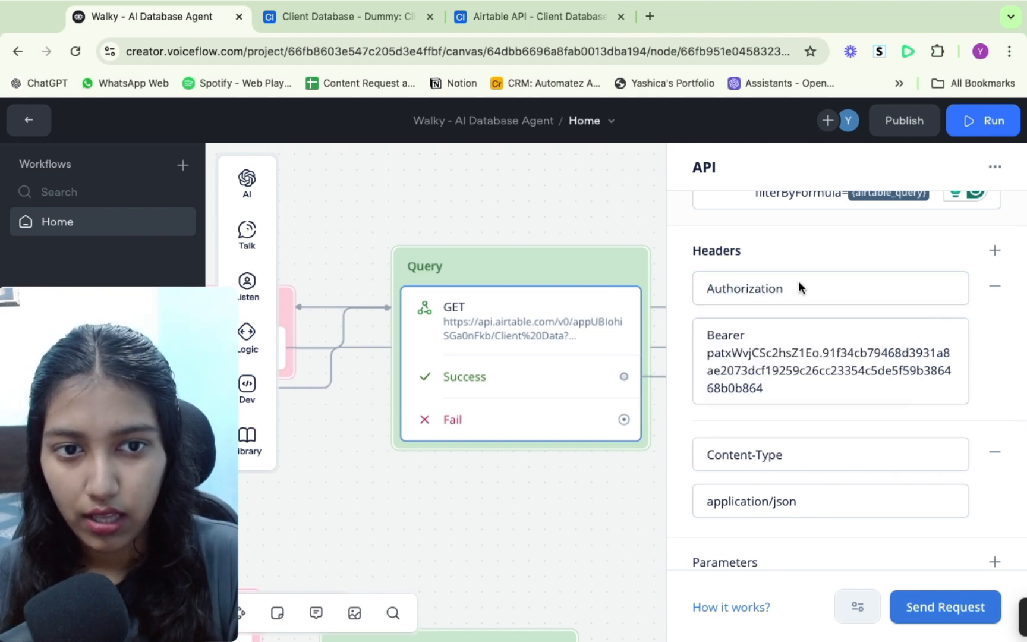
click(751, 337)
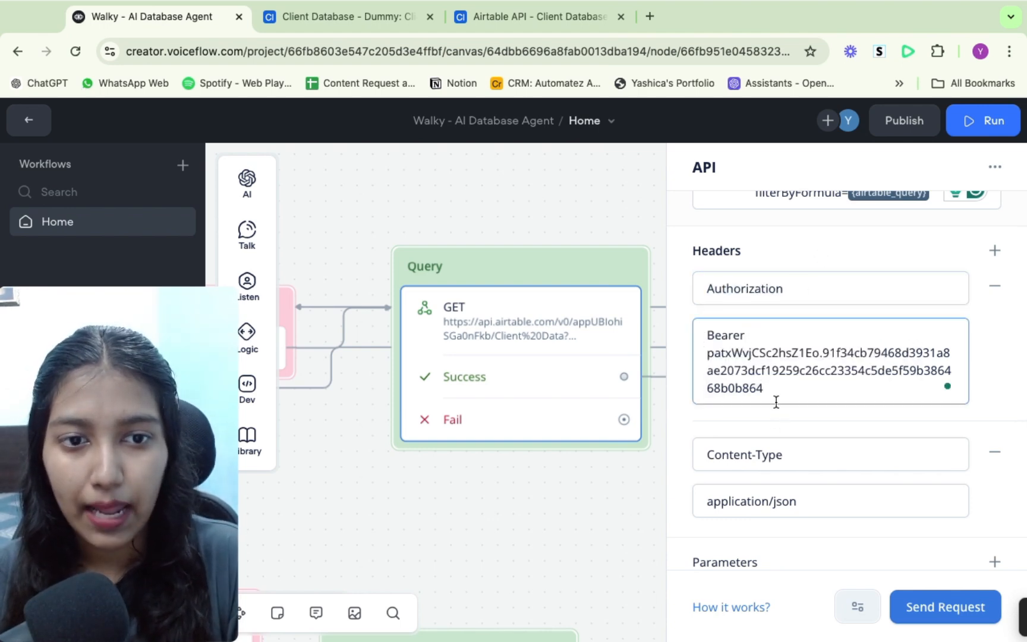
drag(764, 387, 704, 352)
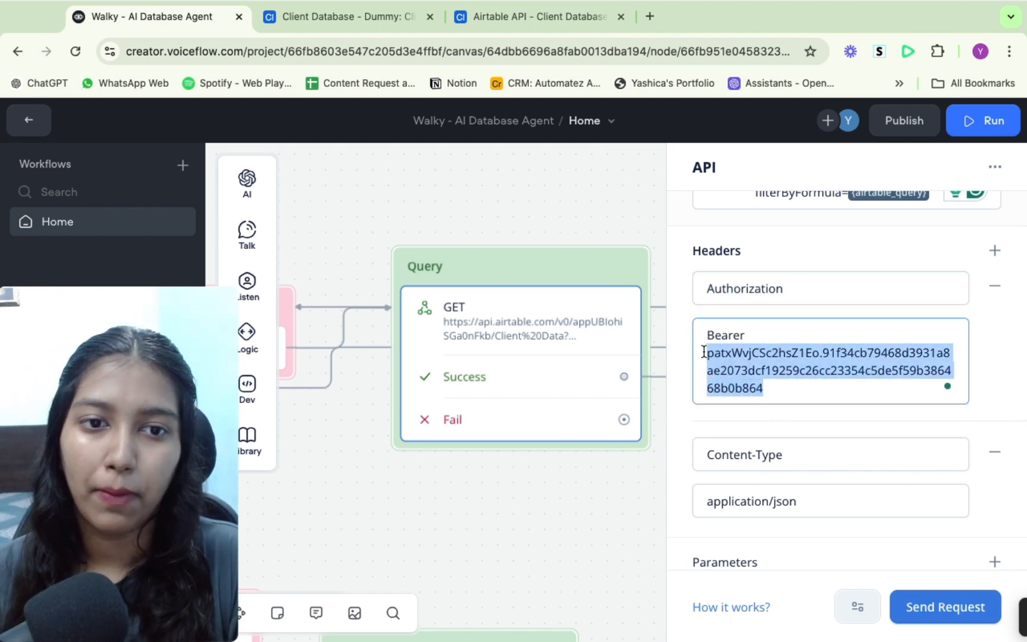
click(750, 339)
click(720, 337)
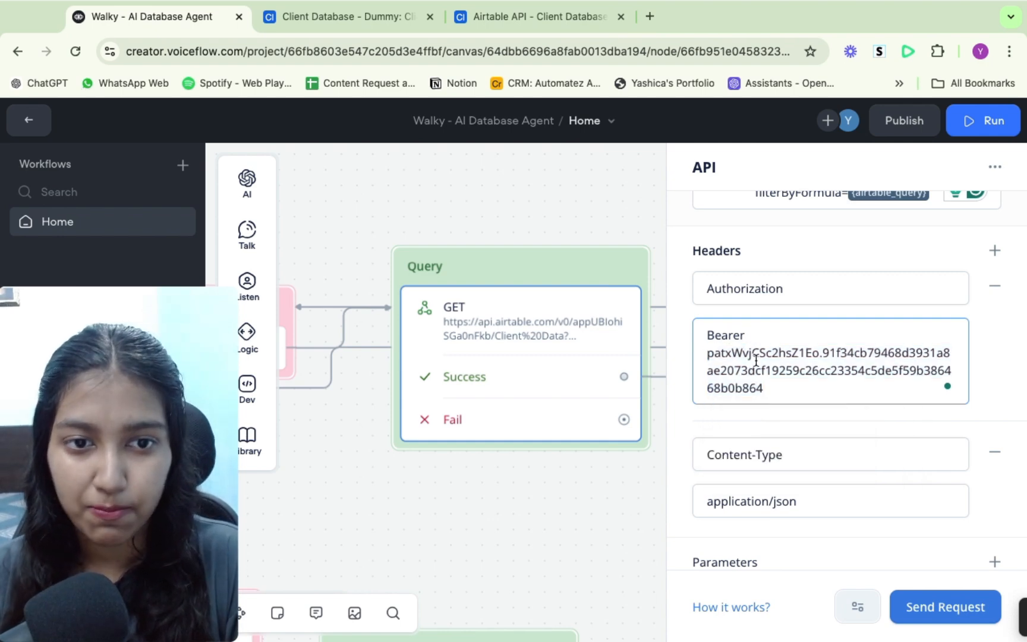
scroll(755, 372, down, 3)
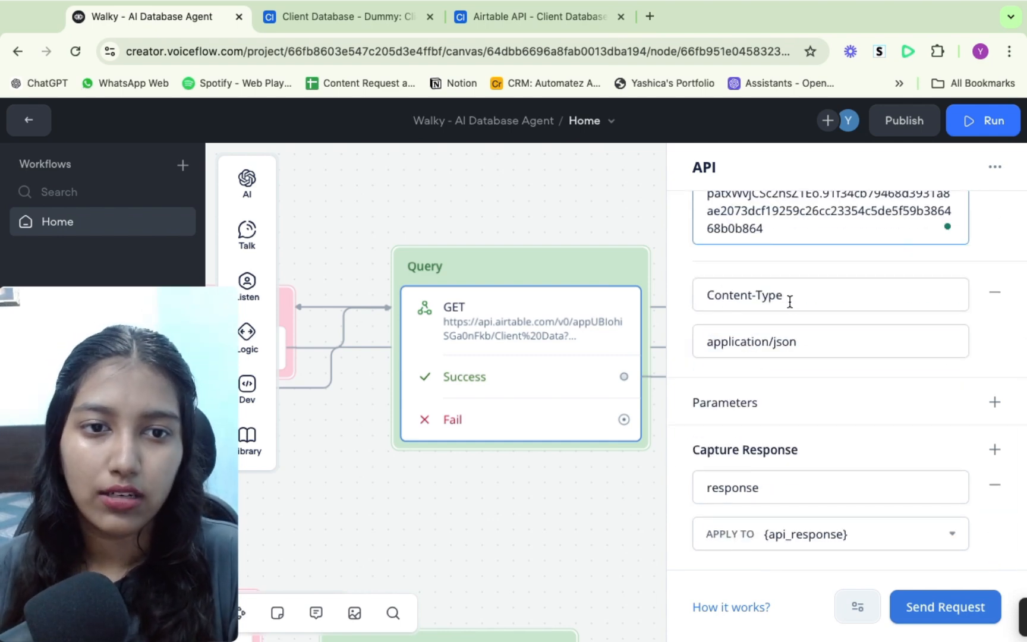
- Highlight the Authorization header in the documentation's example request and return to the Query block
click(529, 16)
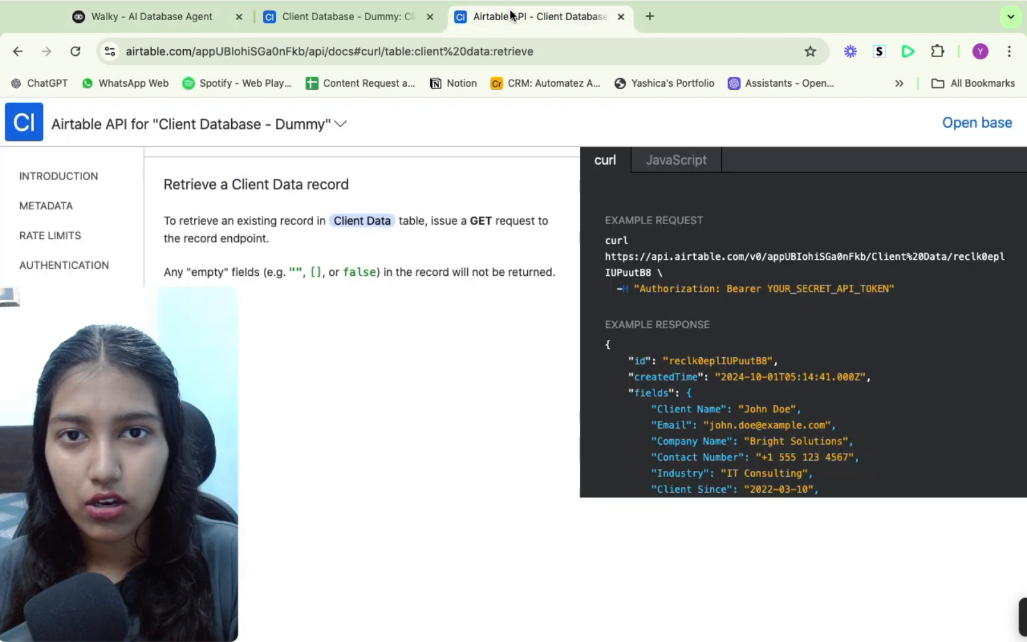
scroll(772, 312, down, 1)
double_click(654, 258)
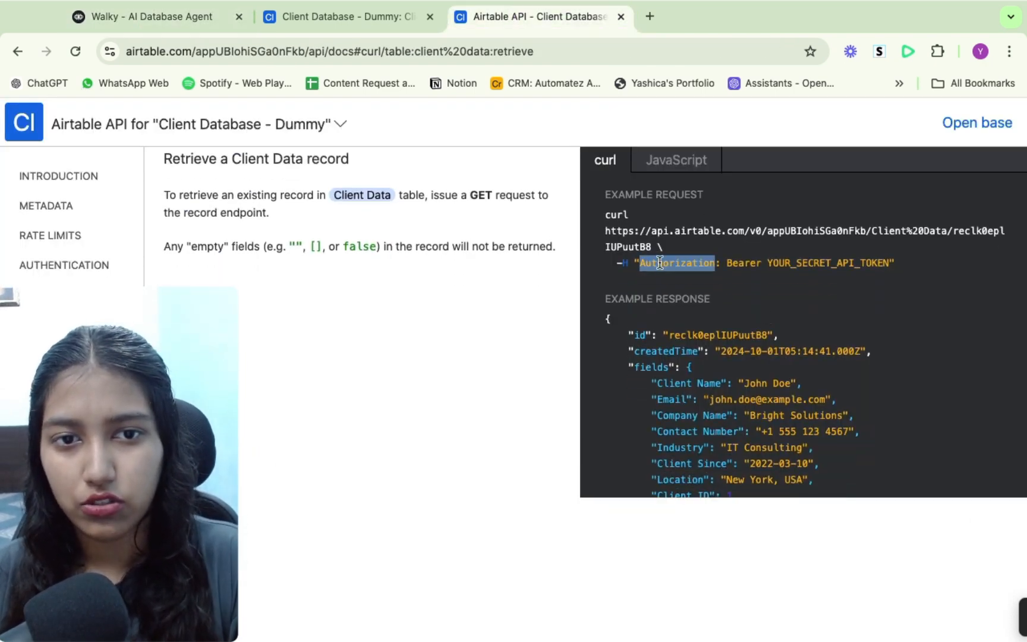
click(191, 14)
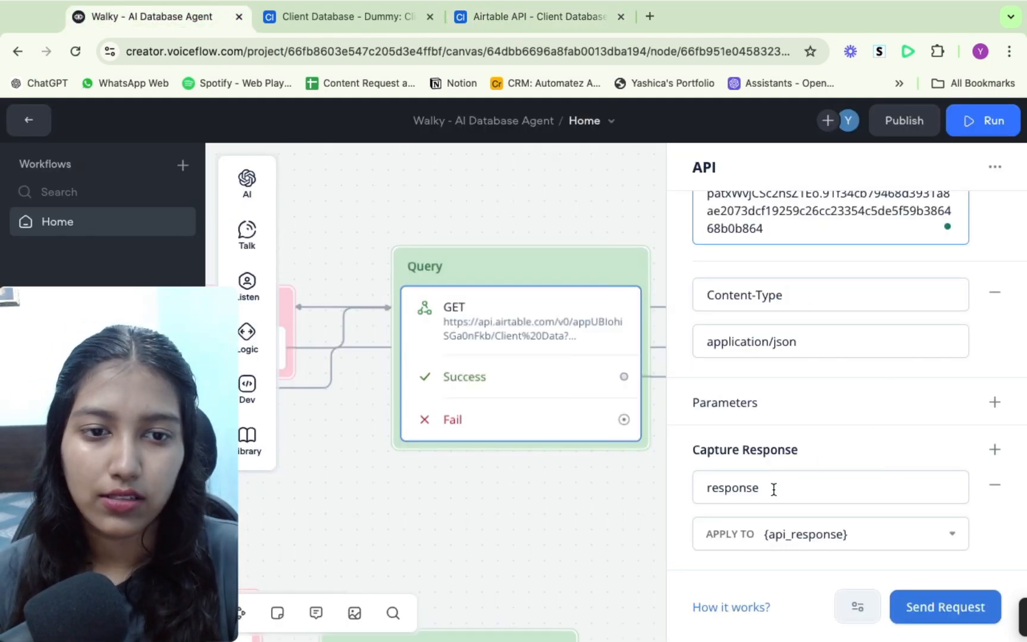
- Inspect the Capture Response mapping of response to the api_response variable, then close the panel
drag(773, 486, 702, 487)
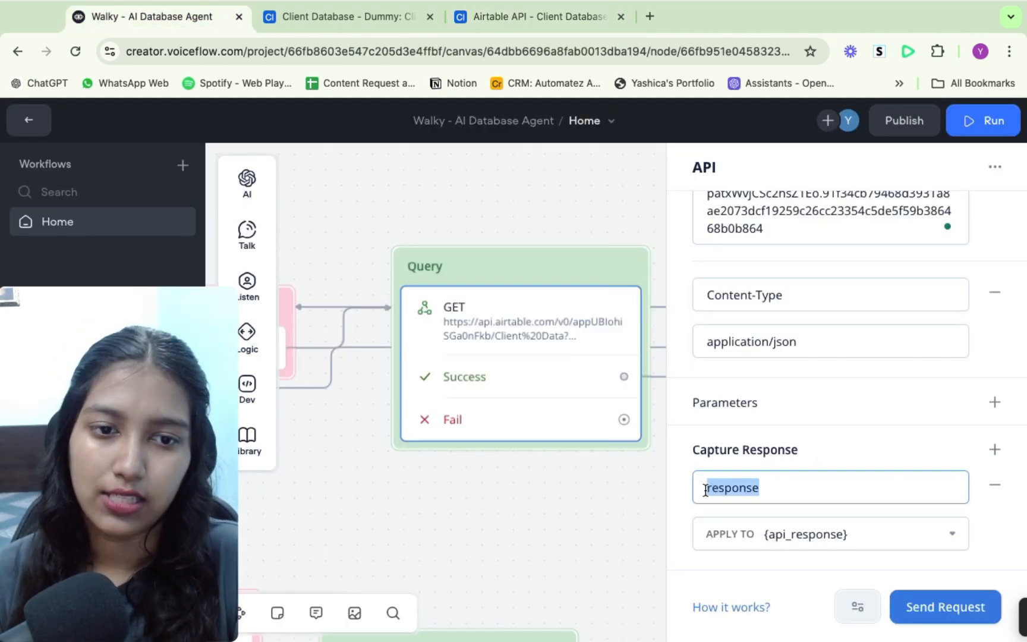
click(790, 534)
click(776, 550)
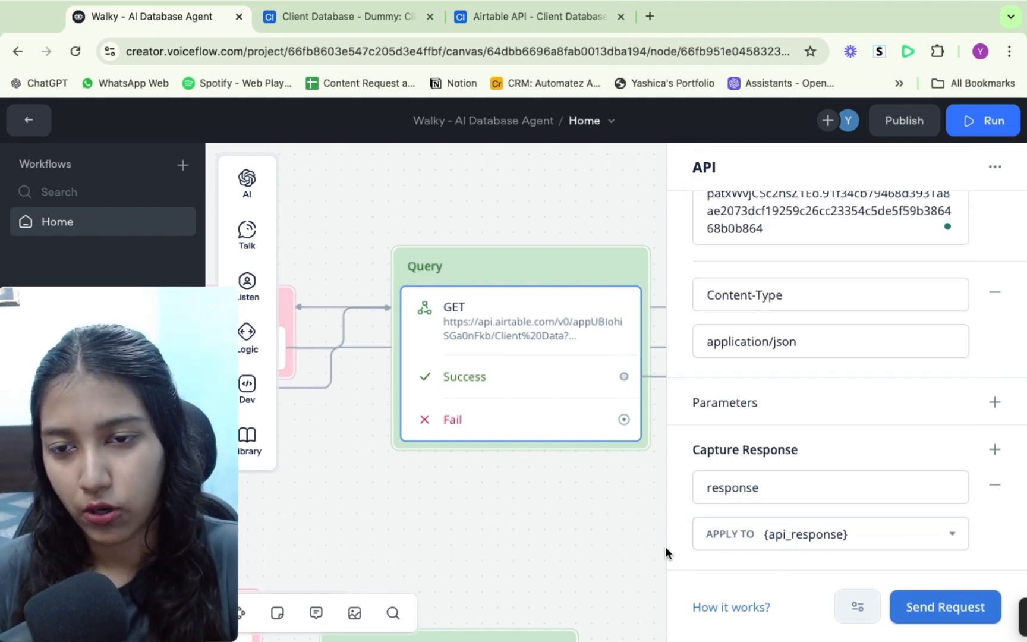
click(568, 528)
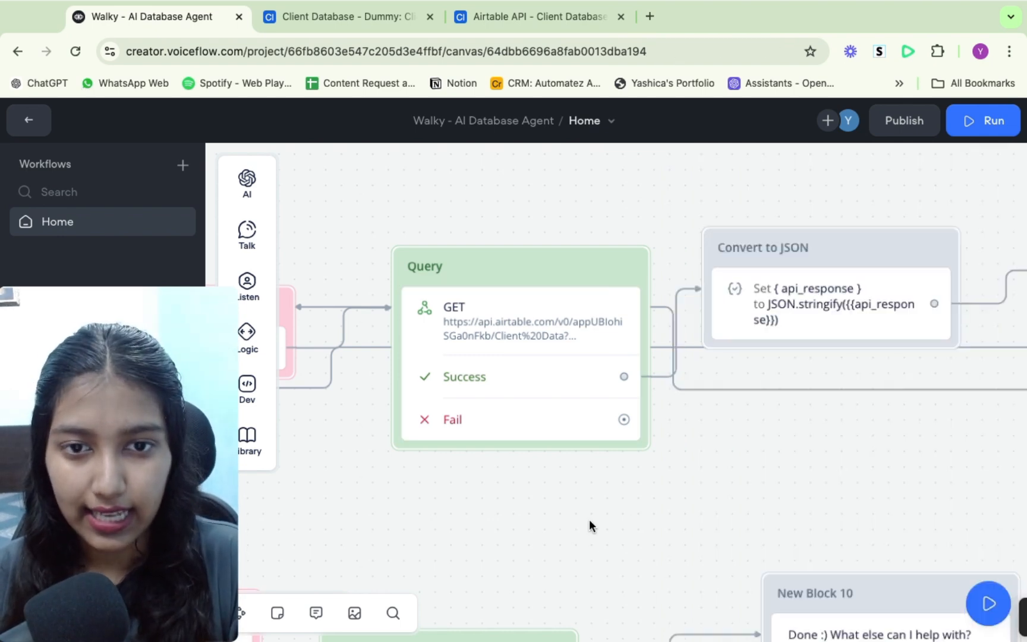
- Review the Create Query step's system prompt listing the available field names
scroll(590, 519, left, 10)
scroll(589, 519, left, 5)
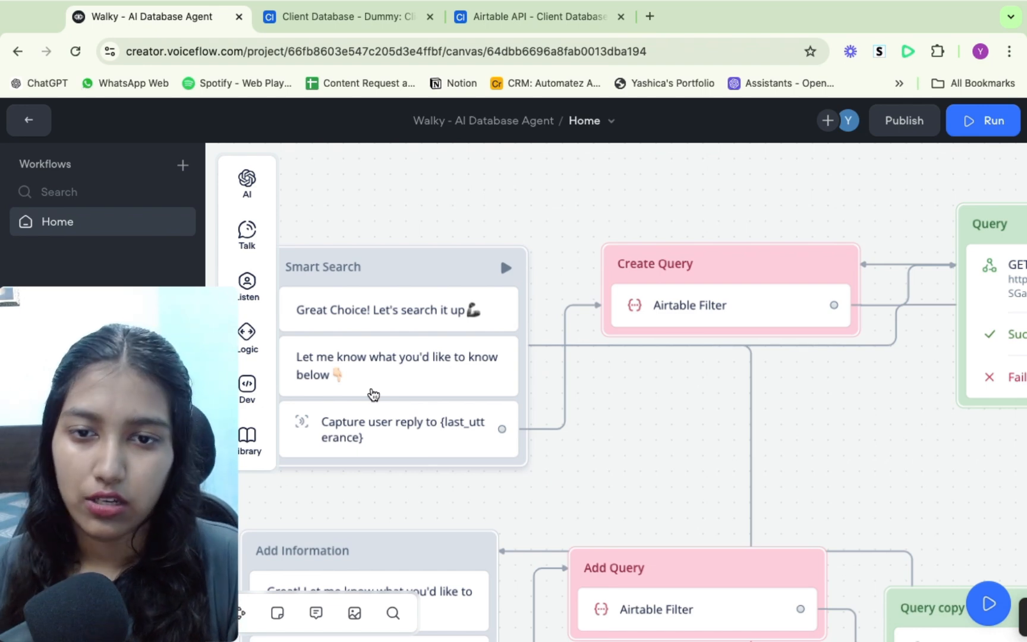
click(682, 306)
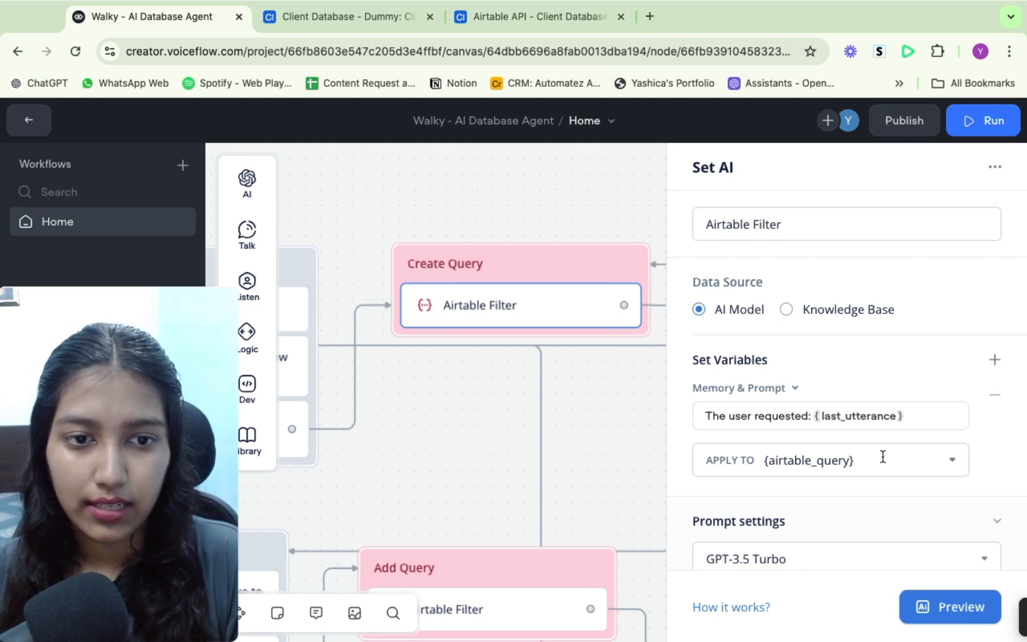
scroll(883, 456, down, 5)
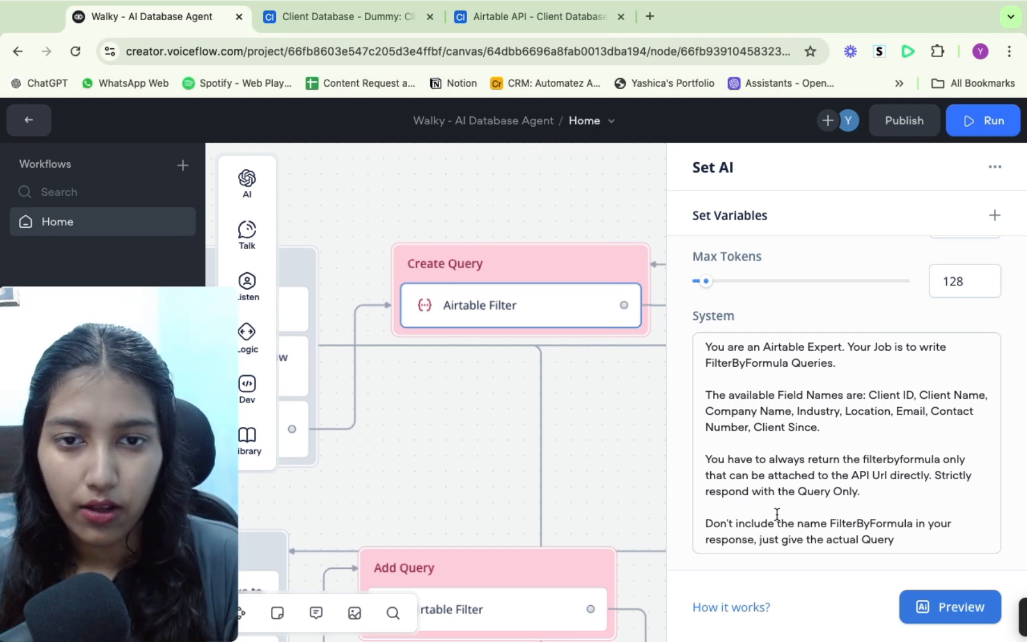
- Open the Convert to JSON block to review its api_response JSON.stringify assignment
click(614, 475)
scroll(722, 418, right, 5)
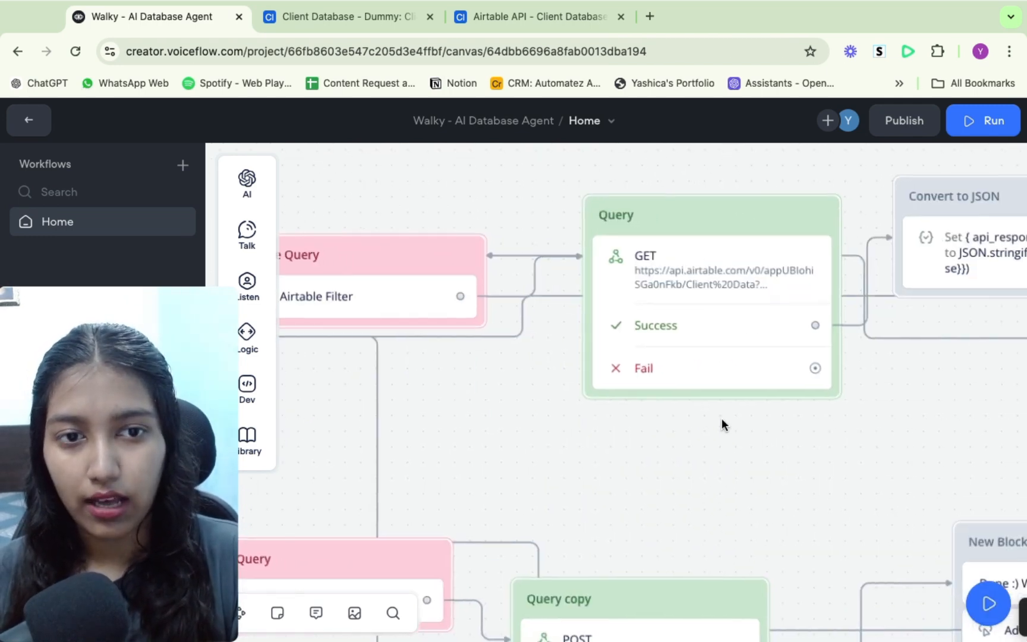
click(707, 290)
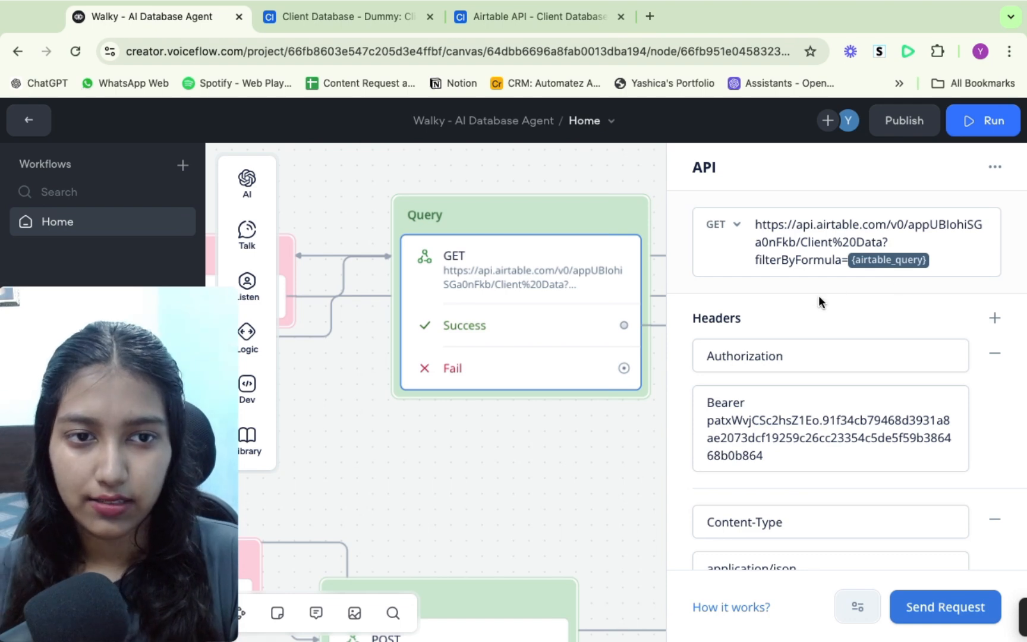
click(512, 432)
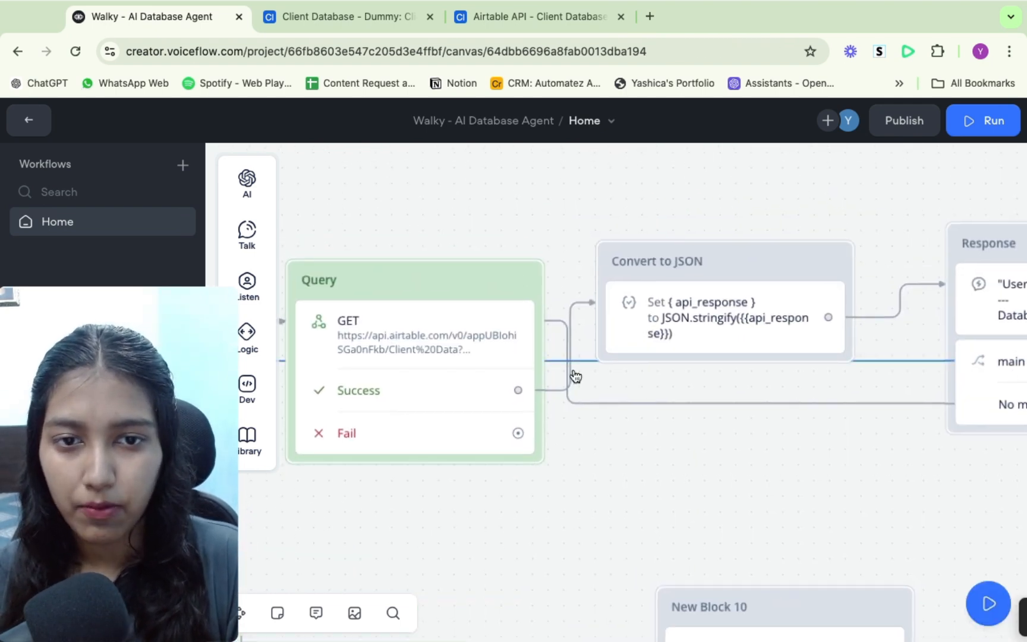
click(628, 328)
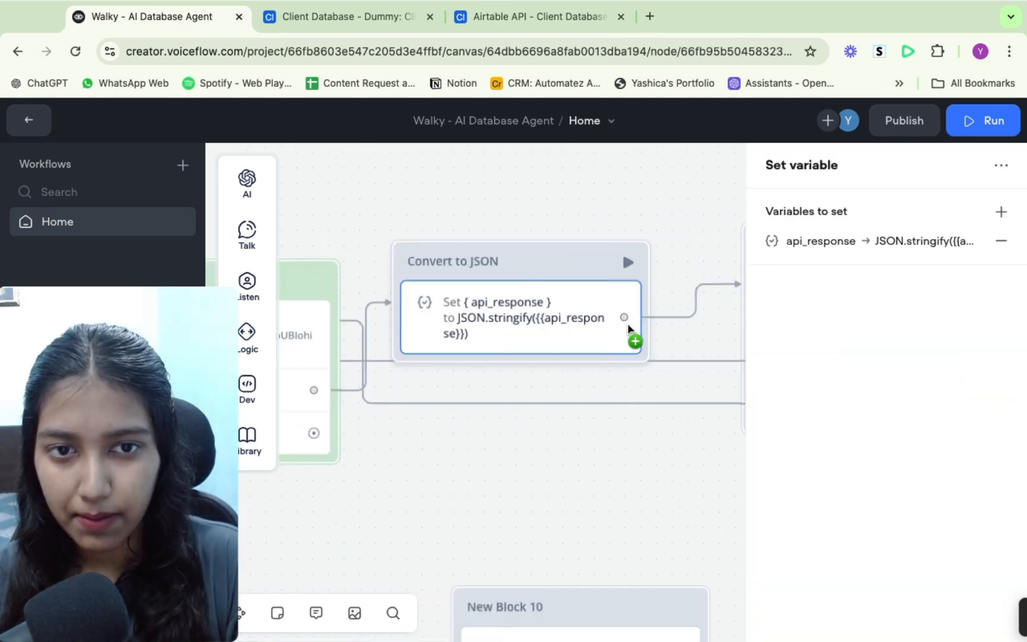
- Add a new Set block below Convert to JSON and choose api_response as its variable
mouse_move(248, 344)
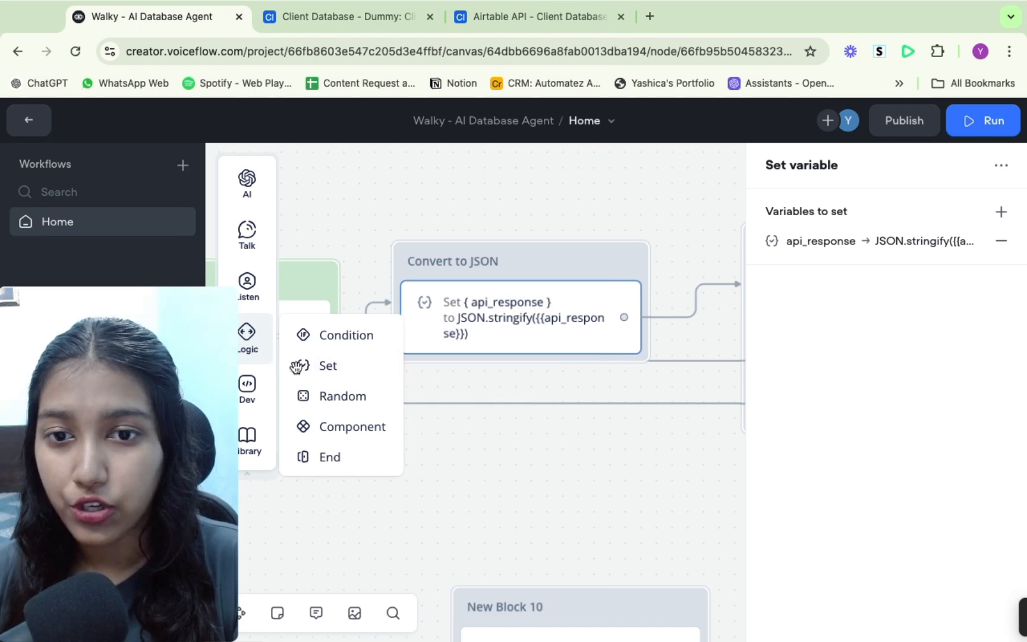
drag(305, 366, 470, 429)
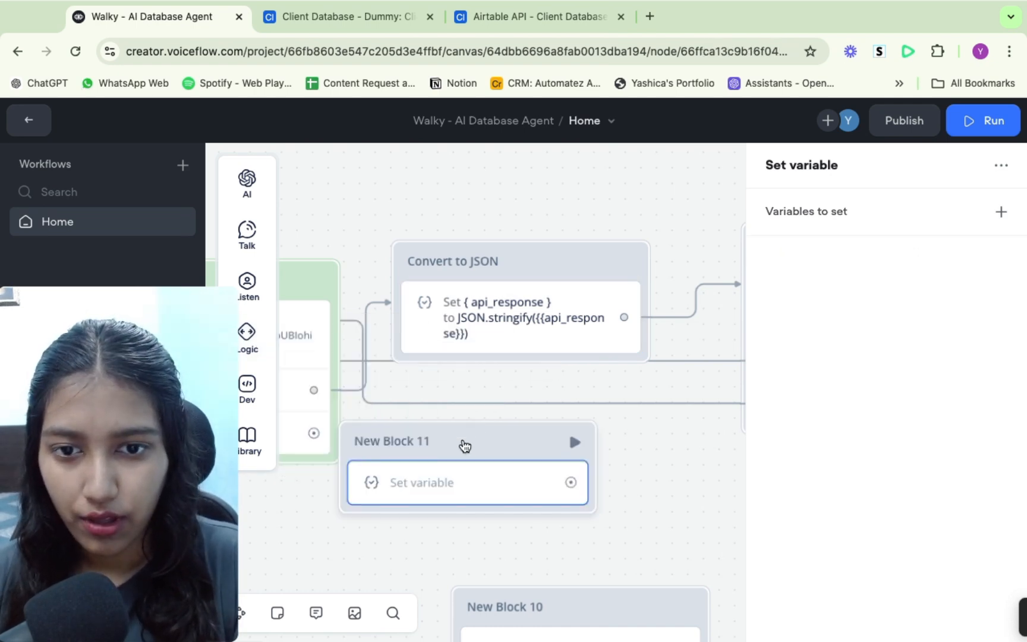
click(1001, 213)
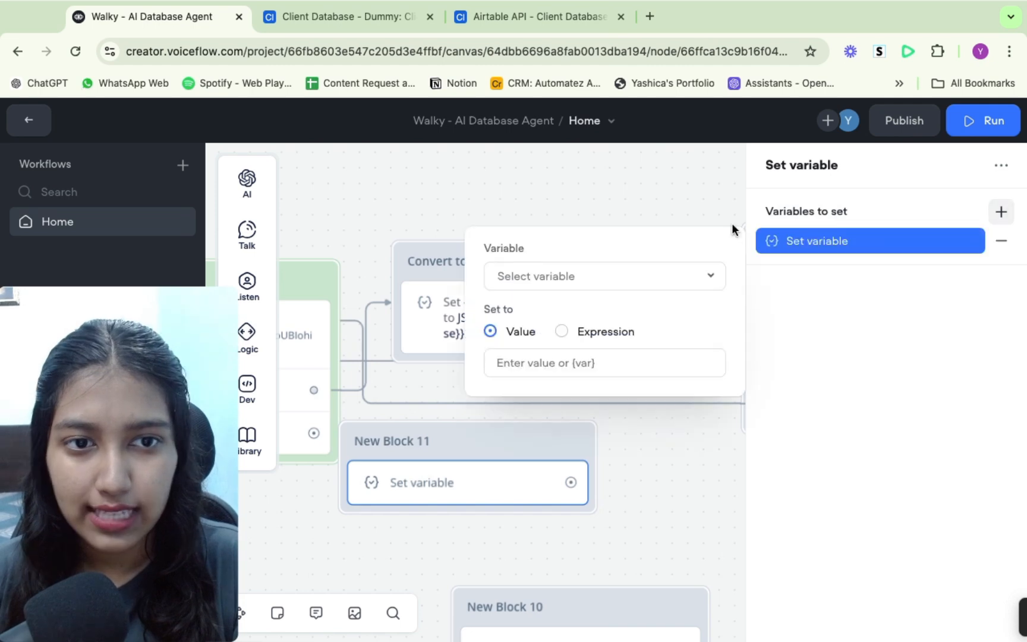
click(585, 277)
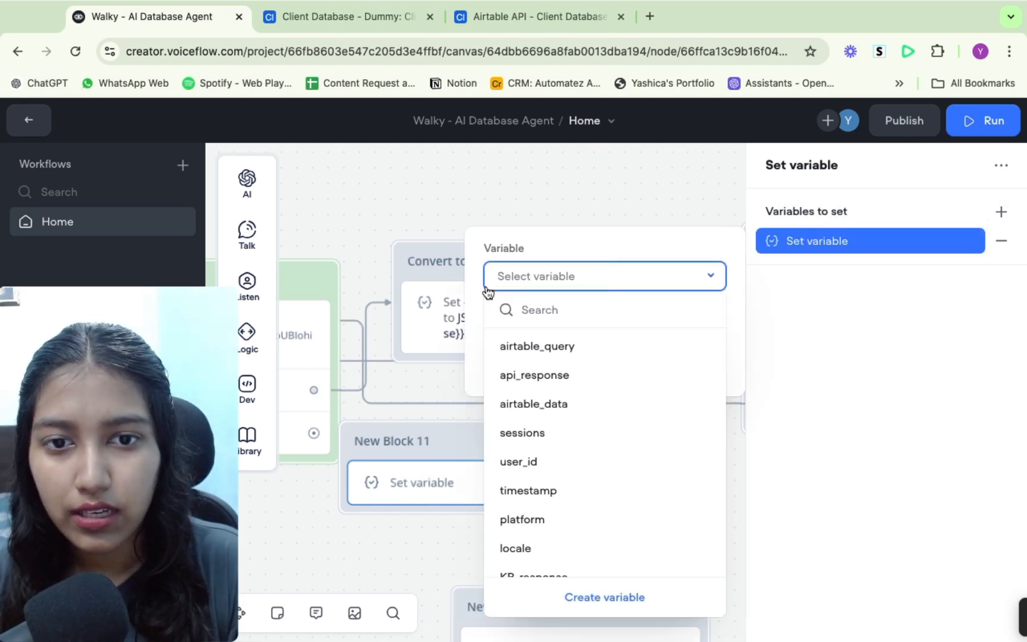
click(583, 370)
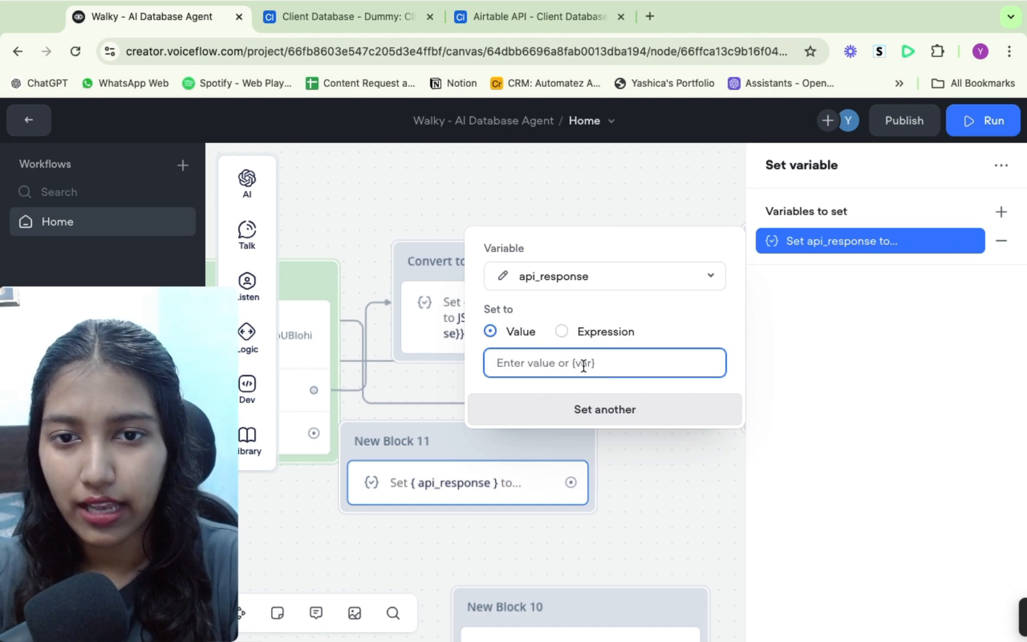
- Set the new block's value to JSON.stringify({api_response}), dismissing the create-variable dialog along the way
text(JSON)
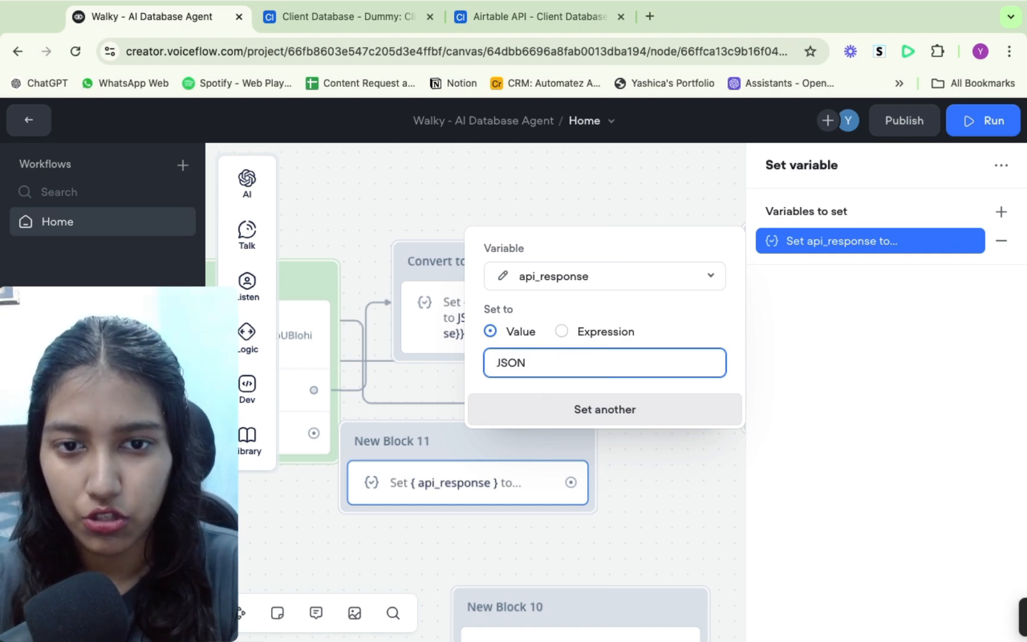
text(.stri)
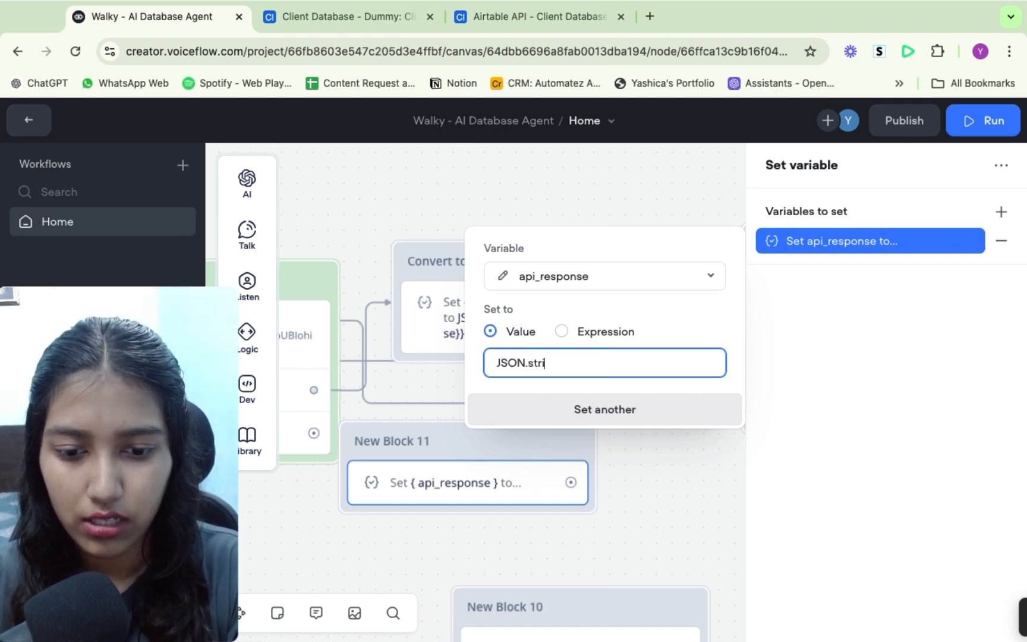
text(ngify)
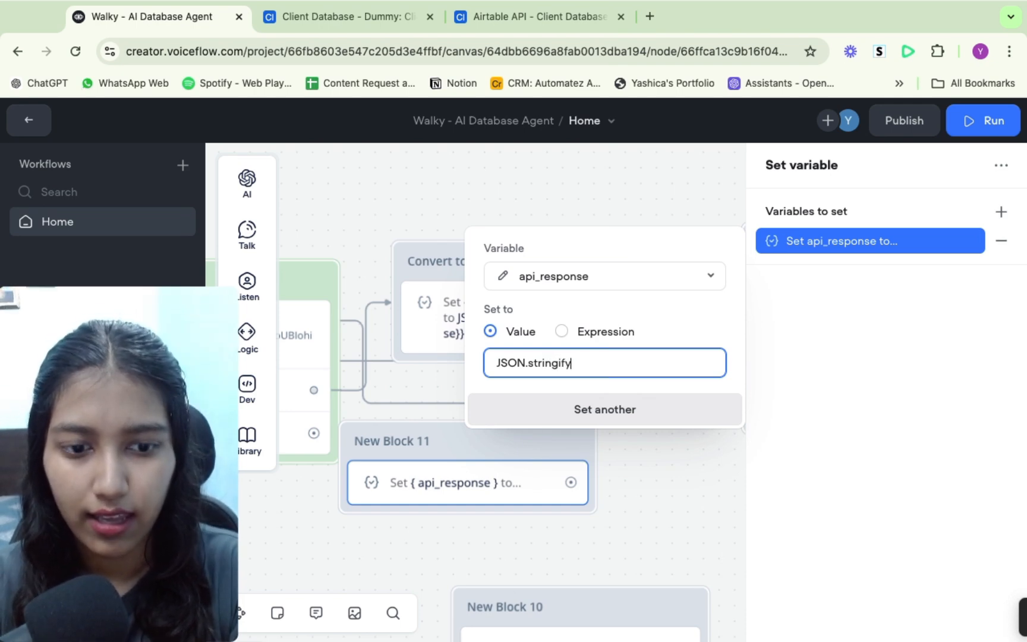
text(()
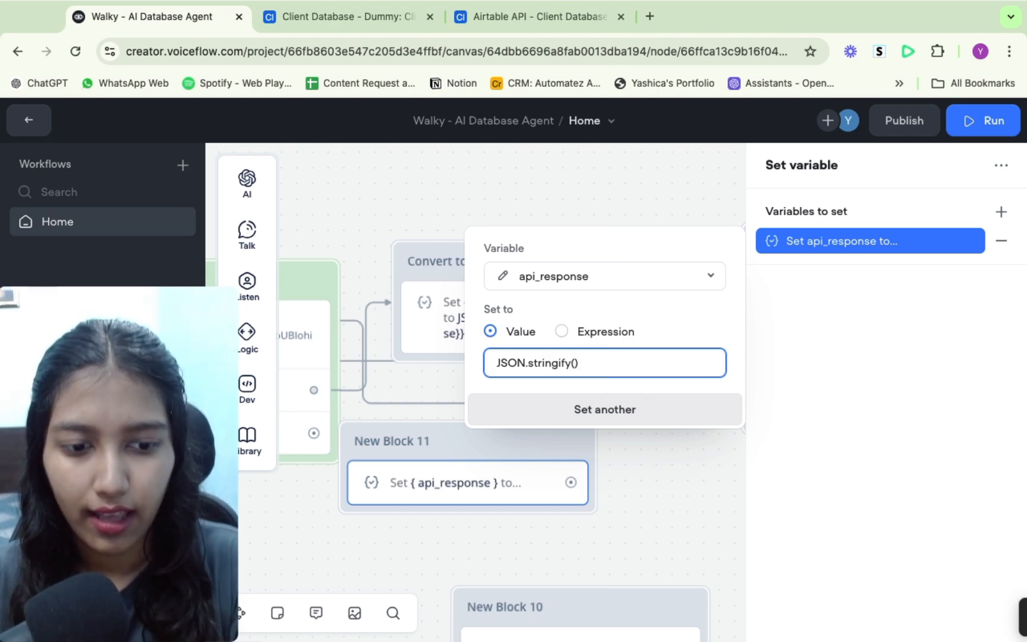
text({)
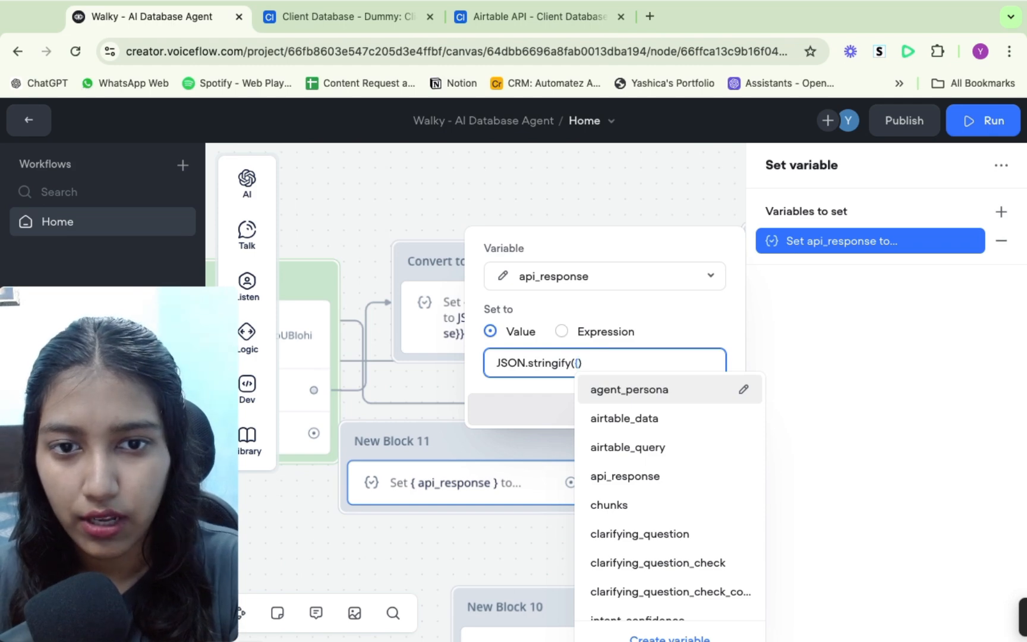
text(api)
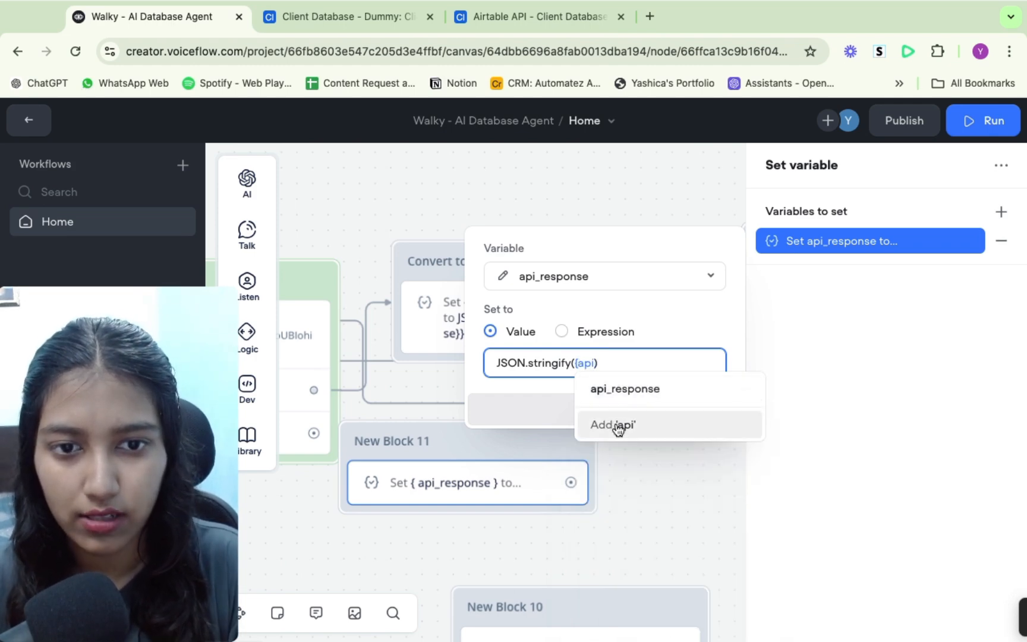
click(618, 432)
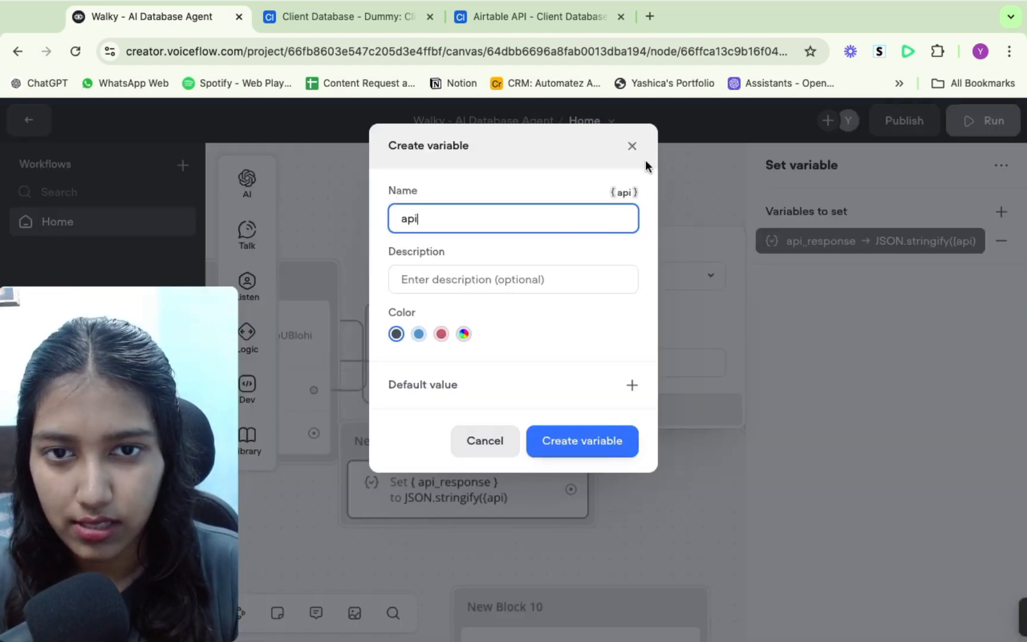
click(632, 146)
click(594, 361)
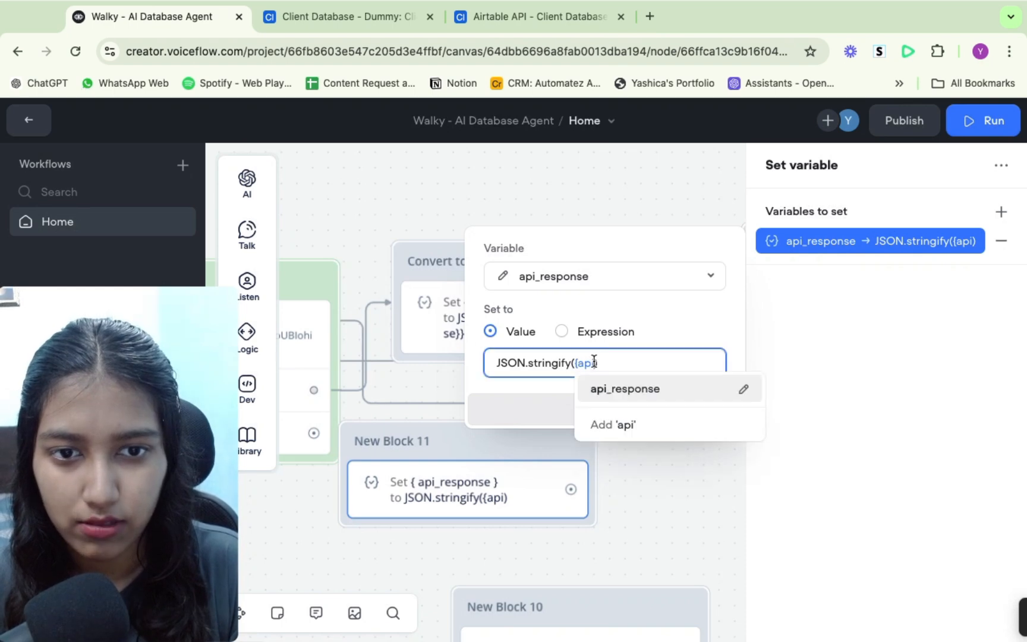
text(res)
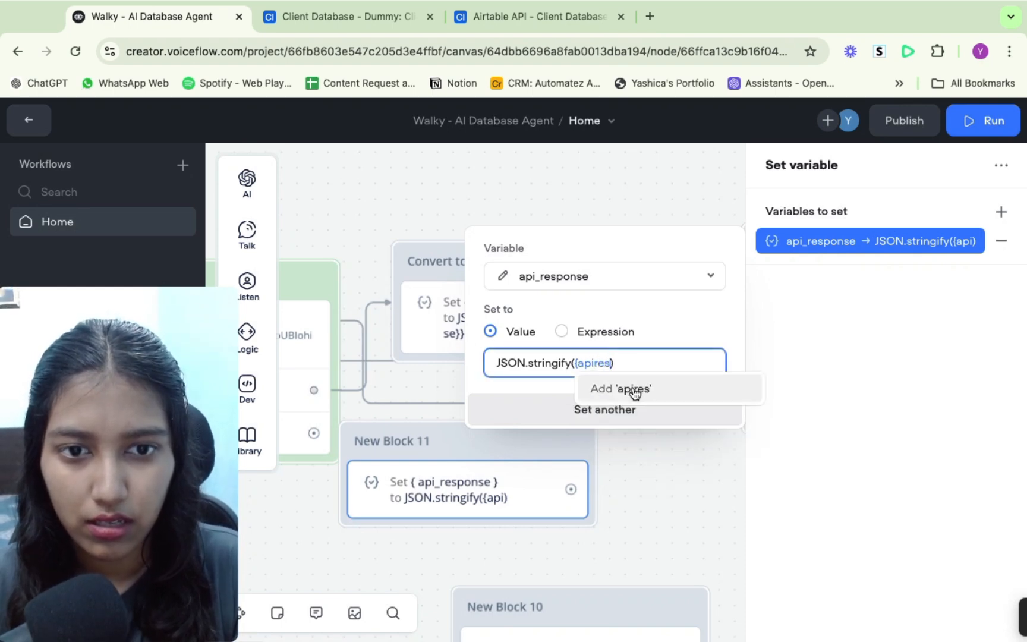
key(BackSpace)
key(BackSpace)
key(BackSpace)
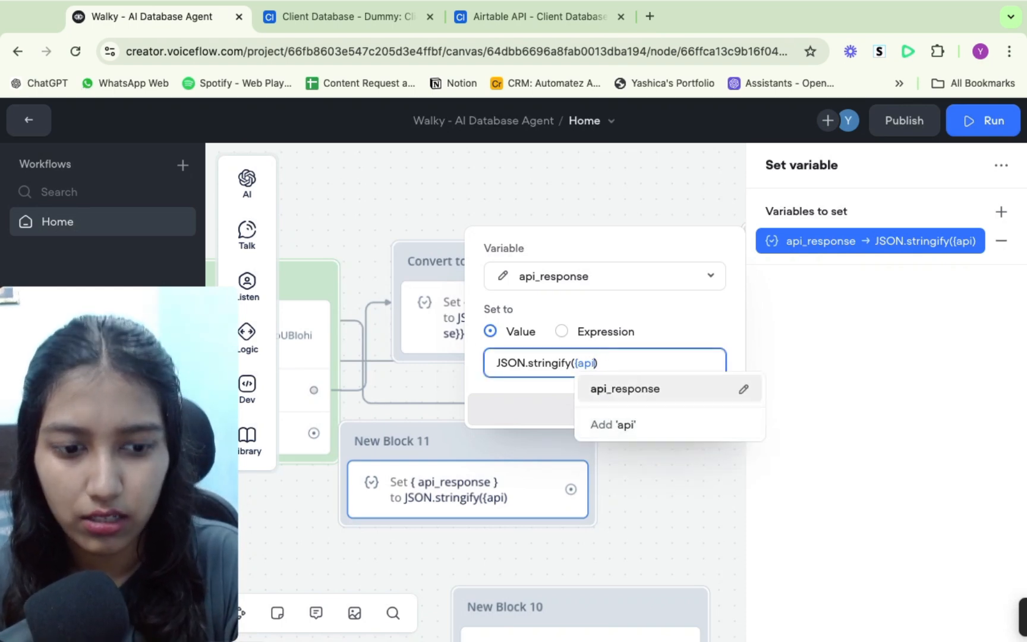
text(_r)
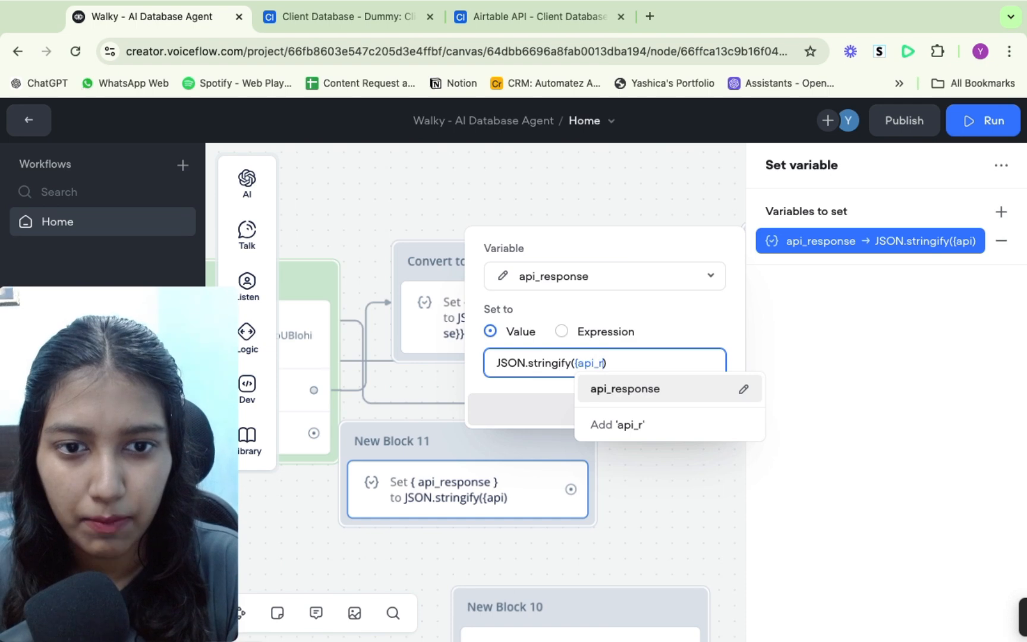
click(640, 390)
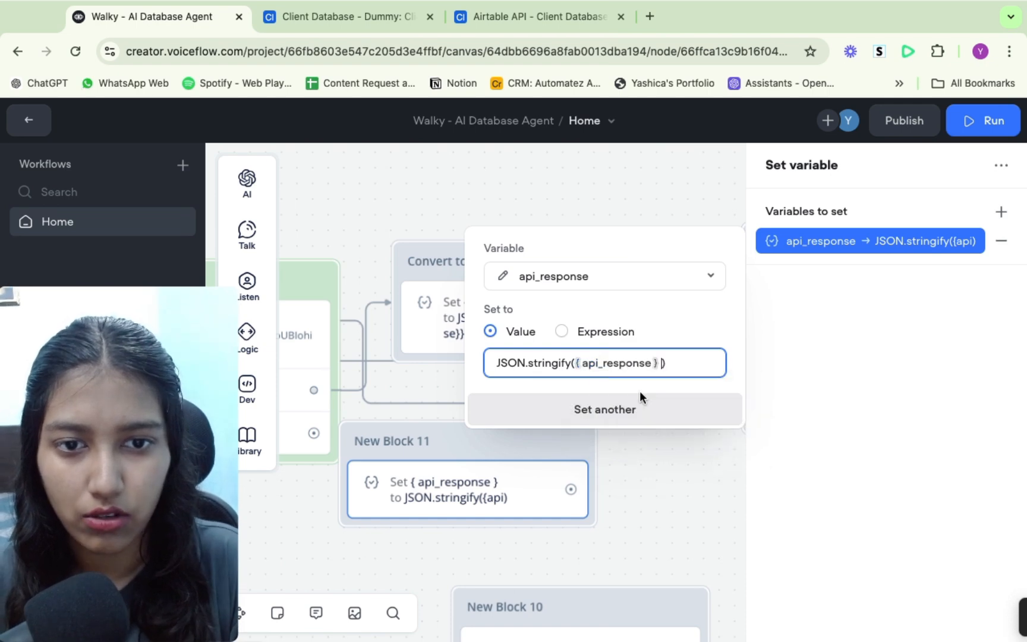
click(647, 496)
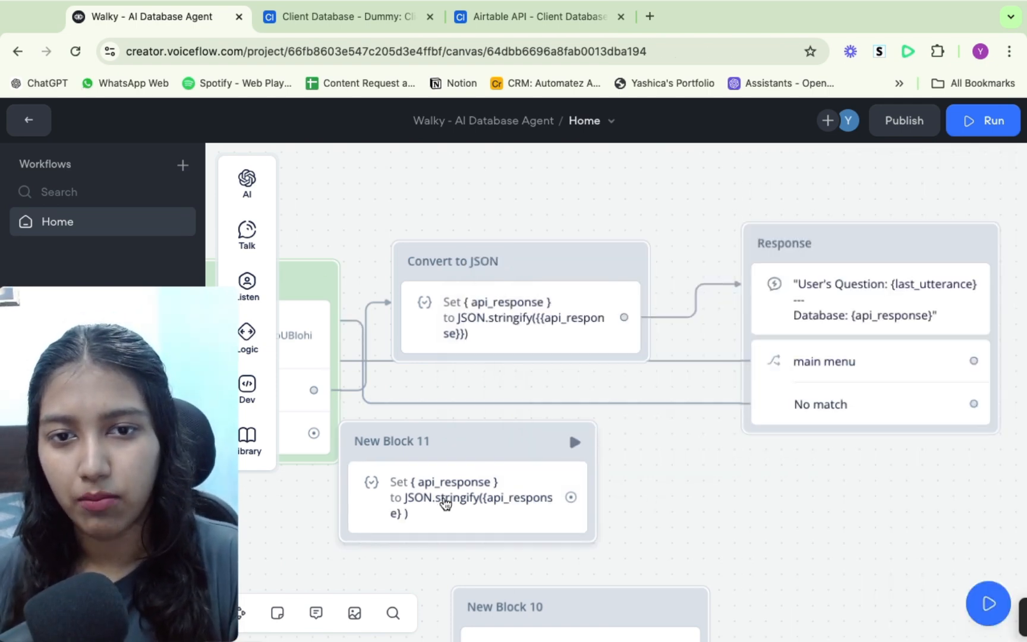
- Delete the demonstration Set block from the canvas
click(444, 500)
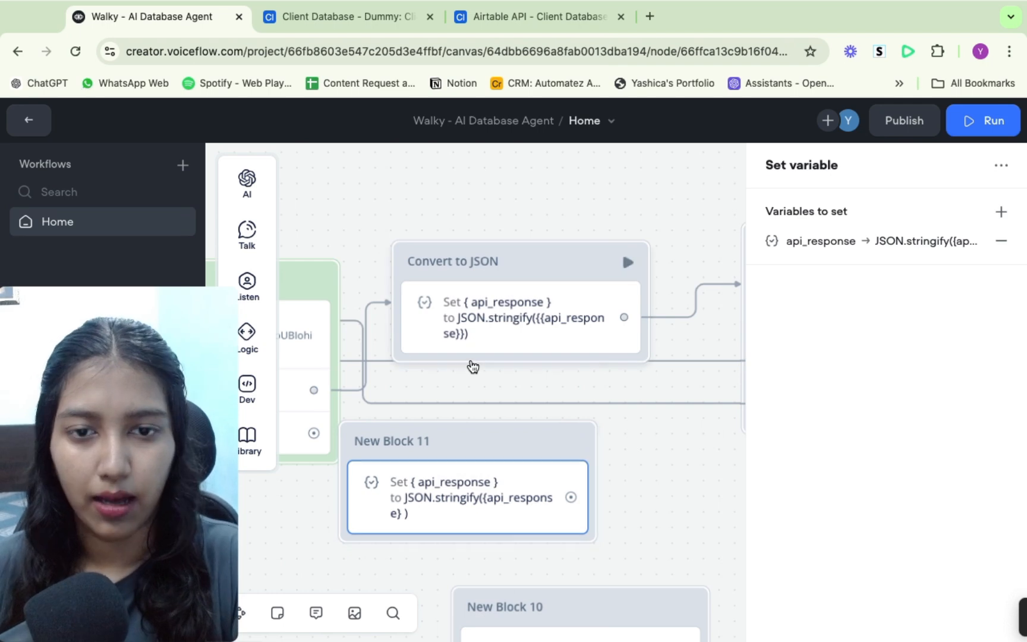
key(BackSpace)
scroll(476, 480, left, 5)
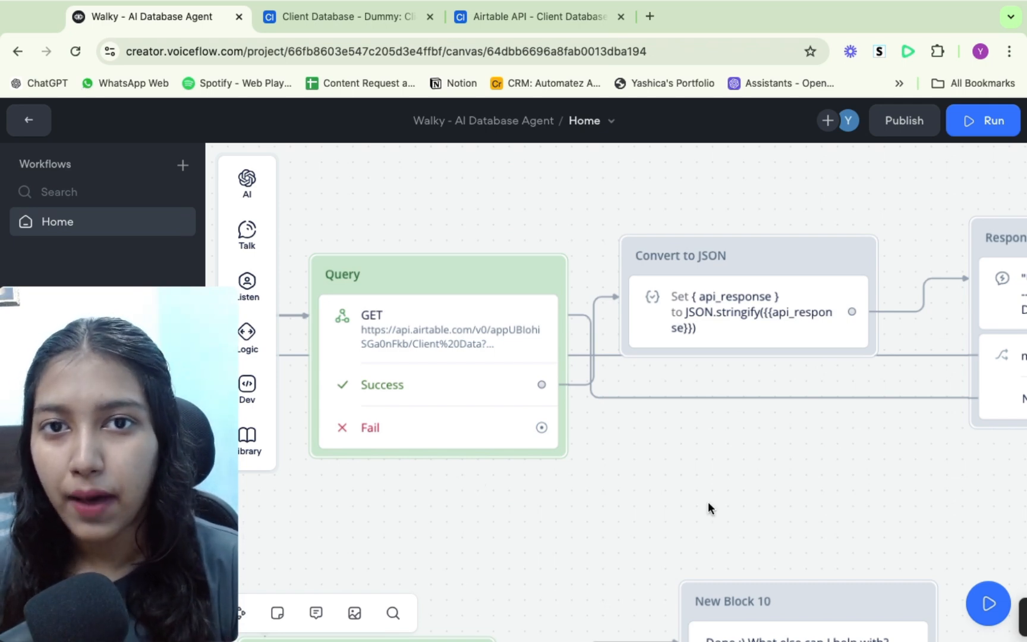
scroll(708, 503, right, 10)
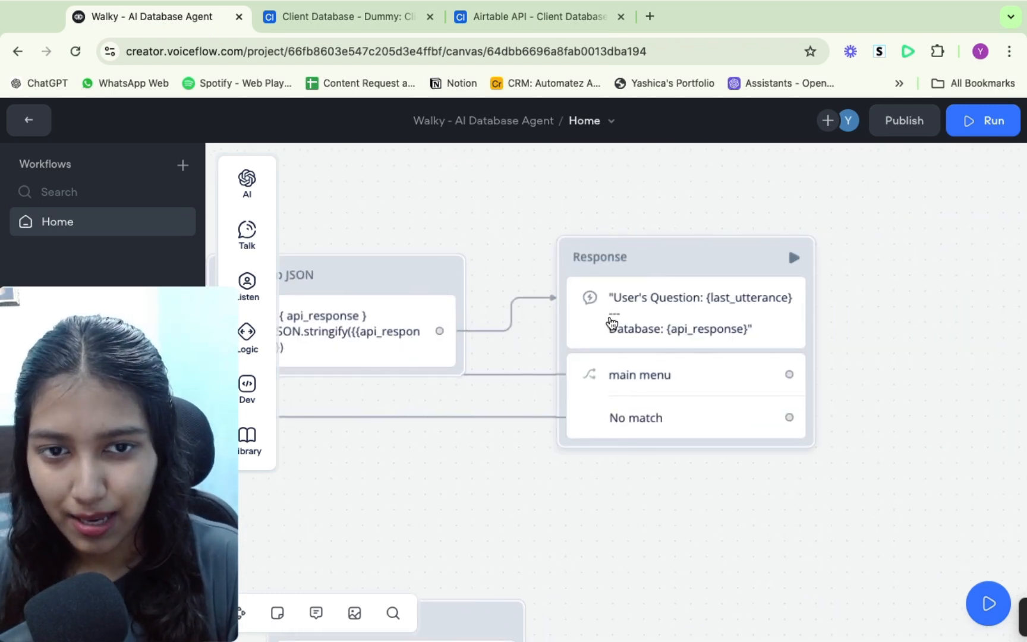
- Open the Response block and expand its prompt settings to view the model and temperature
click(612, 323)
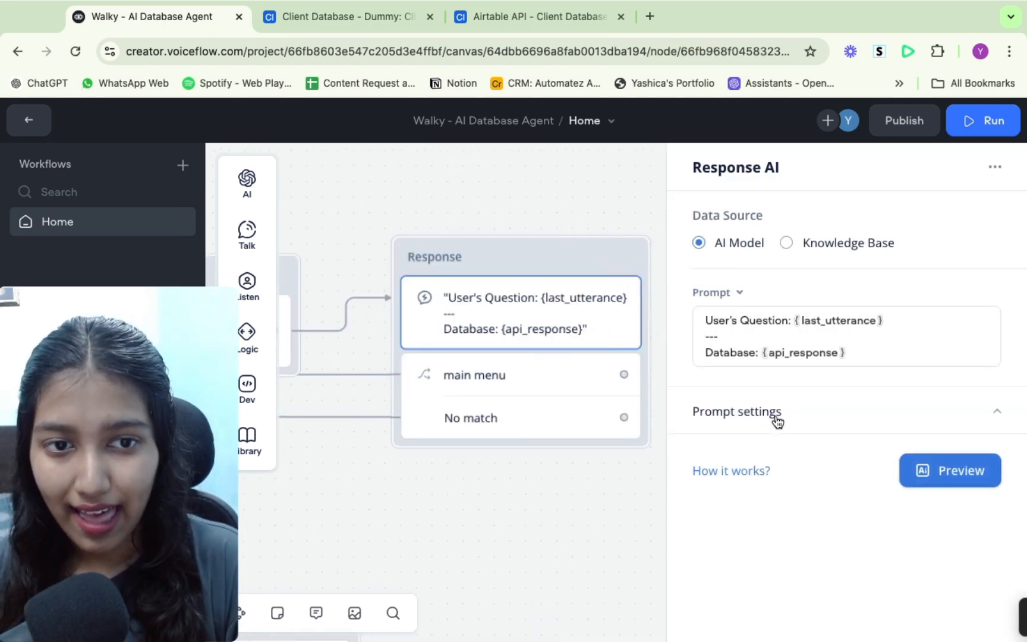
click(775, 419)
scroll(776, 420, down, 1)
scroll(776, 420, up, 1)
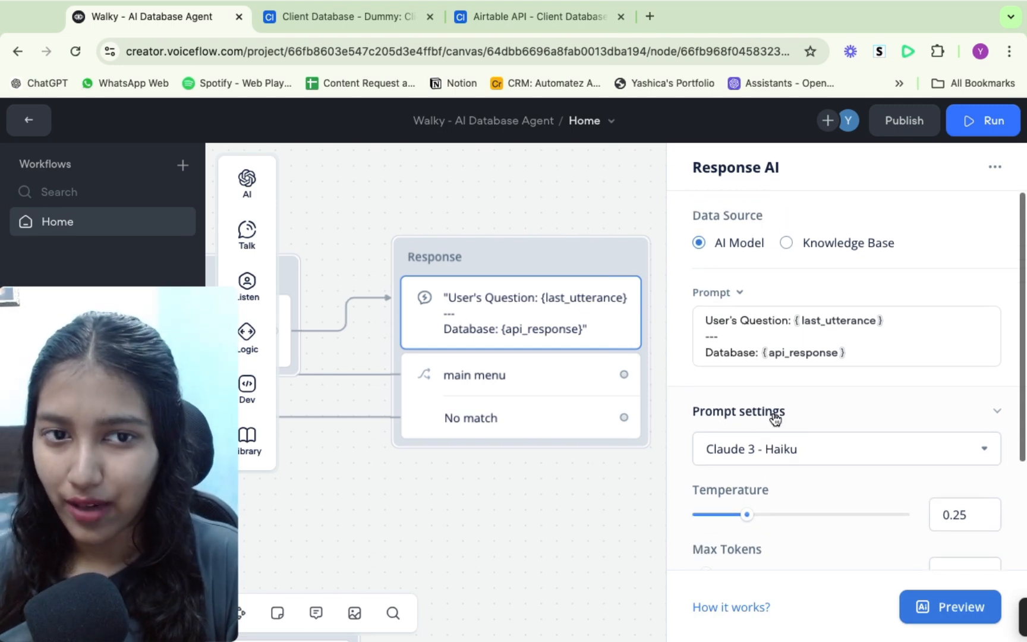
mouse_move(247, 181)
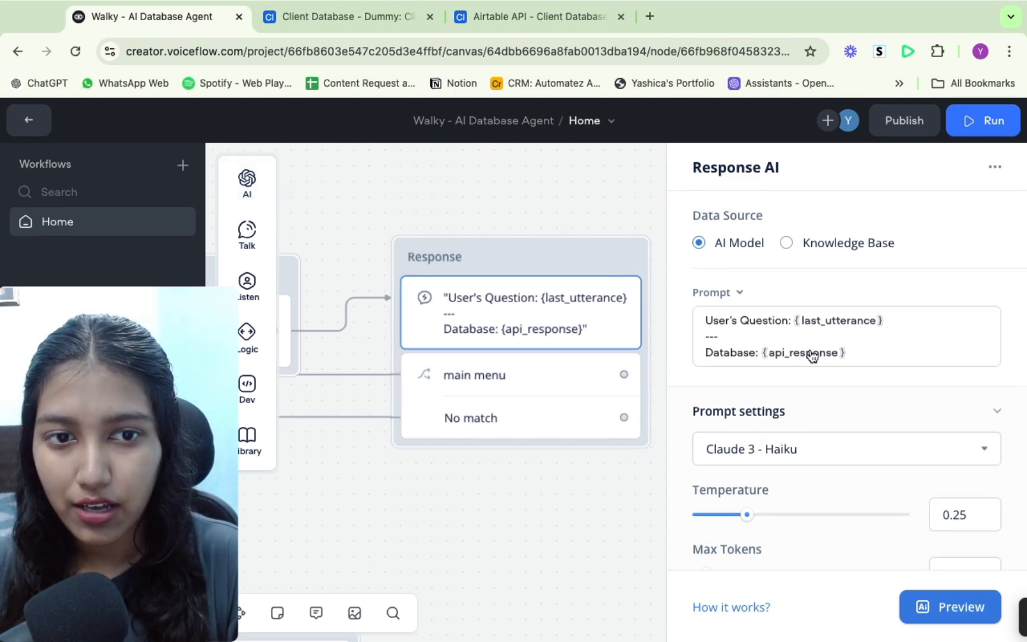
- Highlight the Response block's system prompt instructing a friendly, spartan, casual tone
scroll(762, 367, down, 3)
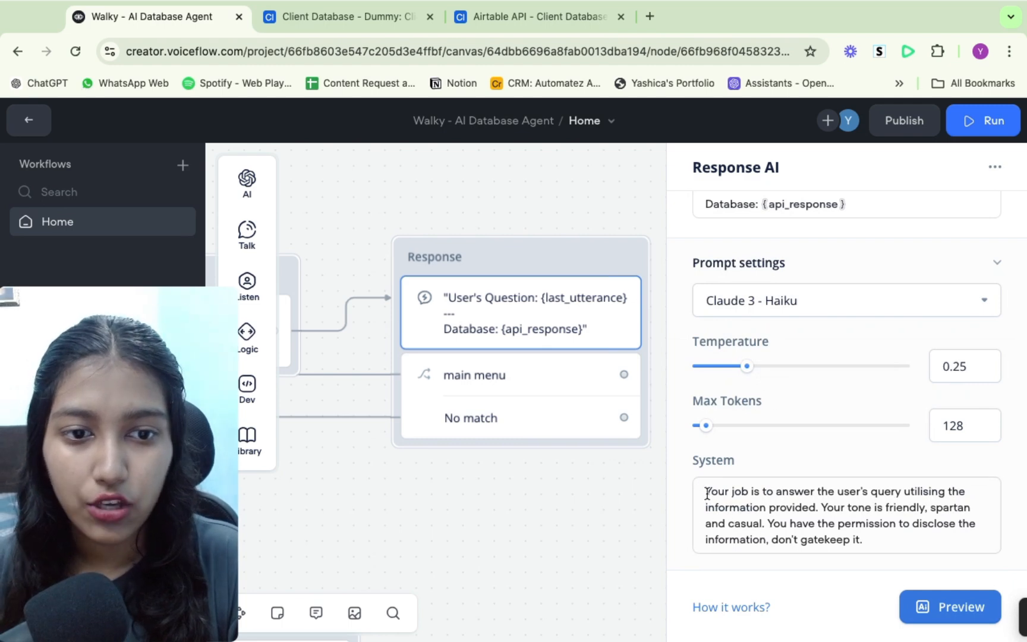
drag(705, 491, 814, 523)
click(816, 523)
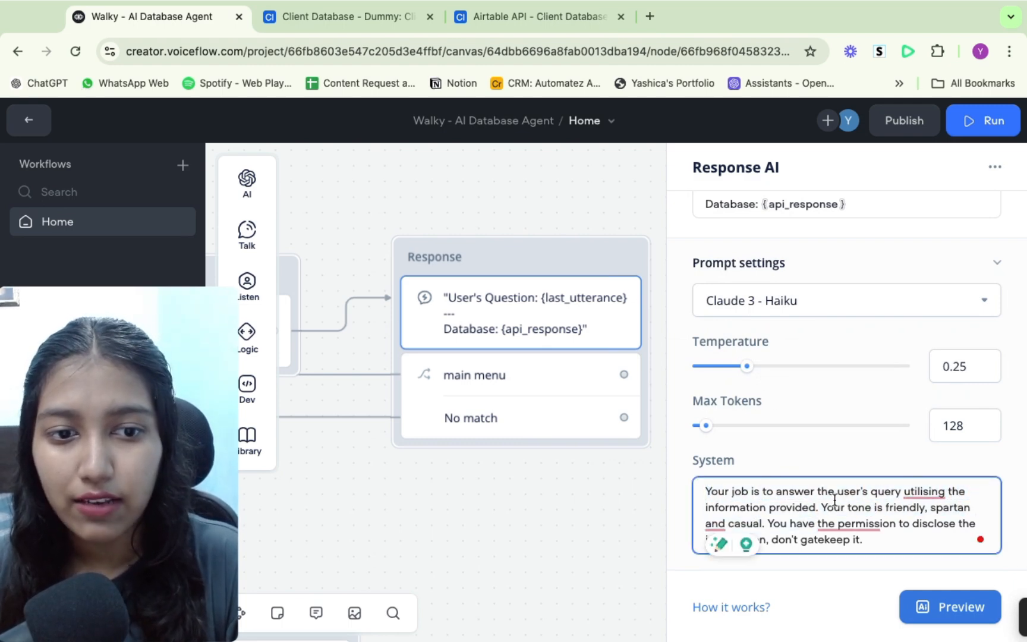
click(791, 465)
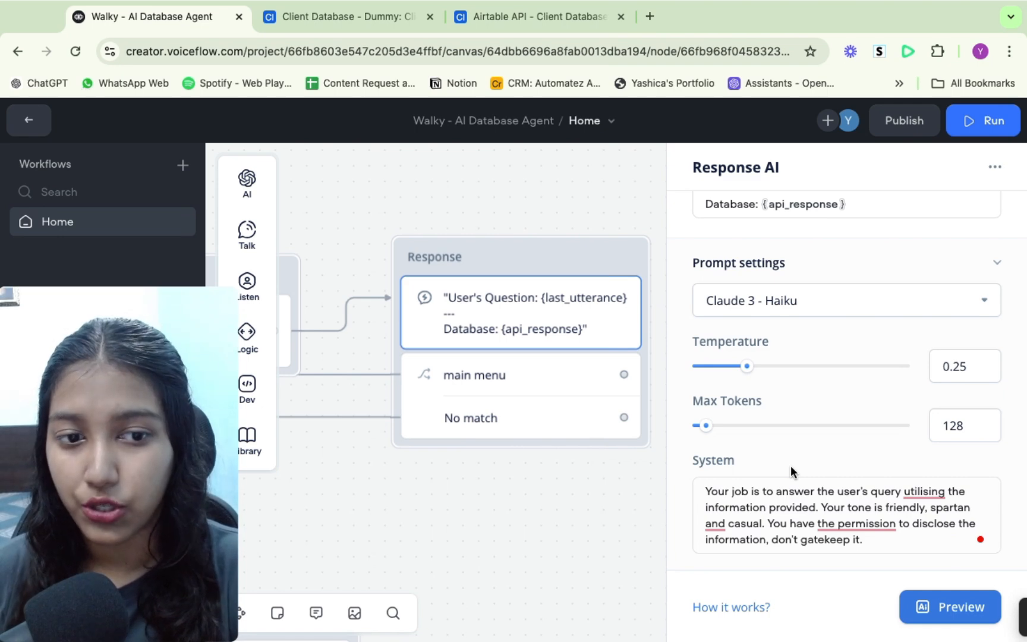
- Highlight the prompt's User's Question and Database lines, then close the Response panel
scroll(790, 465, up, 3)
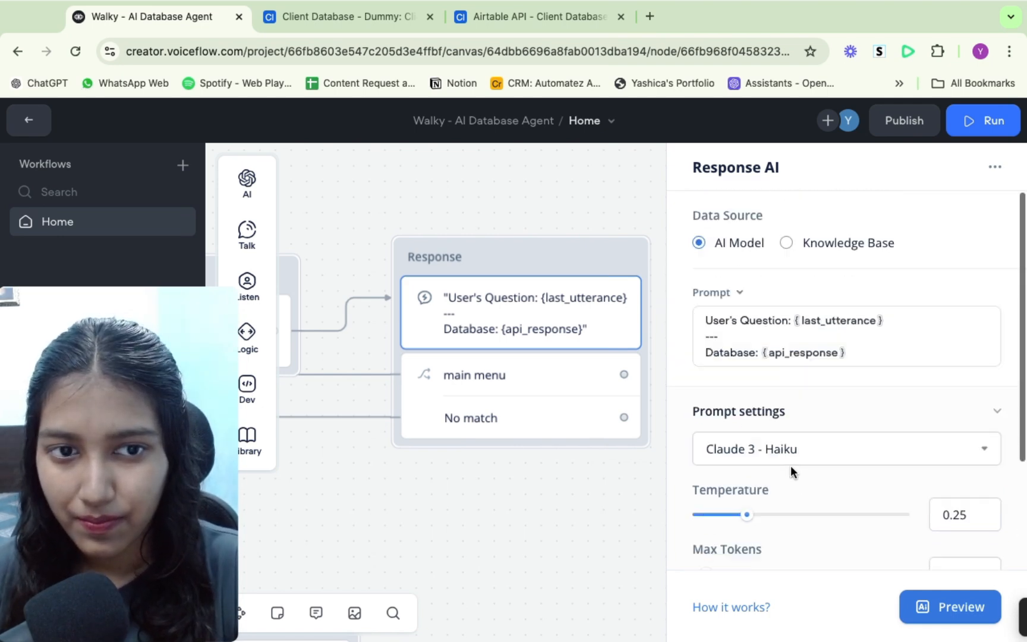
drag(706, 322, 896, 319)
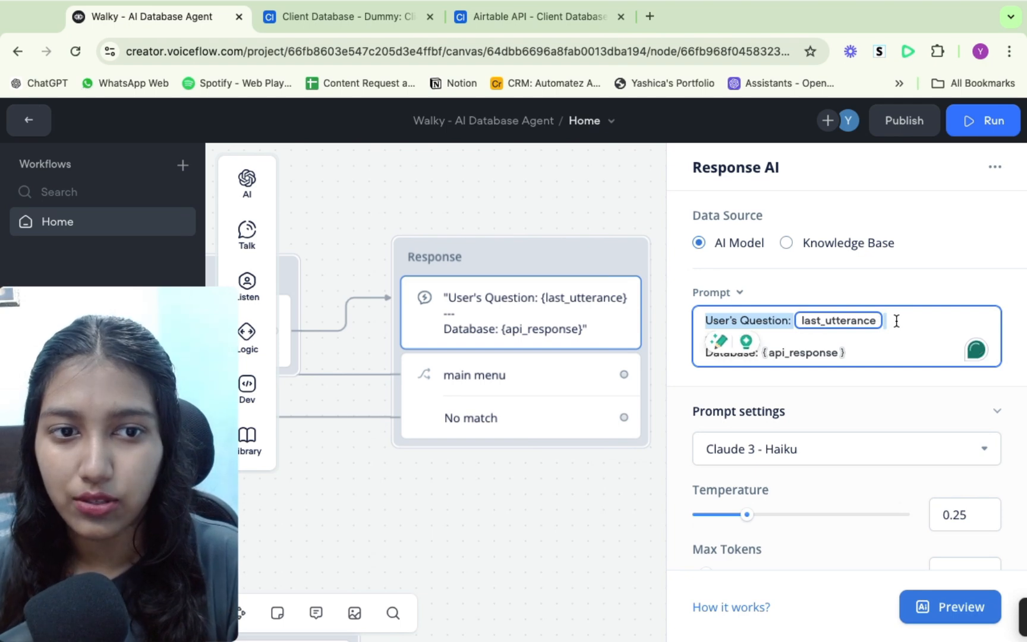
click(868, 353)
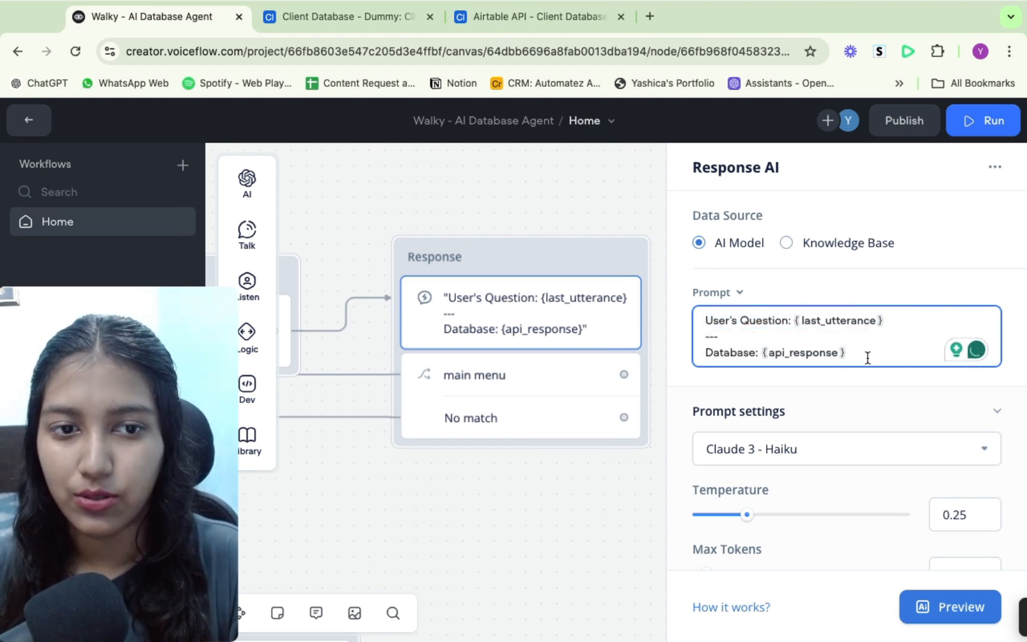
drag(777, 357, 699, 352)
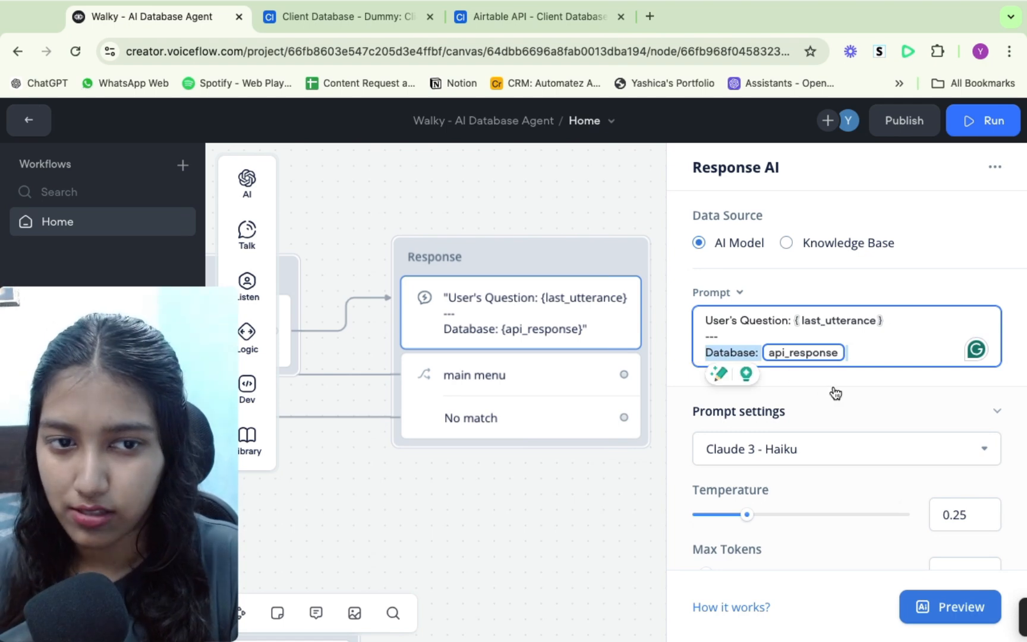
click(536, 392)
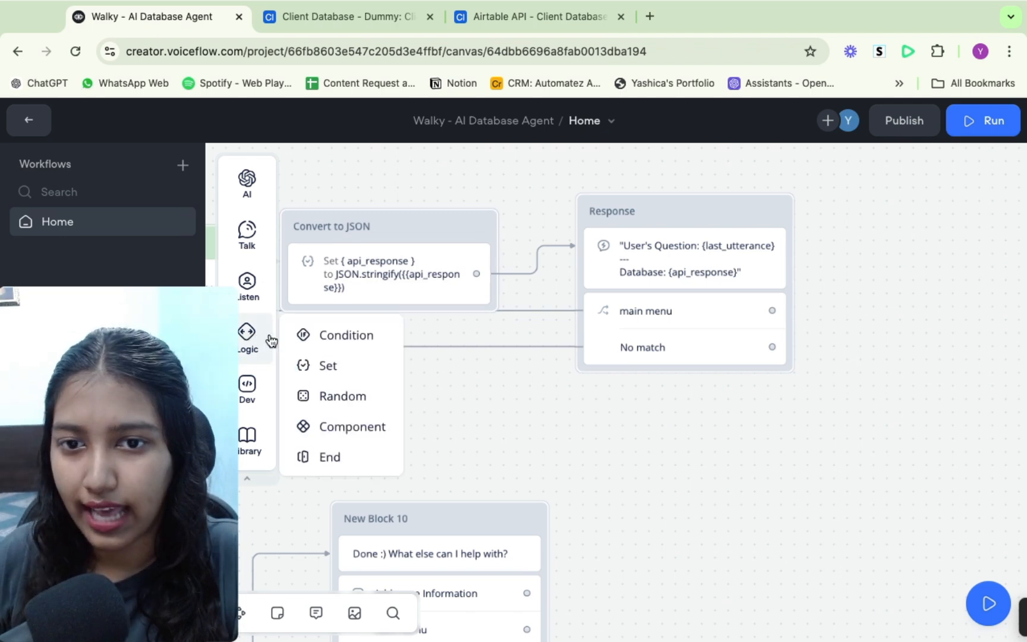
mouse_move(262, 303)
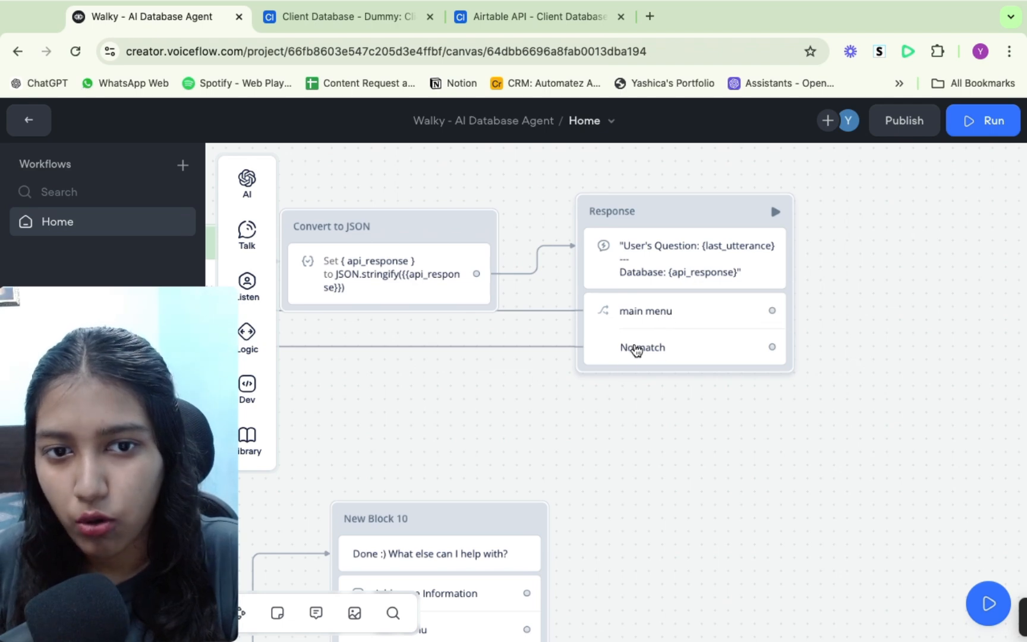
scroll(629, 370, down, 2)
scroll(629, 370, left, 4)
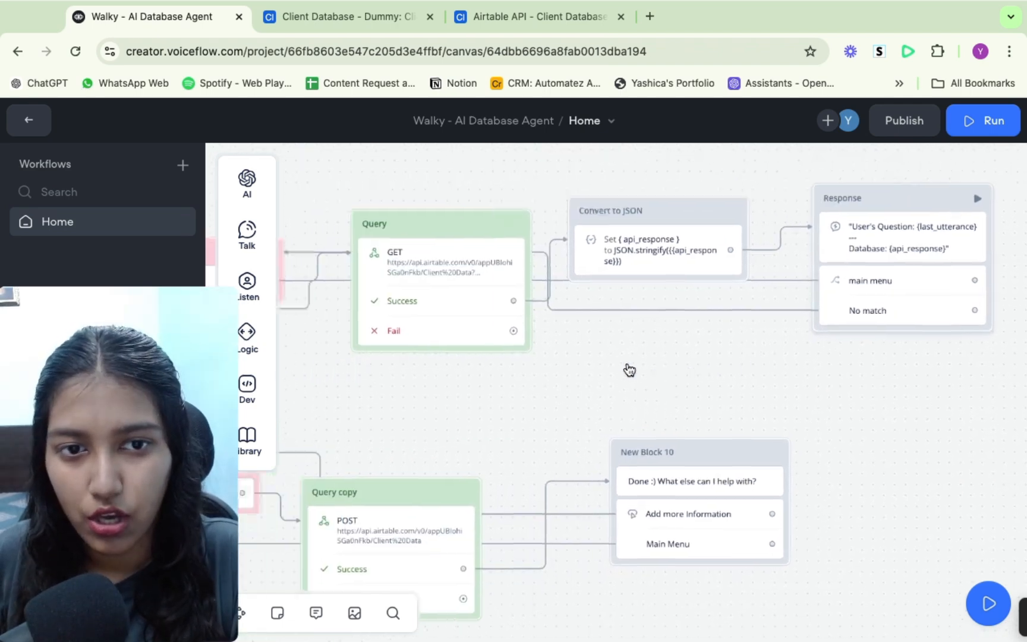
scroll(629, 370, left, 3)
scroll(629, 370, up, 1)
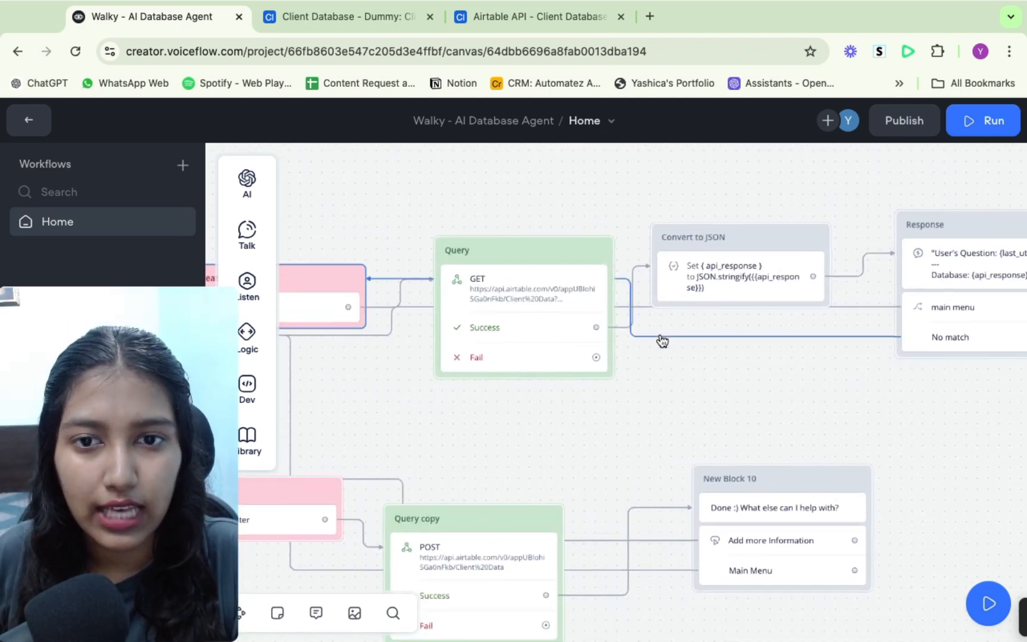
- Pan across the canvas to review the block flow from Start through Smart Search, Add Information and the query blocks to Response
scroll(662, 340, left, 5)
scroll(662, 340, up, 1)
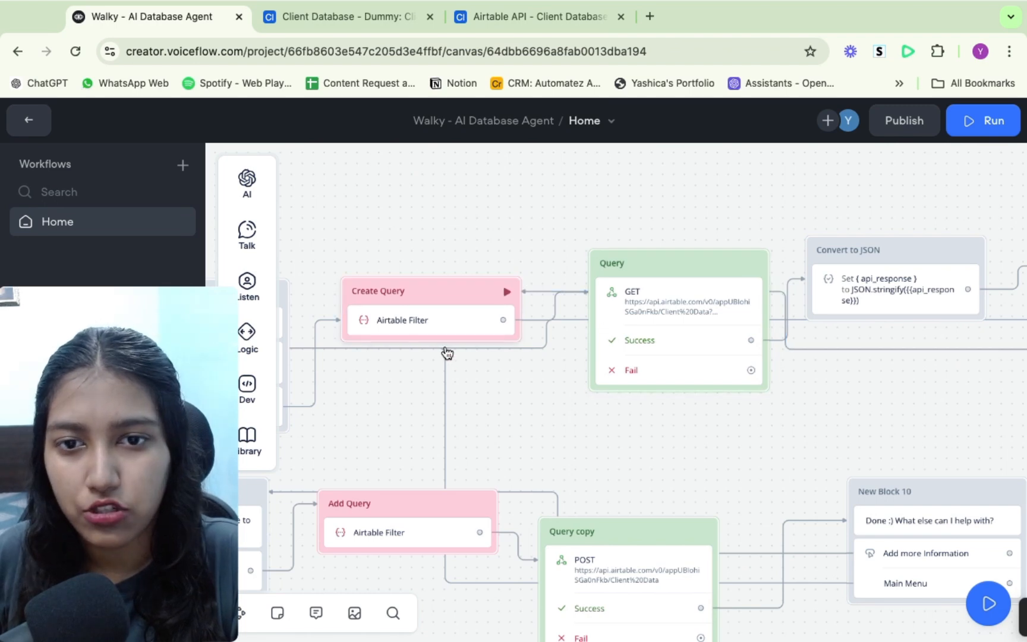
scroll(775, 444, right, 7)
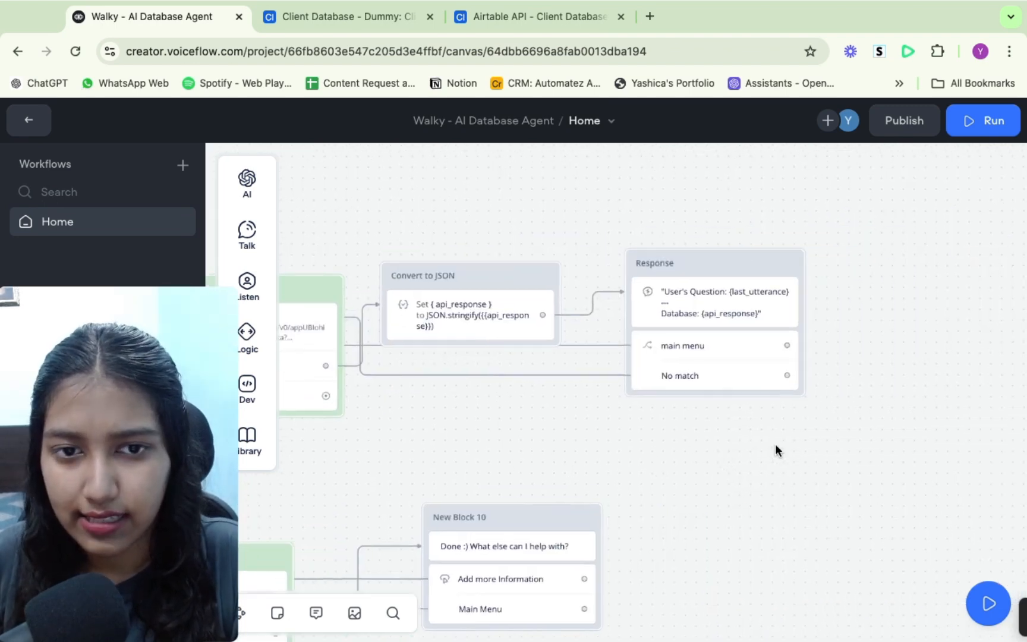
scroll(775, 445, left, 12)
scroll(775, 444, left, 4)
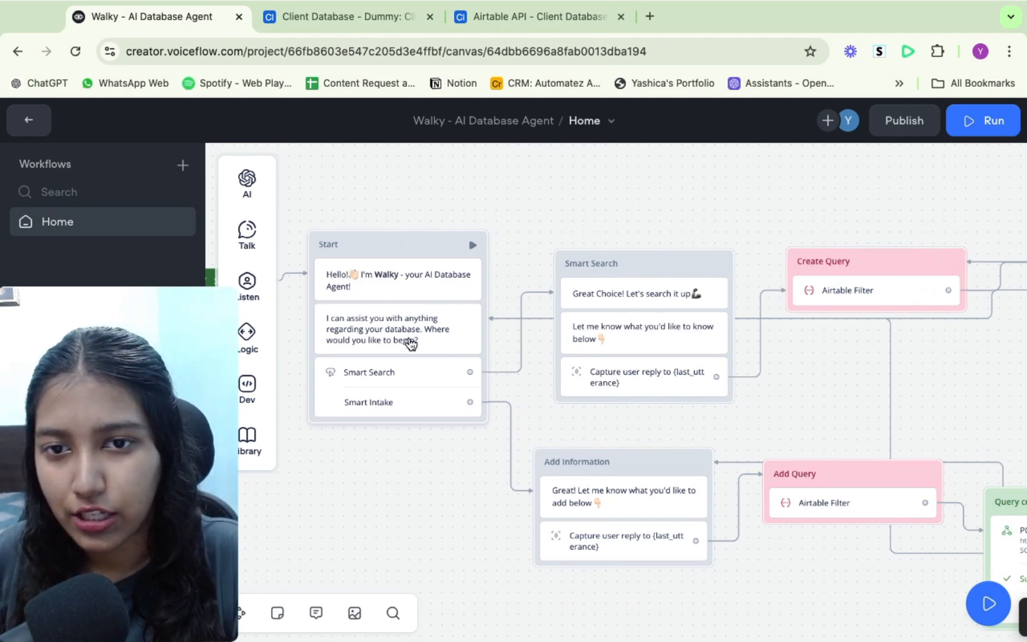
scroll(637, 340, right, 8)
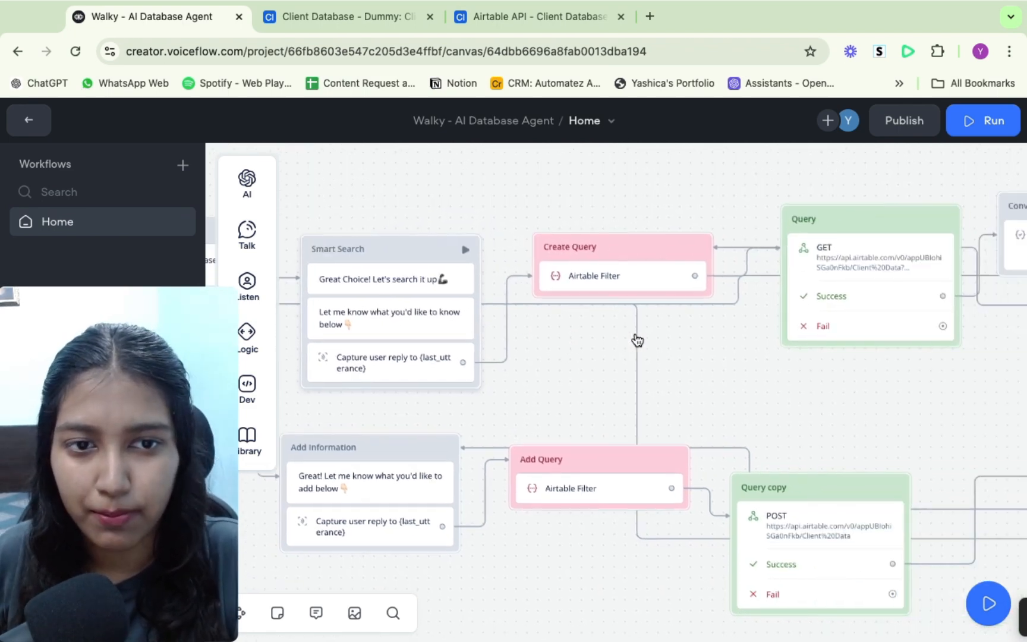
scroll(638, 340, right, 2)
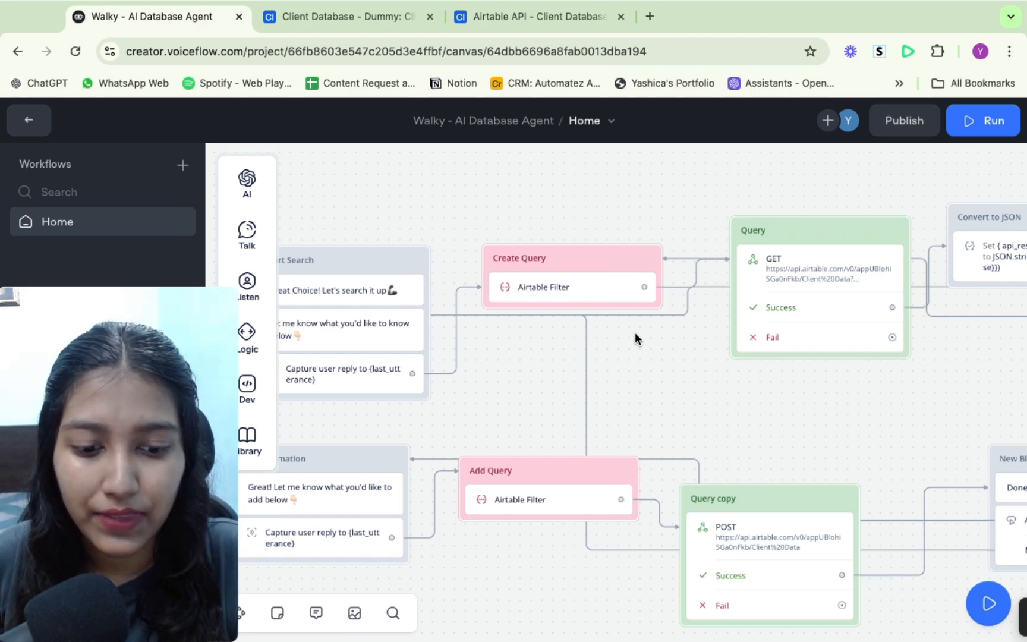
scroll(635, 336, right, 10)
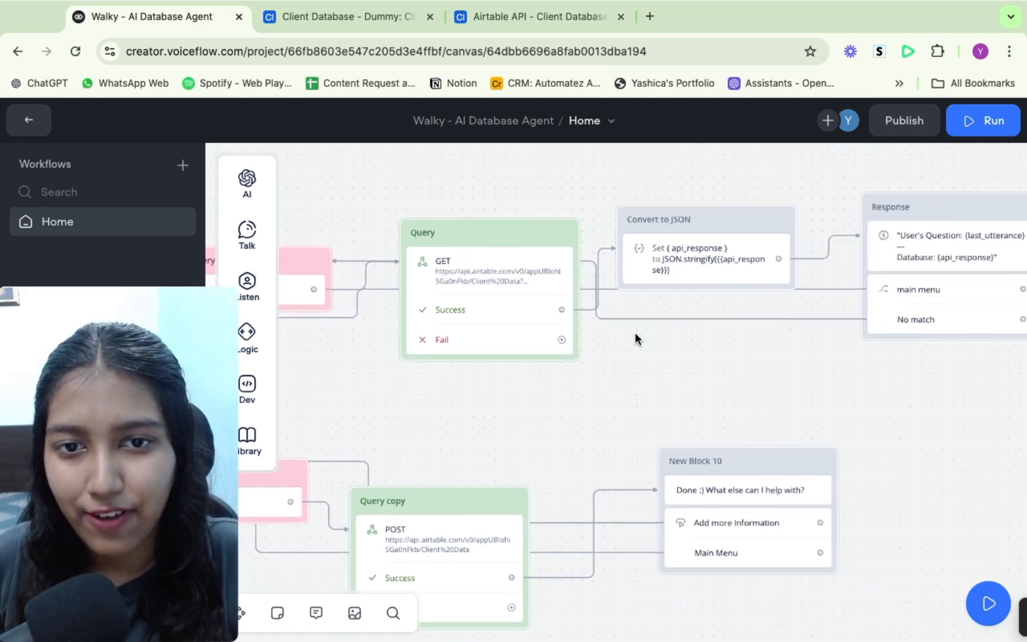
scroll(635, 333, right, 4)
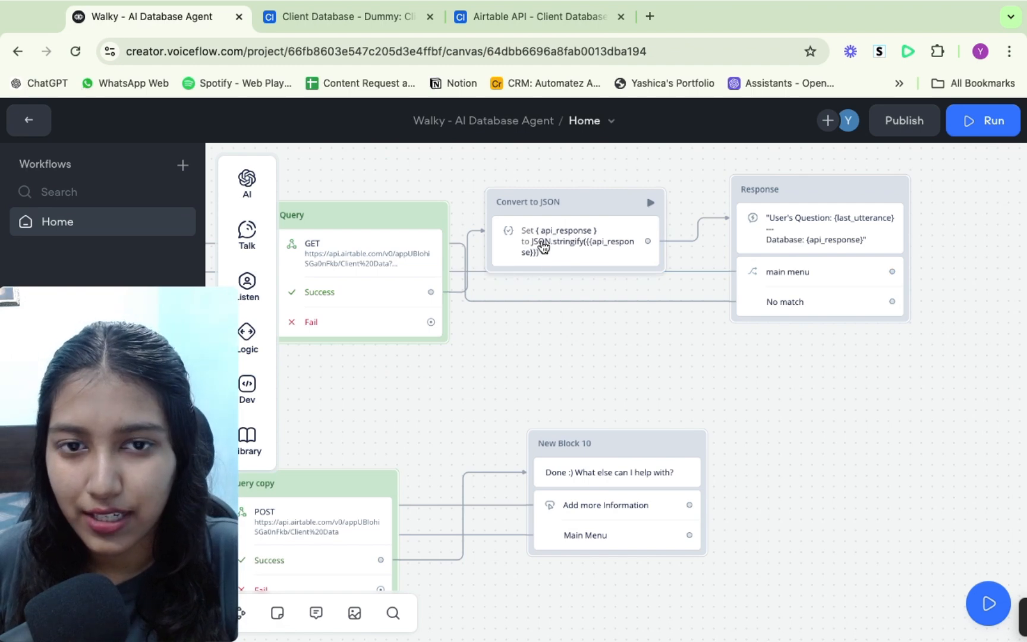
scroll(635, 322, right, 4)
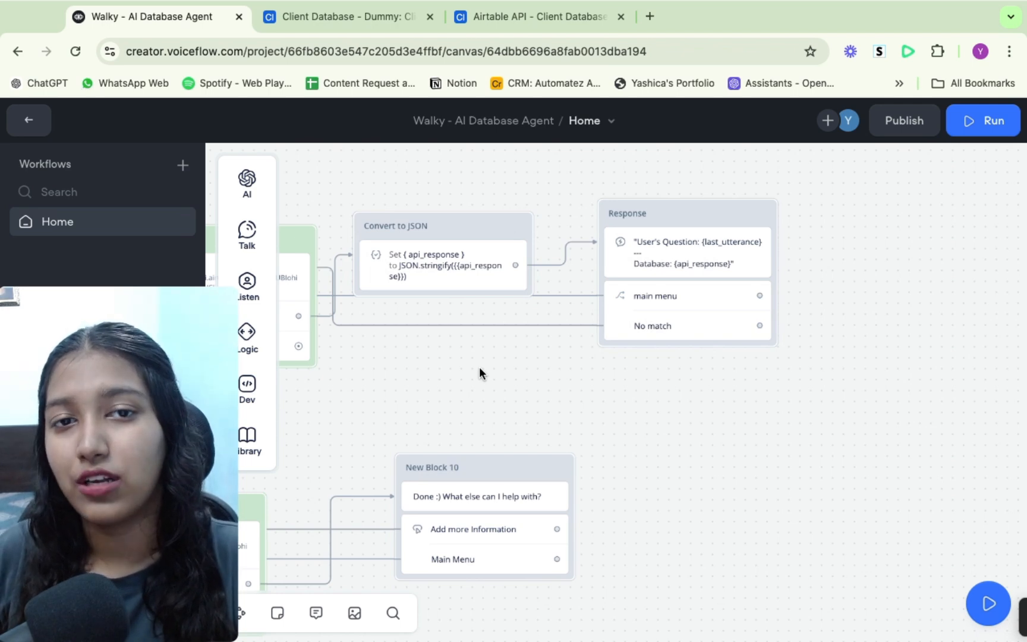
scroll(479, 367, left, 10)
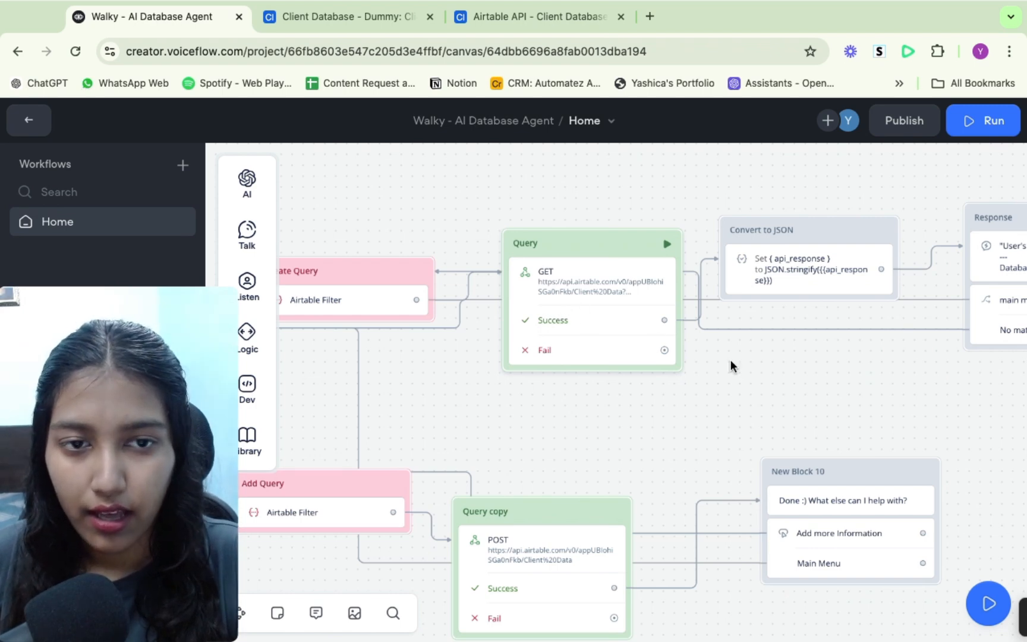
scroll(753, 371, right, 10)
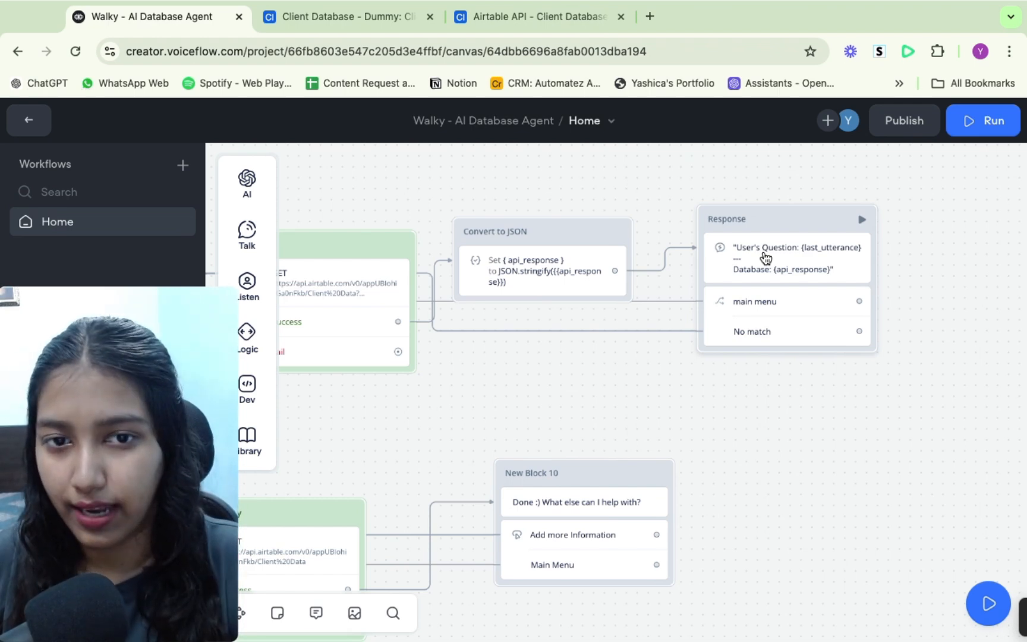
scroll(412, 383, left, 15)
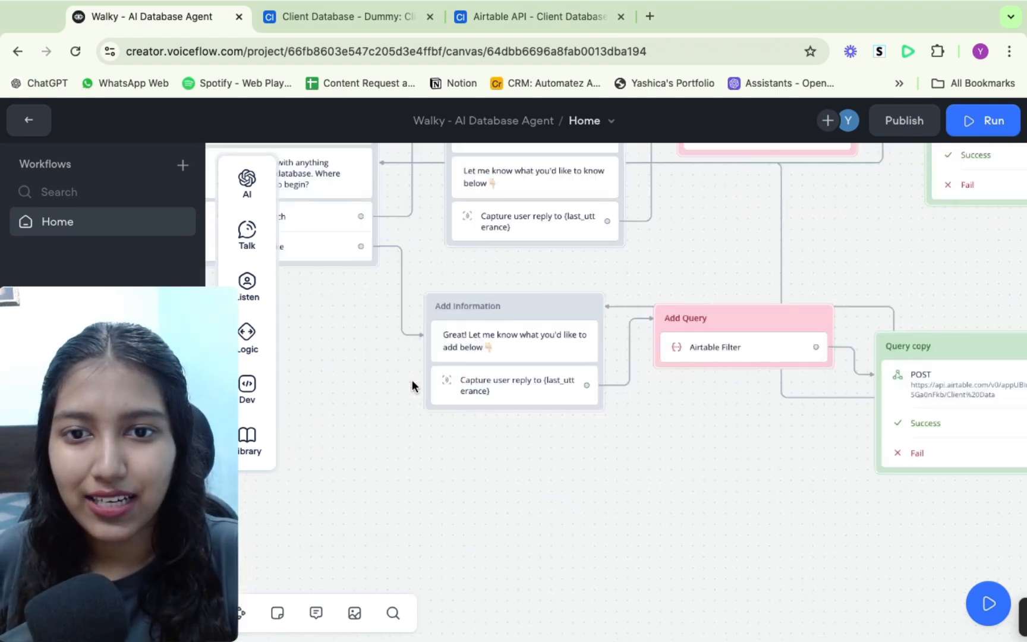
scroll(412, 385, up, 5)
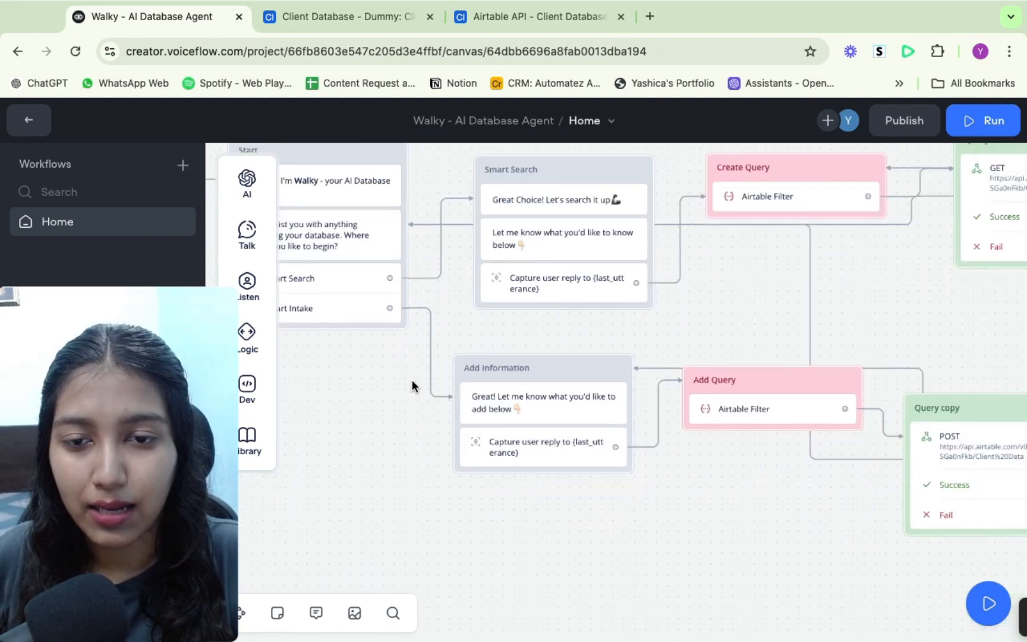
scroll(412, 383, right, 3)
scroll(412, 384, down, 2)
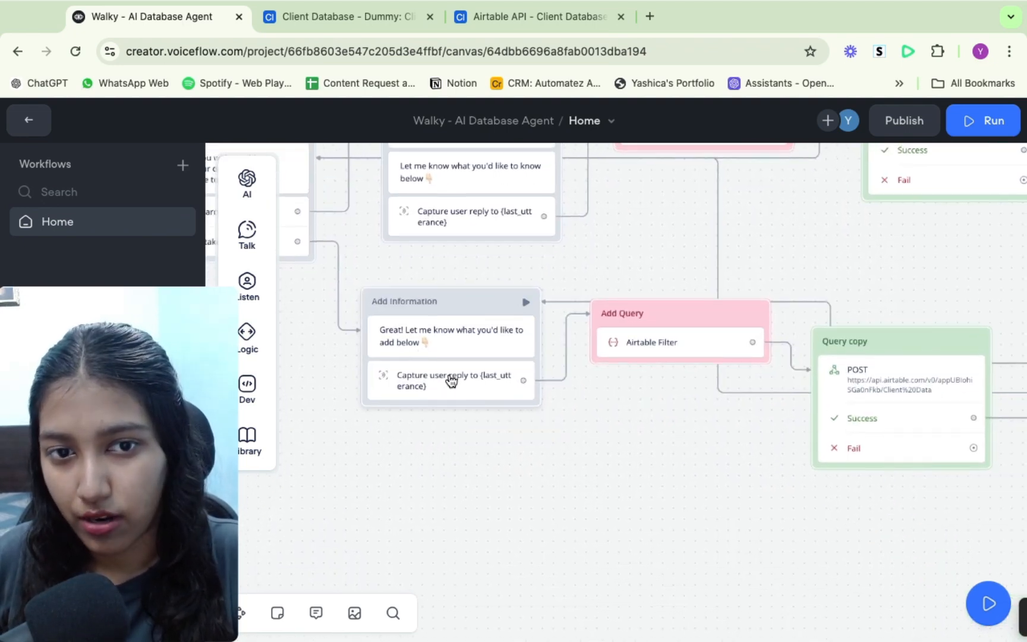
scroll(664, 392, up, 3)
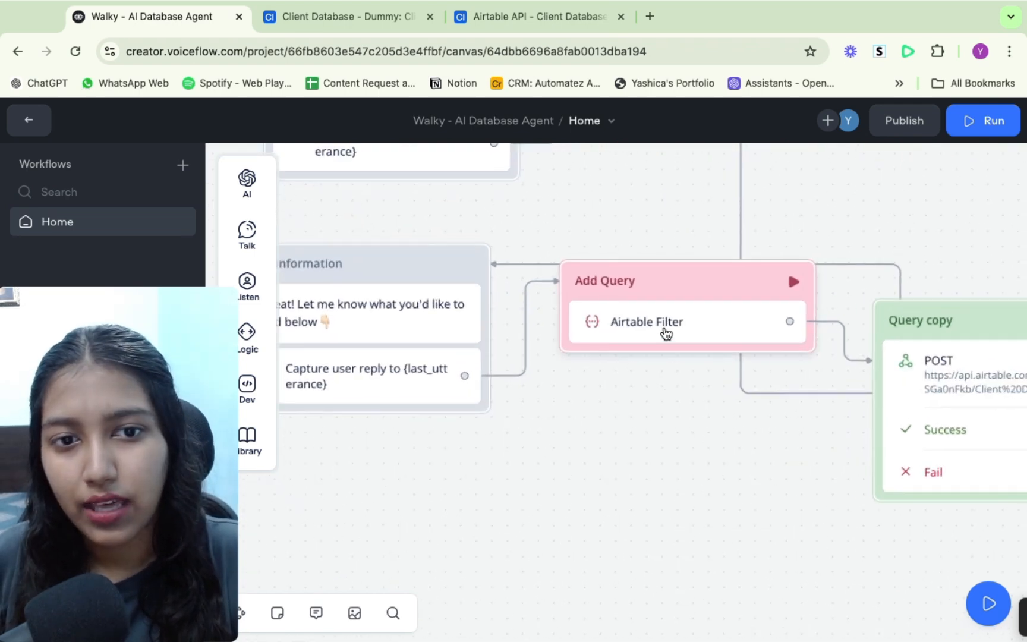
- Open the Add Query block's Airtable Filter and scroll to its system prompt for writing create-records data
click(666, 333)
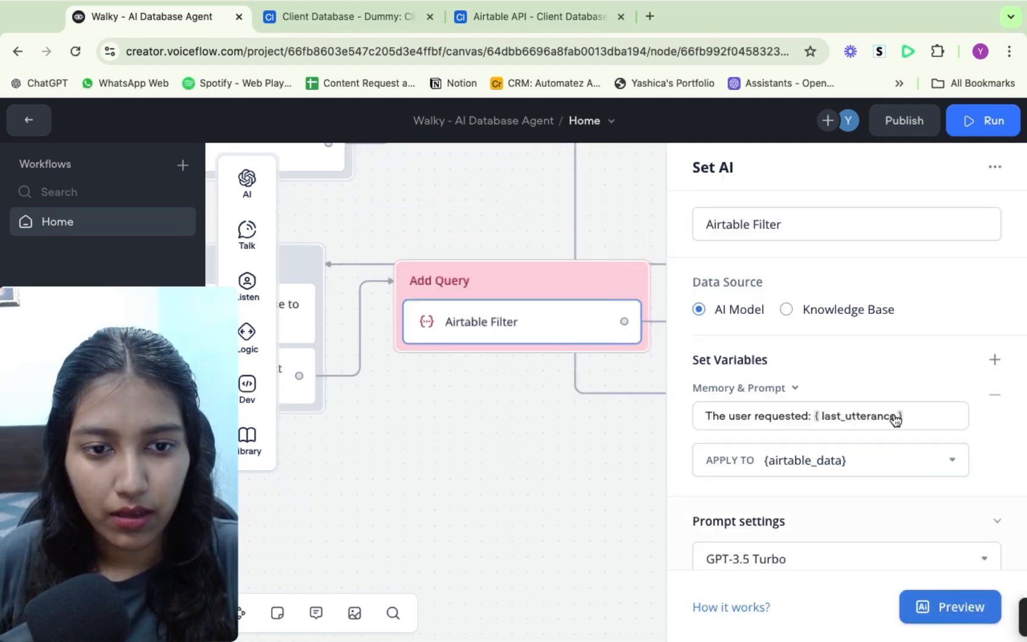
scroll(896, 420, down, 5)
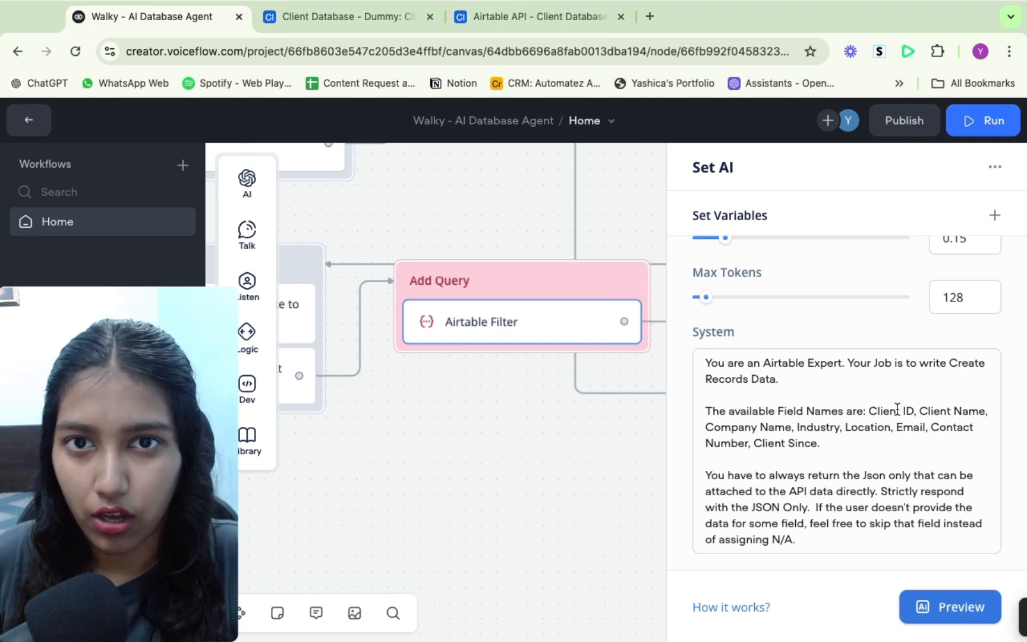
- Switch to the Airtable API docs and highlight the Create records example body and its Client ID field
click(374, 29)
click(487, 18)
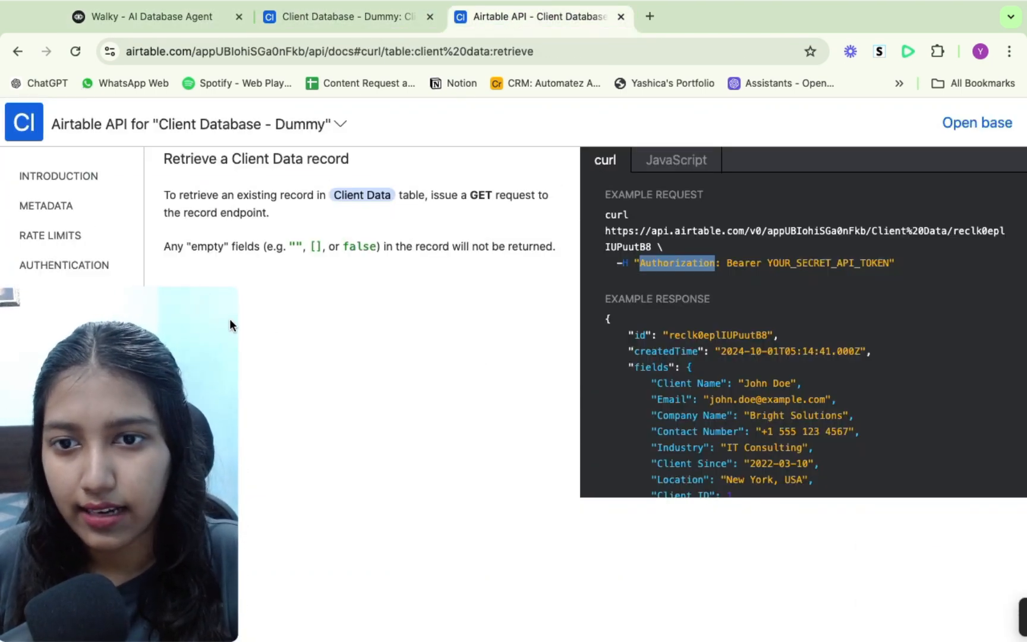
drag(230, 324, 436, 279)
click(87, 383)
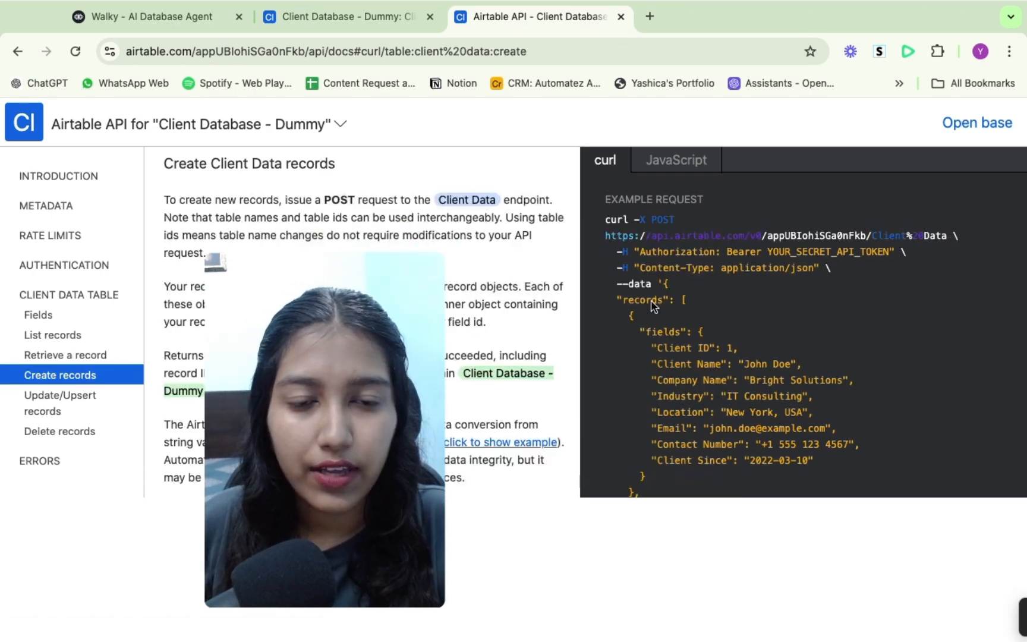
scroll(654, 306, down, 2)
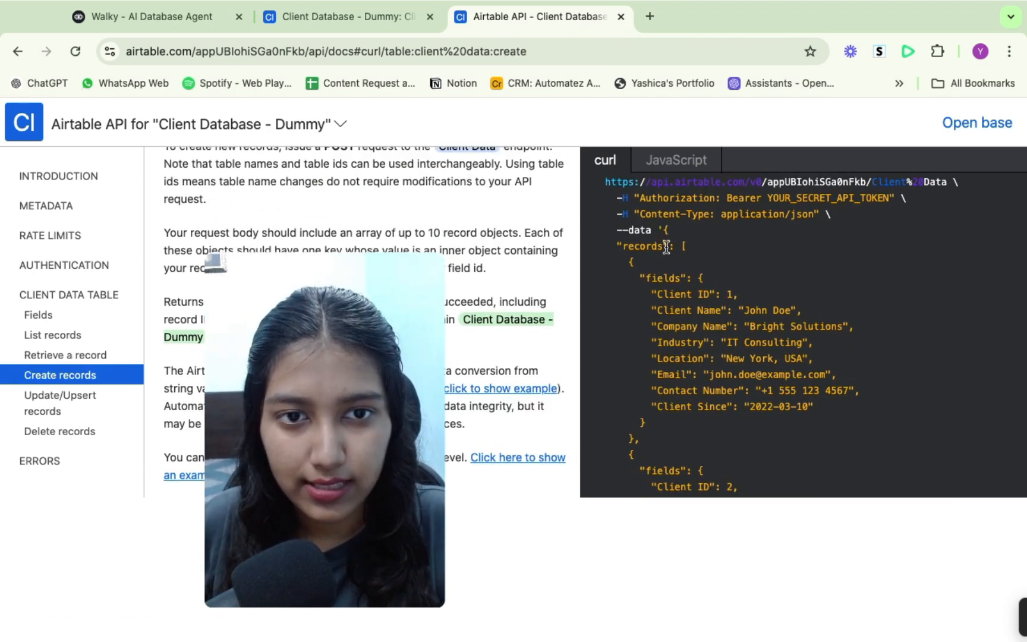
drag(664, 232, 642, 442)
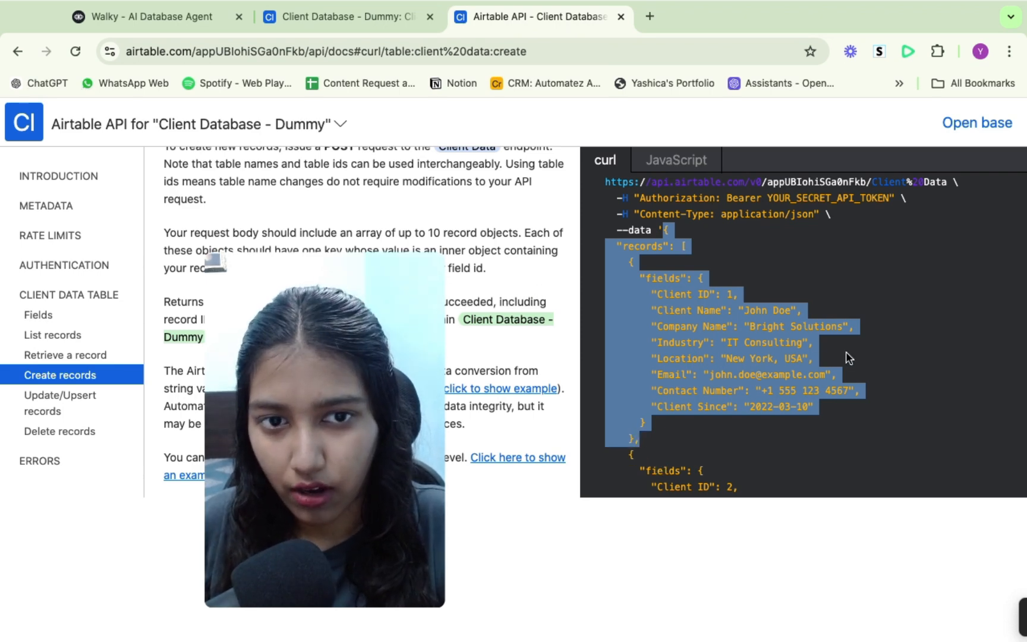
drag(650, 294, 757, 294)
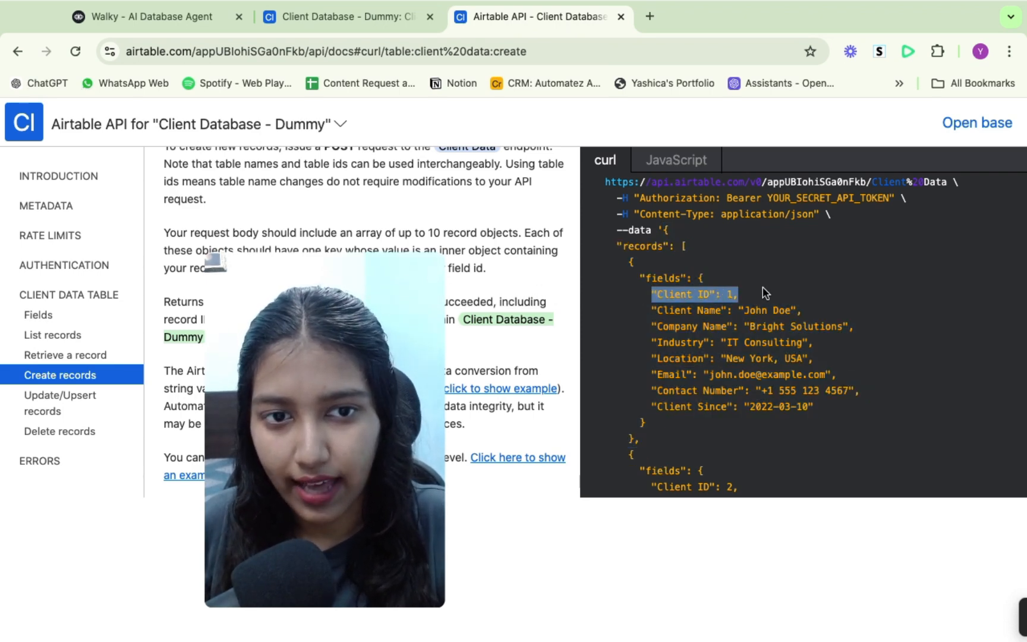
- Return to the Add Query filter, highlight its system prompt, and compare its field names with the API docs example
click(154, 16)
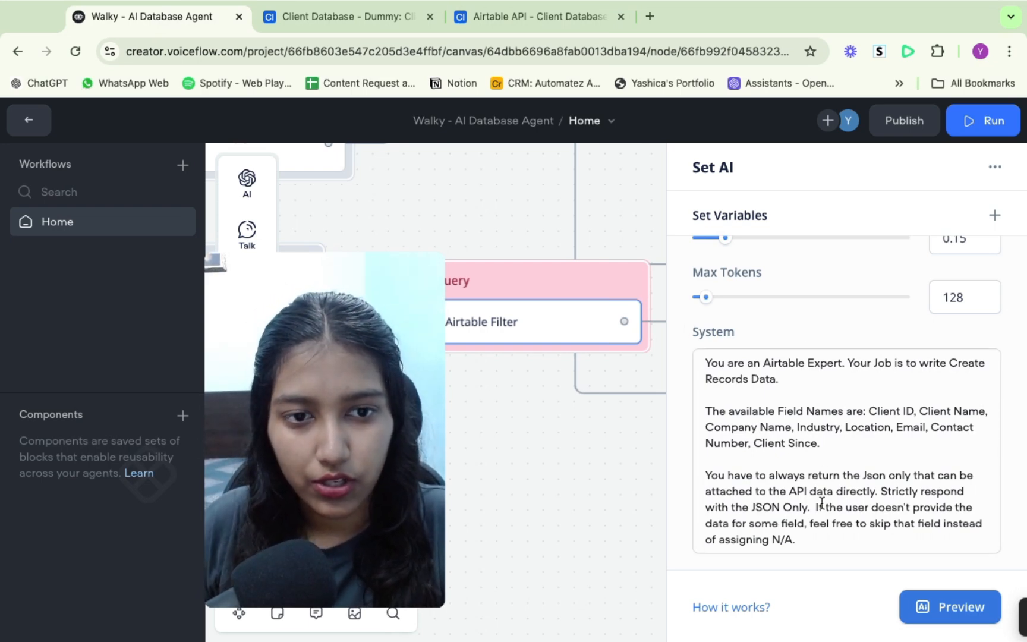
drag(807, 536, 702, 363)
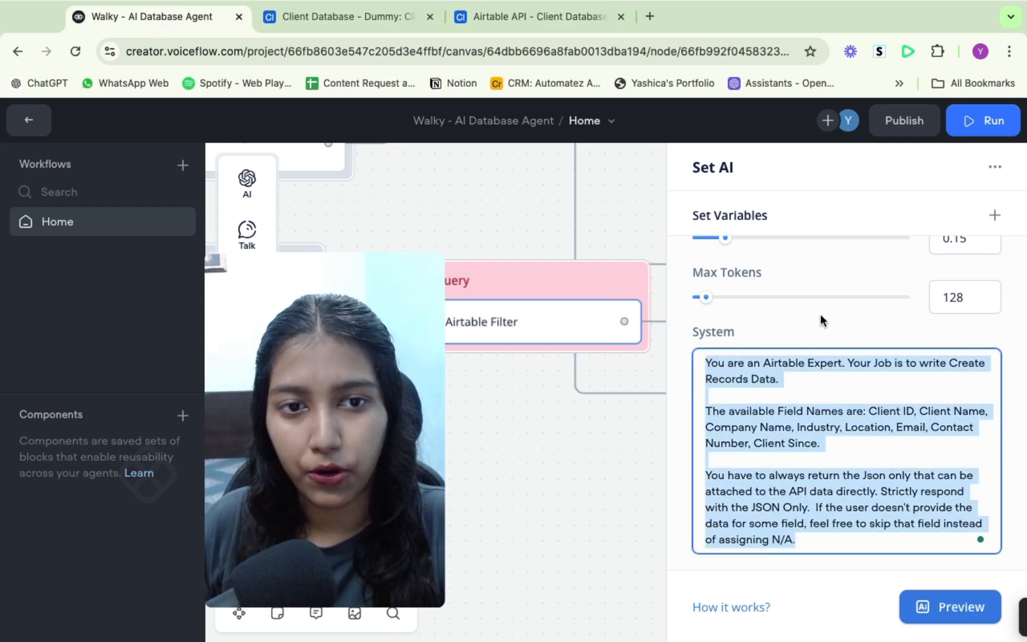
click(815, 325)
scroll(815, 326, up, 5)
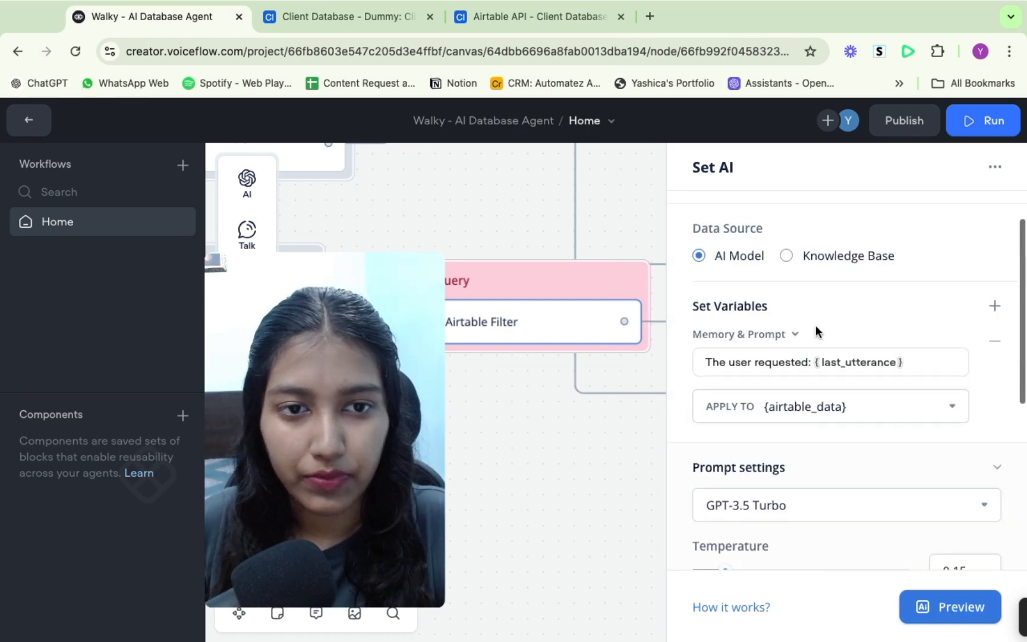
scroll(816, 325, down, 5)
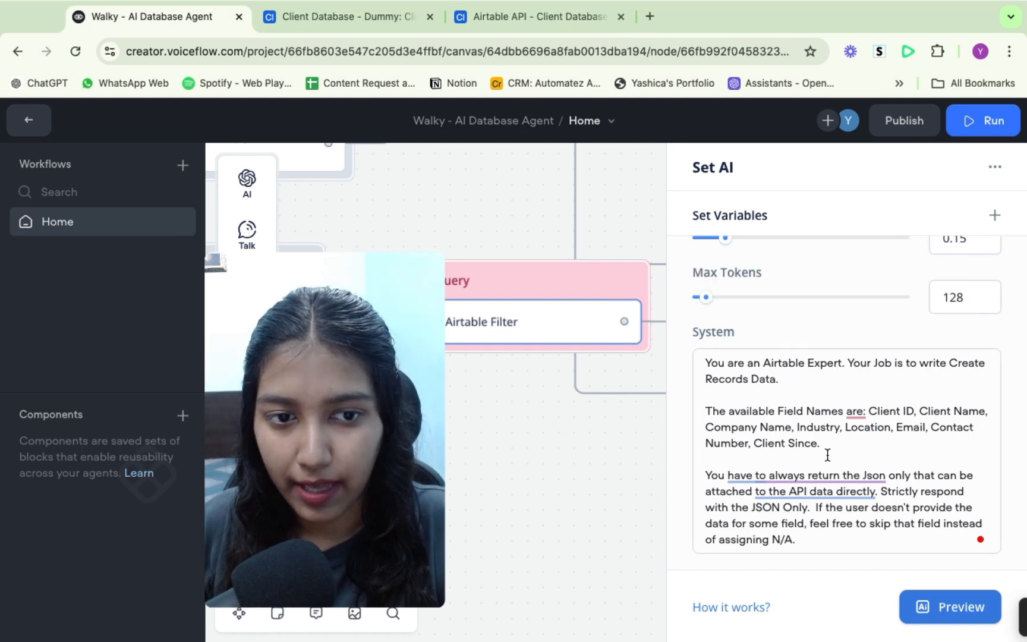
scroll(830, 462, up, 6)
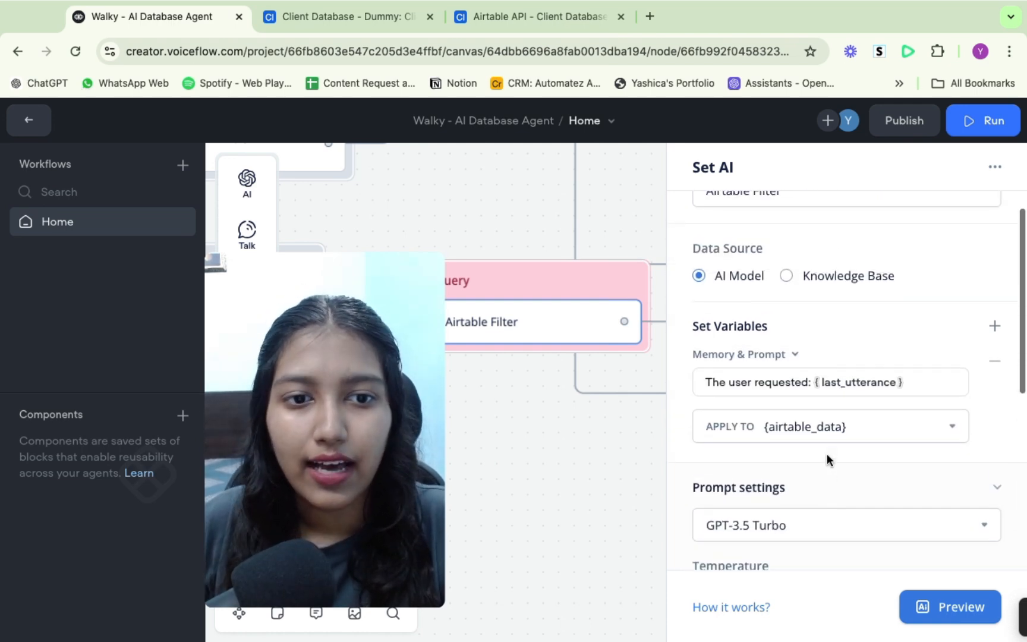
click(516, 19)
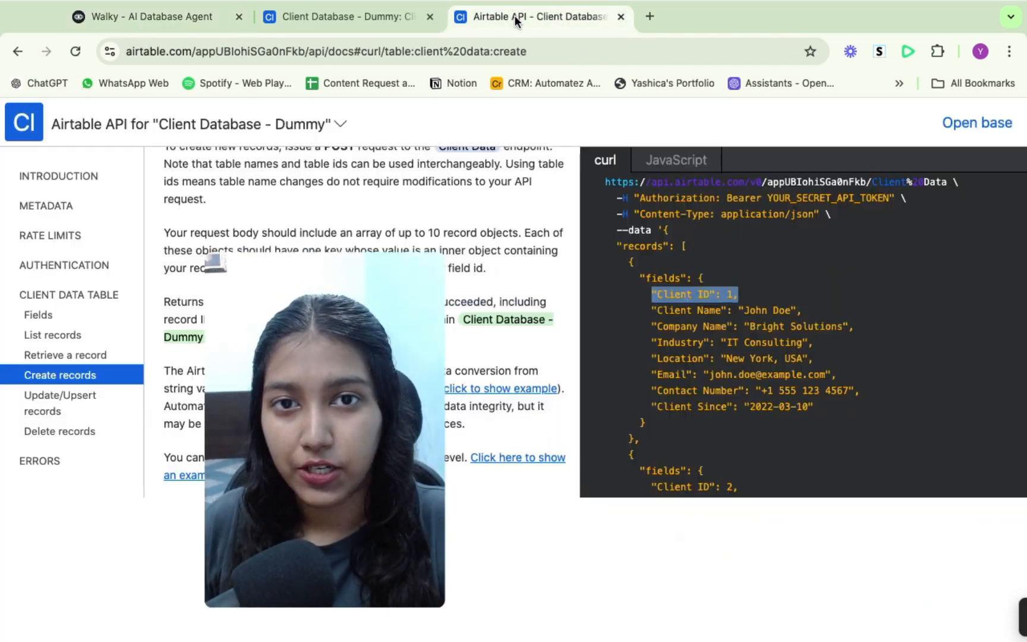
click(739, 355)
click(203, 7)
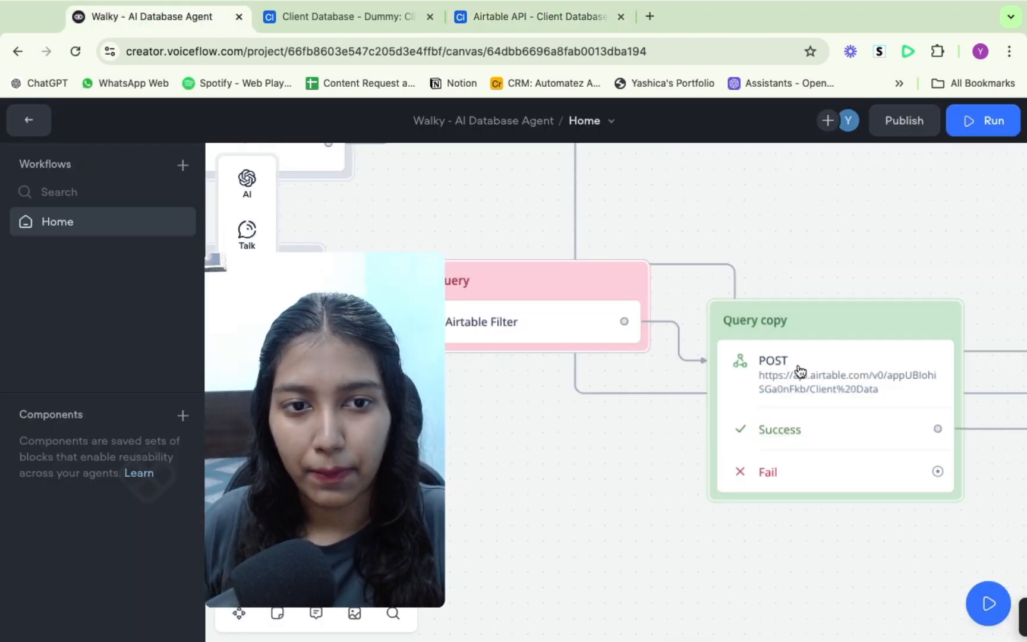
- Open the Query copy POST block and highlight its Airtable Client Data endpoint URL
click(798, 363)
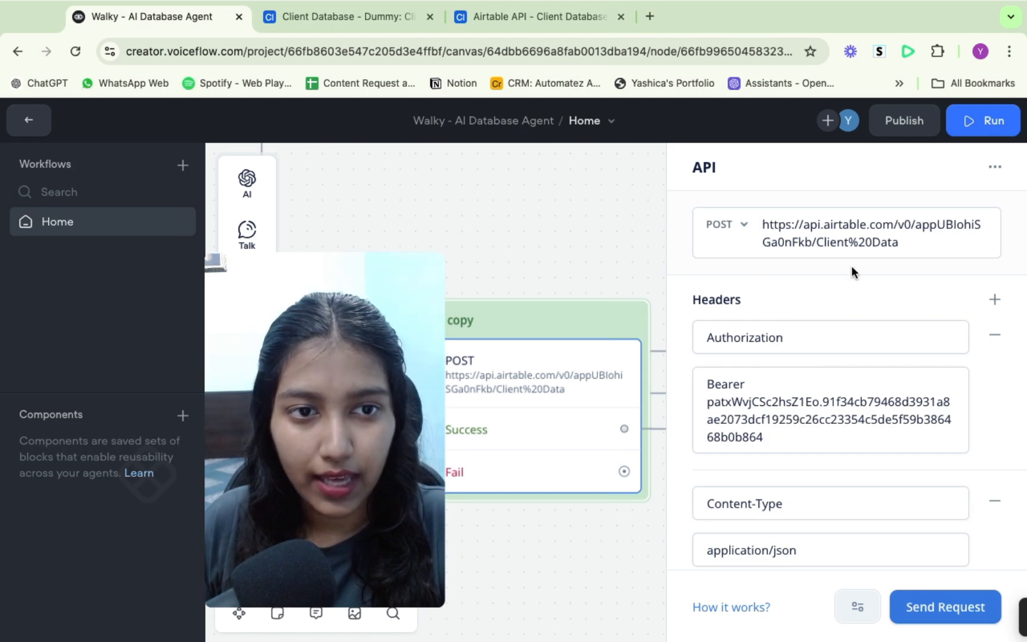
drag(907, 241, 741, 221)
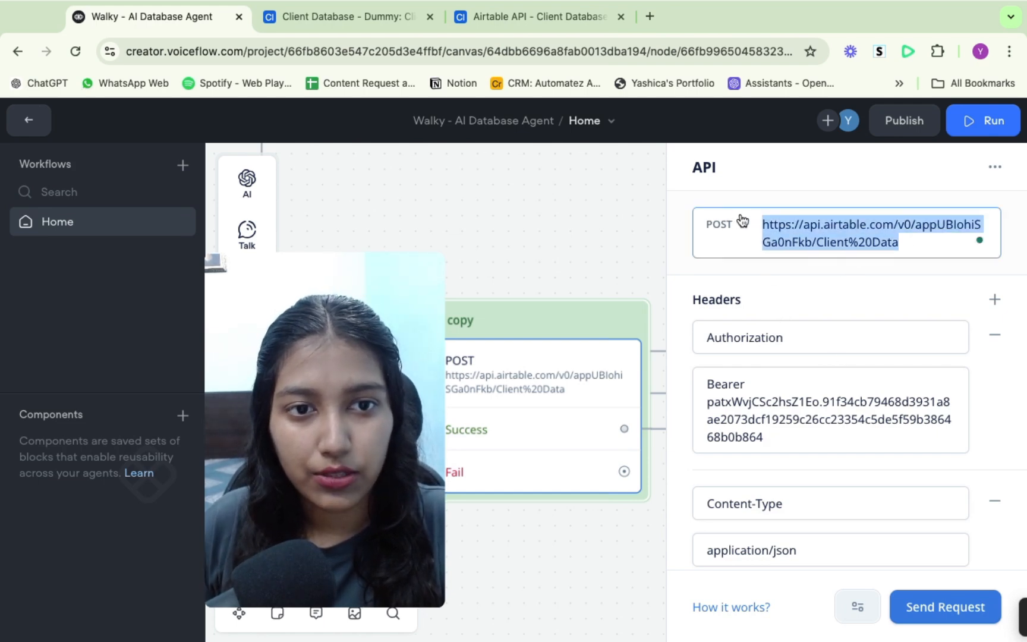
click(905, 241)
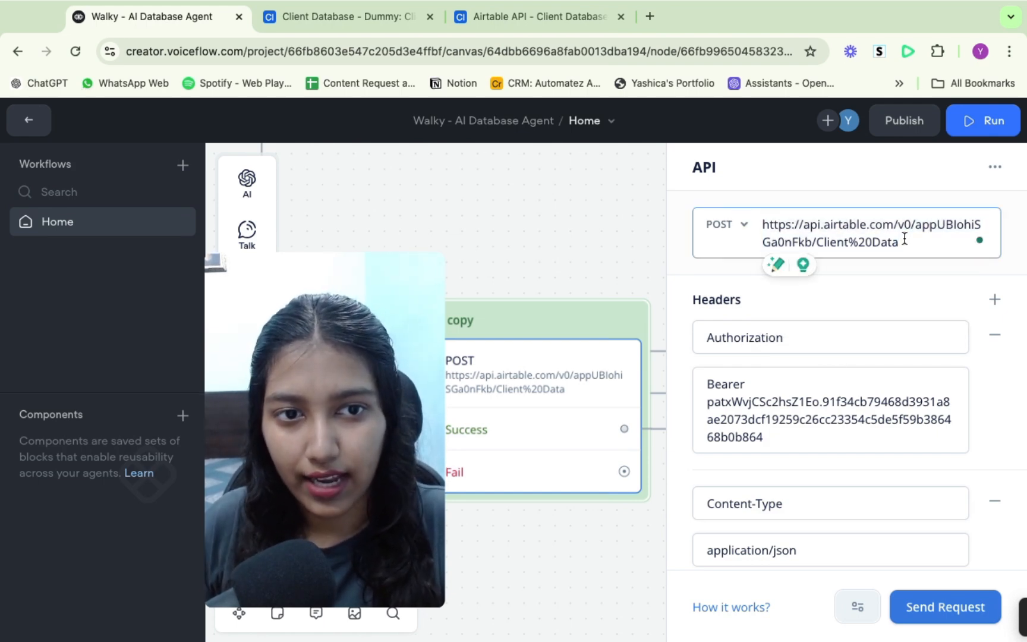
click(896, 280)
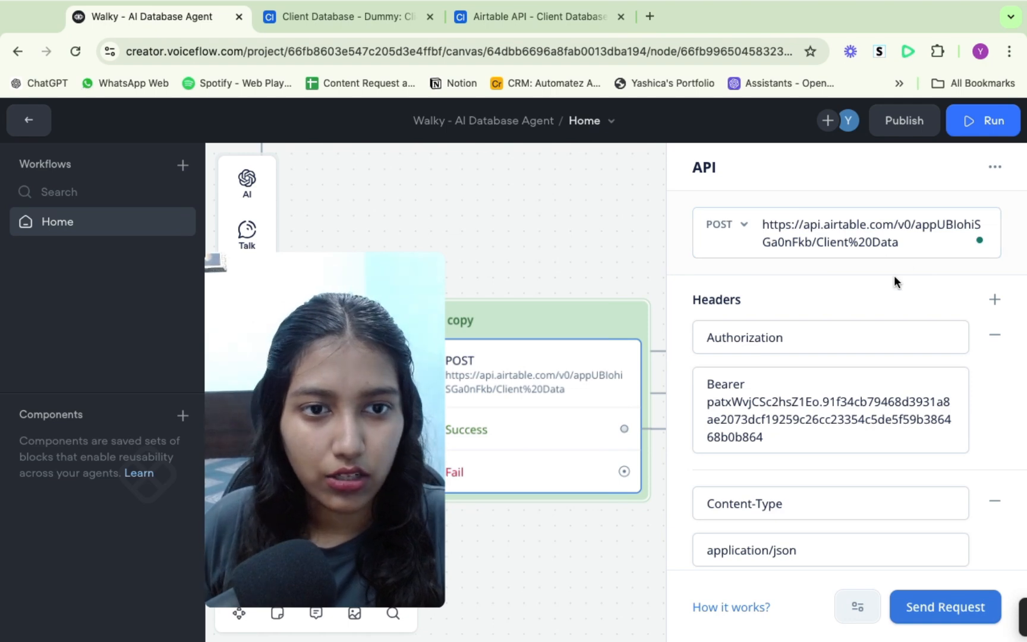
- Scroll to the POST block's raw body containing {airtable_data}, then close the panel
scroll(895, 275, down, 8)
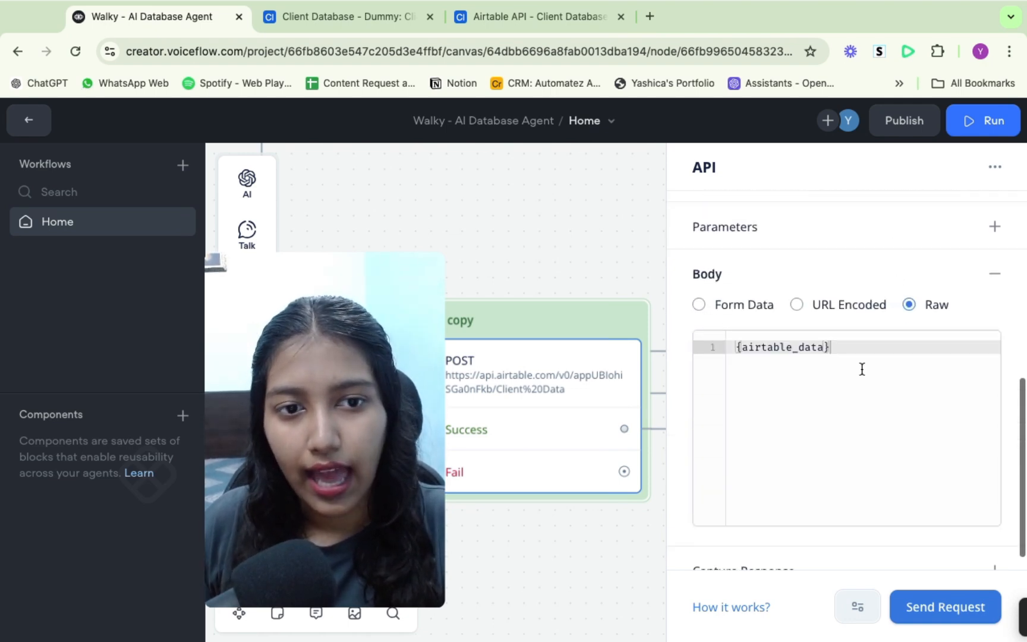
click(844, 348)
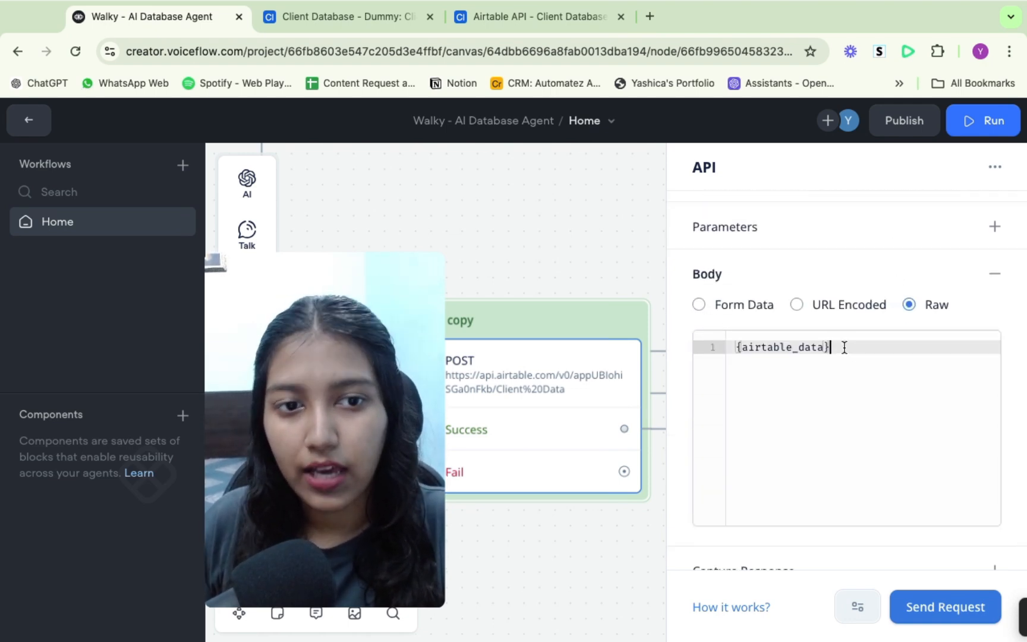
click(513, 241)
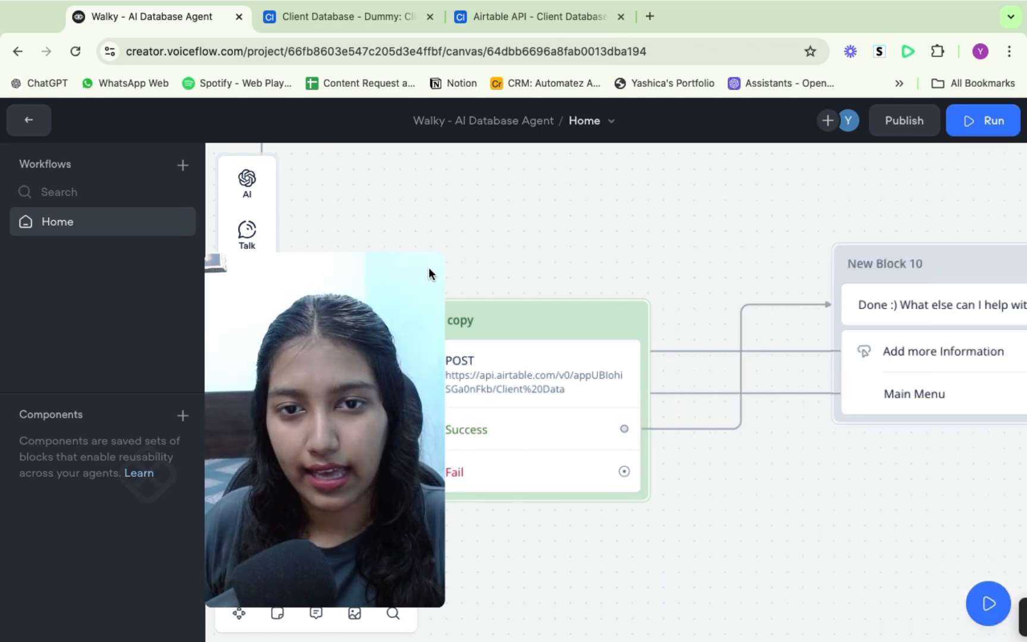
- Open the Add Query block's Airtable Filter and highlight its Apply To variable {airtable_data}
drag(300, 289, 172, 406)
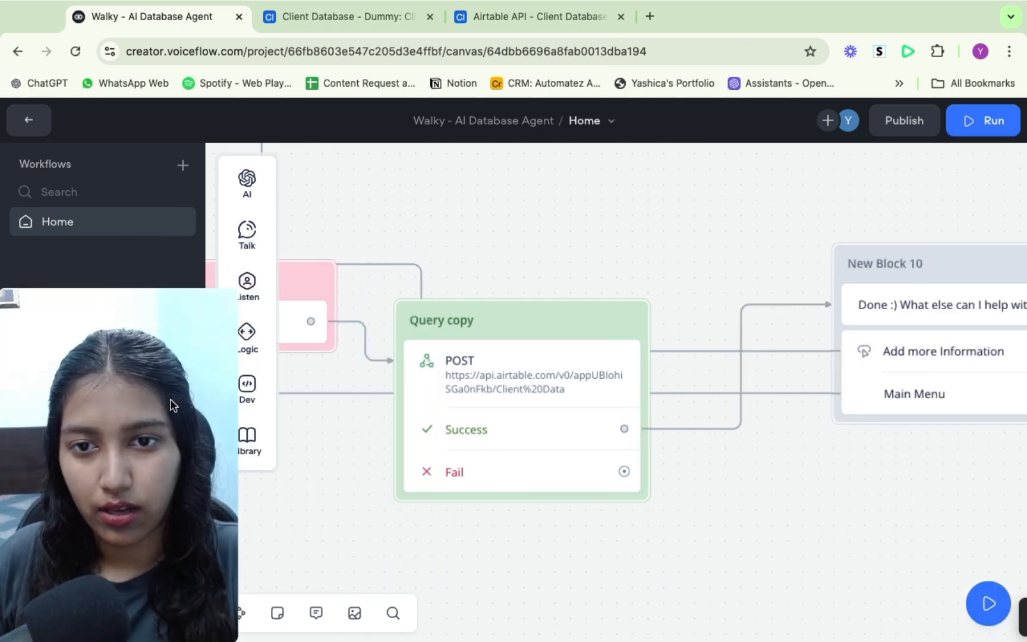
drag(305, 322, 389, 321)
scroll(512, 230, left, 3)
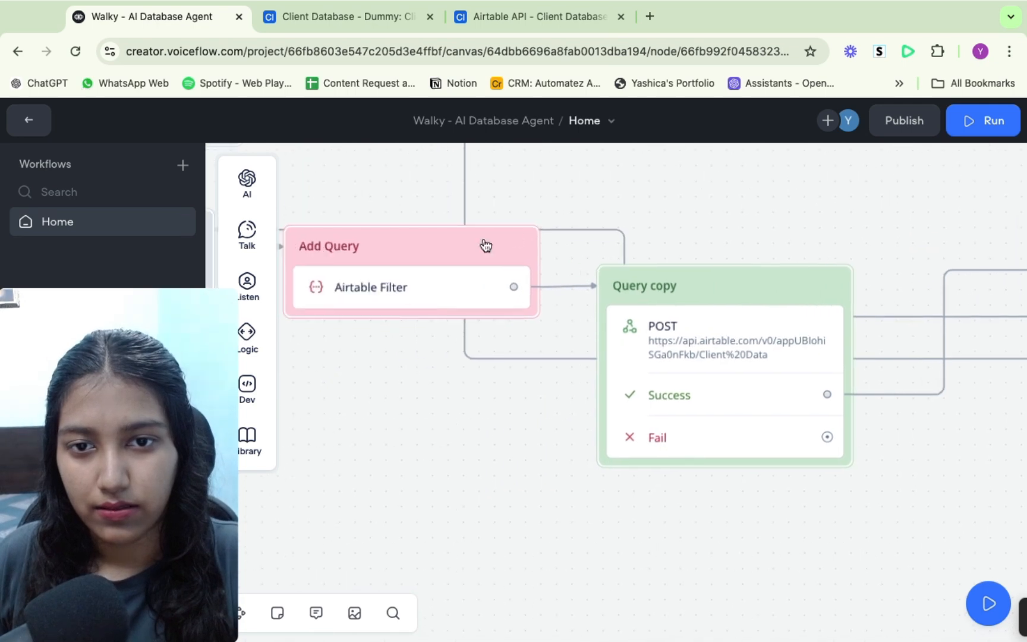
click(390, 300)
scroll(853, 440, down, 3)
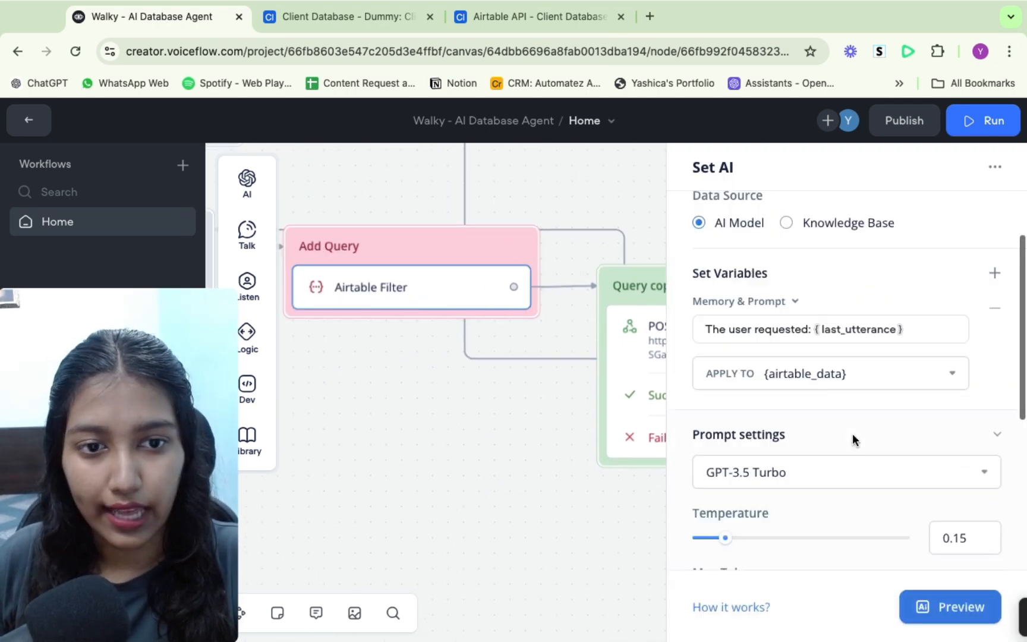
click(853, 355)
click(767, 355)
drag(768, 355, 855, 353)
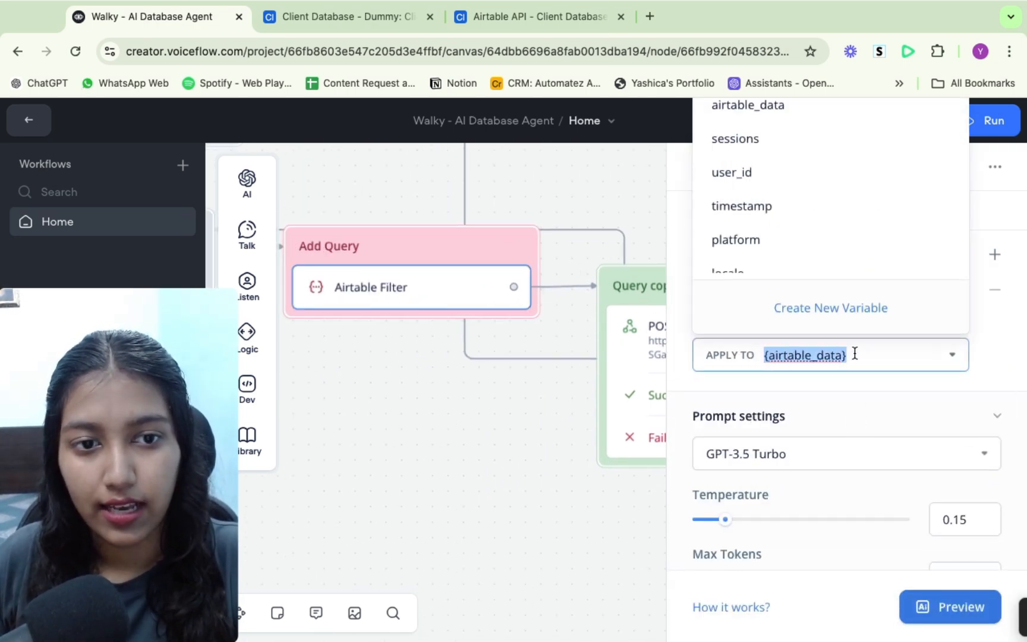
- Open the Query copy POST block, highlight {airtable_data} in its raw body, and close the panel
click(636, 331)
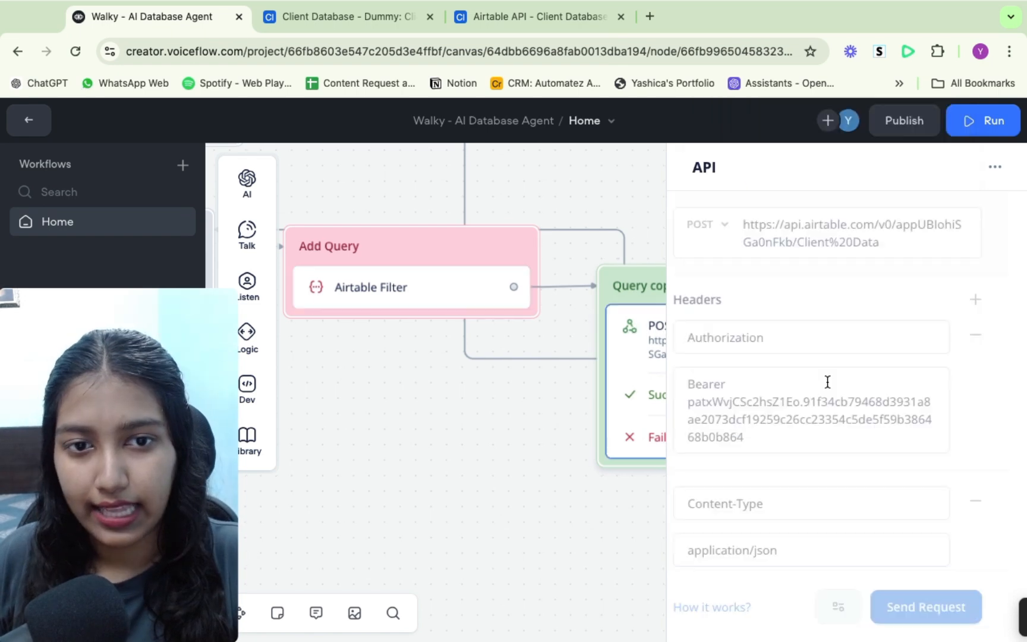
scroll(829, 381, down, 5)
click(845, 326)
drag(845, 327, 727, 325)
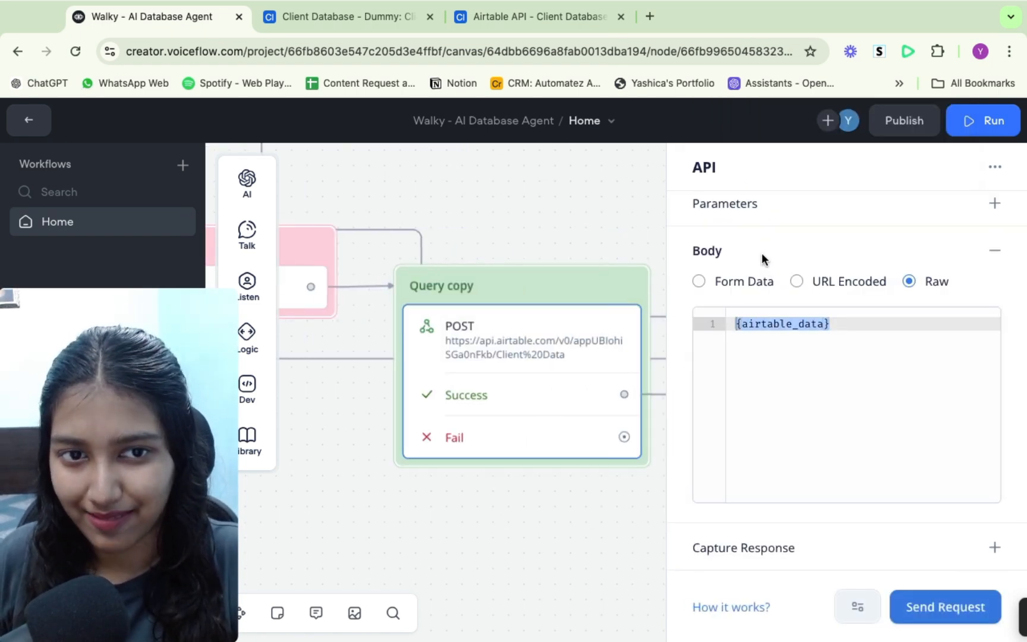
click(507, 554)
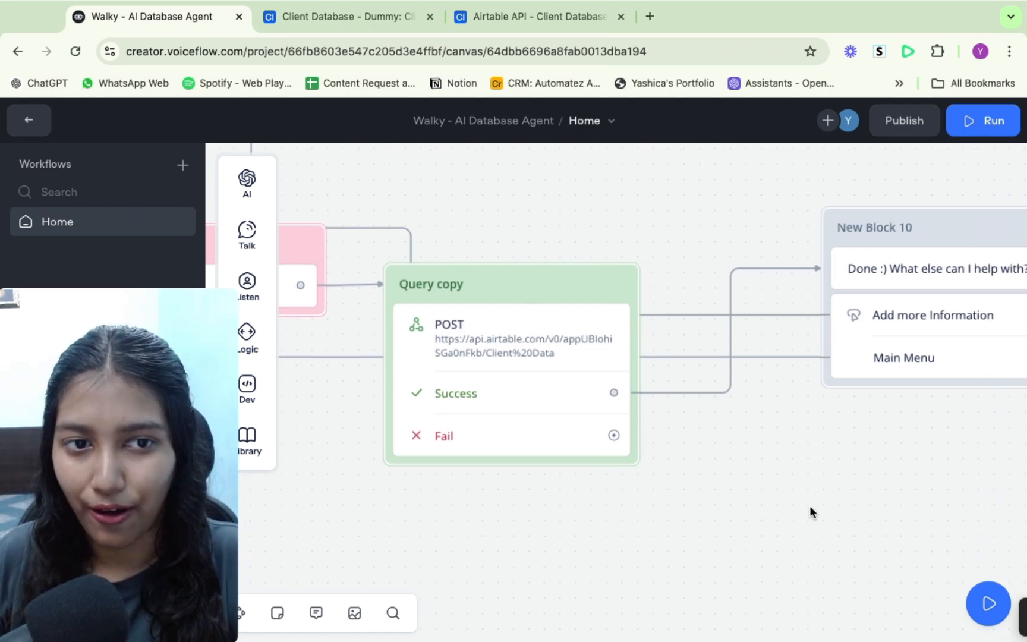
- Pan around the canvas to examine how the Add Query and Query copy branches connect to New Block 10
scroll(810, 512, right, 5)
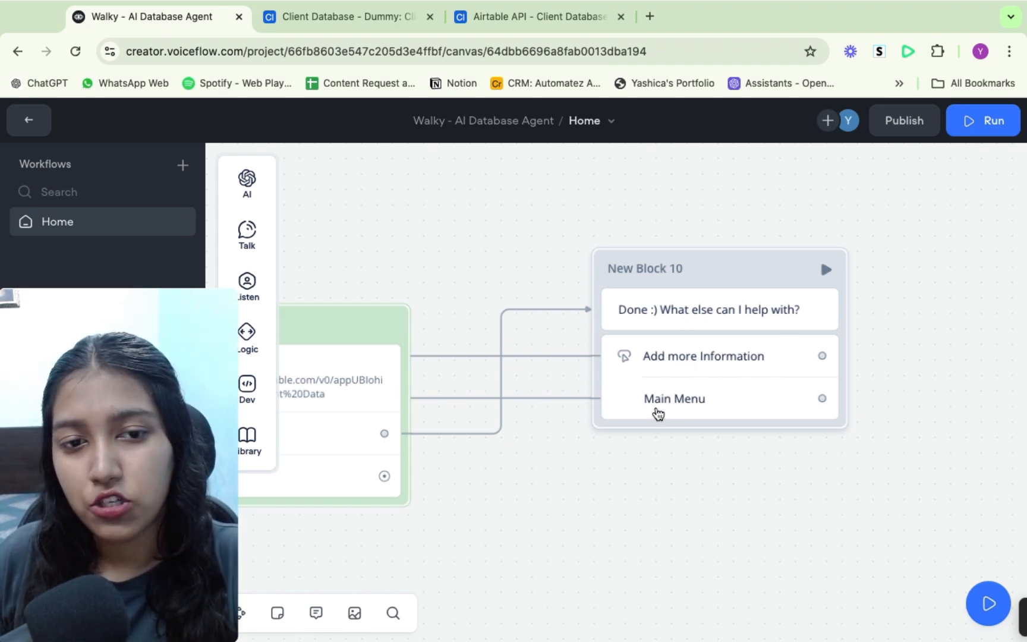
scroll(658, 414, down, 1)
scroll(616, 463, left, 3)
scroll(616, 464, down, 1)
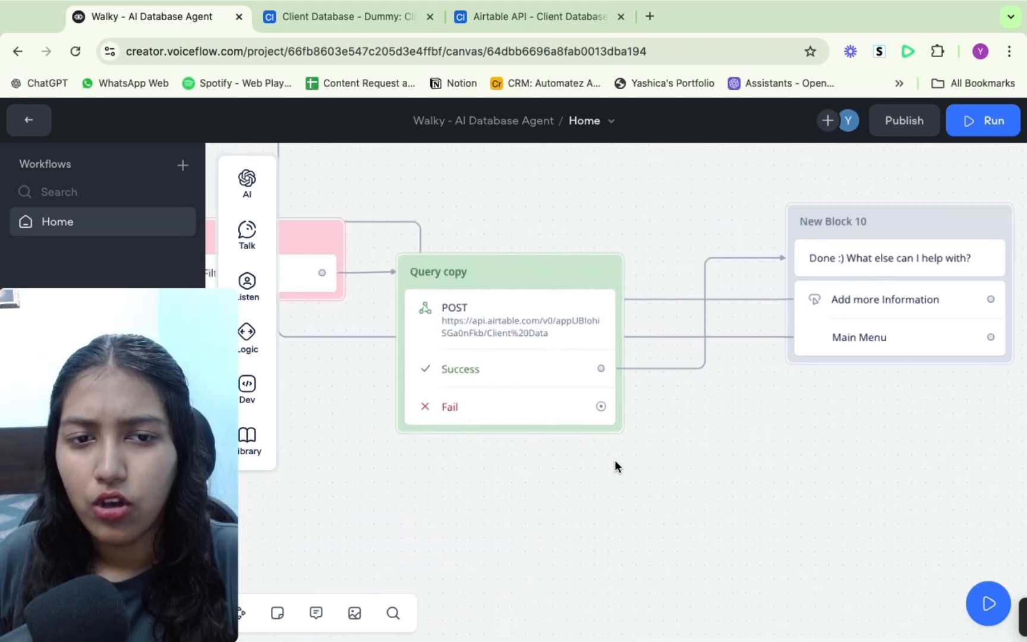
scroll(615, 463, left, 5)
scroll(615, 462, up, 2)
scroll(616, 462, down, 2)
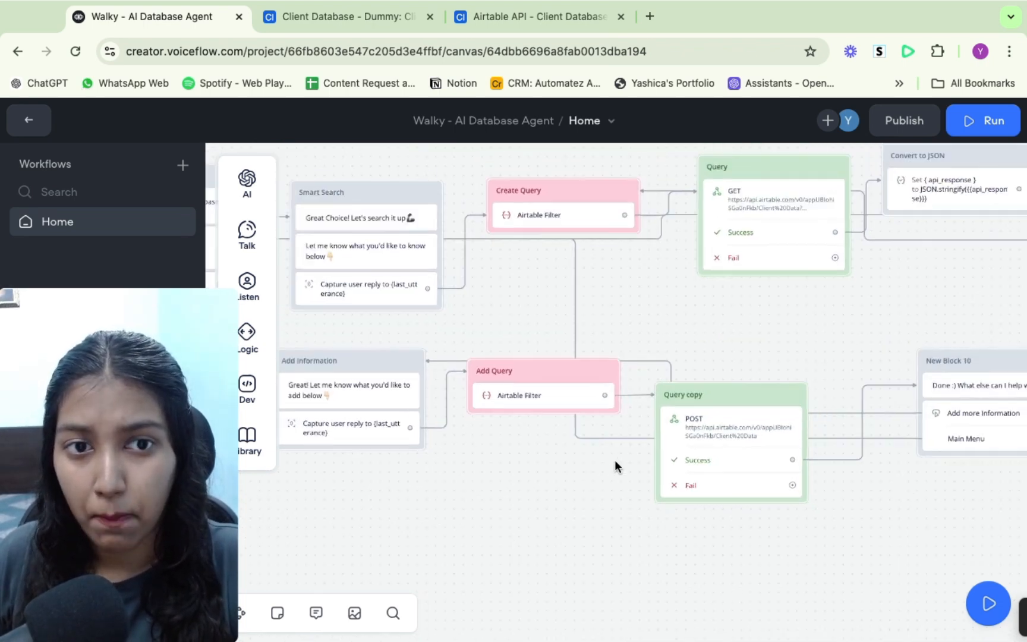
scroll(615, 460, right, 2)
scroll(615, 461, up, 2)
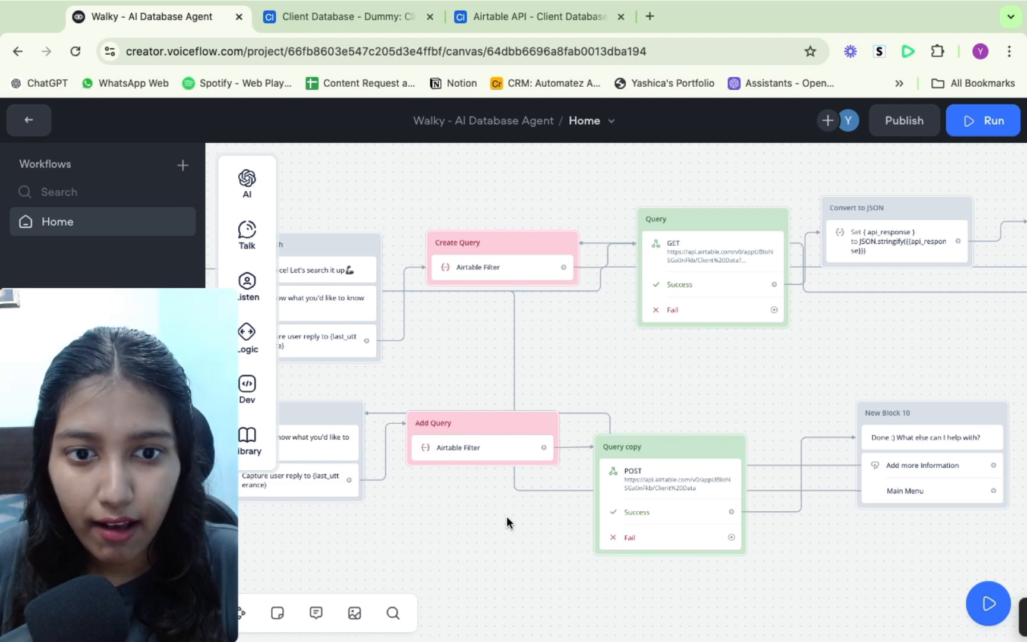
- Reopen the Query copy POST block to review its raw body, then close the panel
click(643, 485)
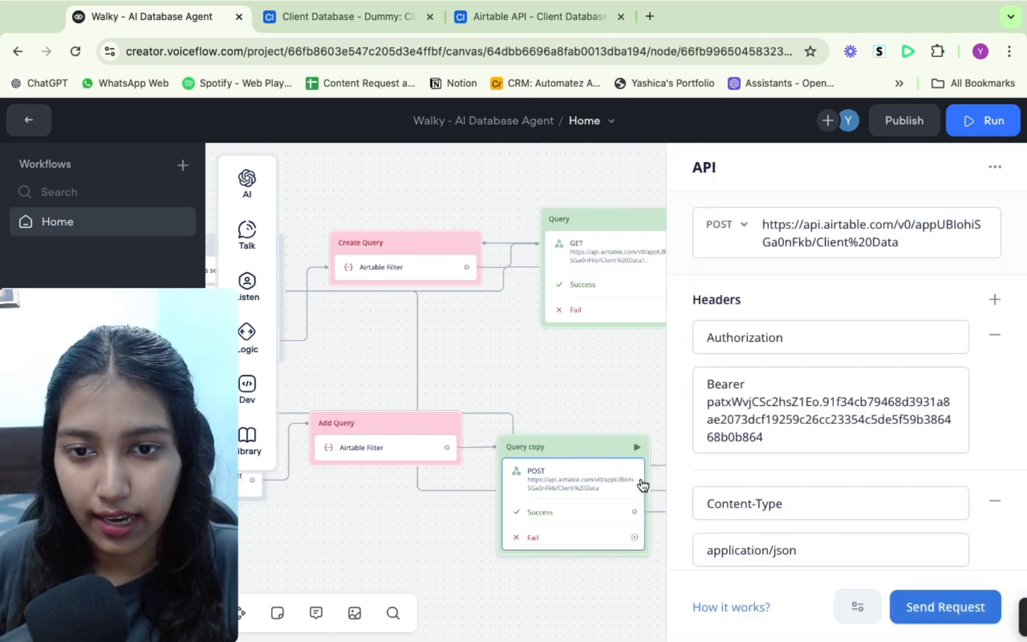
scroll(916, 447, down, 10)
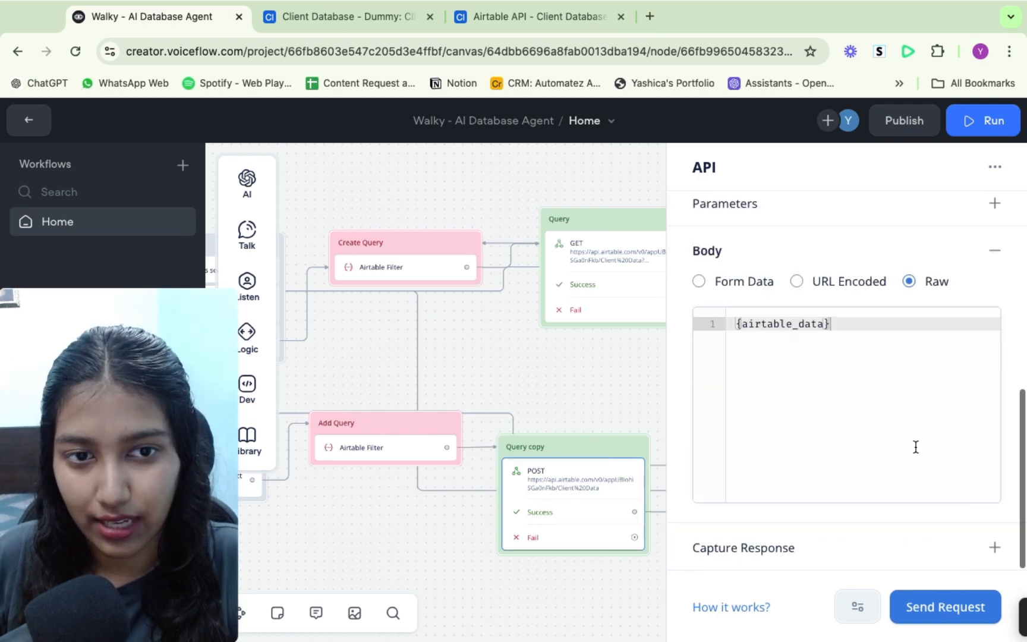
click(392, 532)
- Zoom out and pan across the whole flow from the Start block to the search and add branches
scroll(705, 396, down, 3)
scroll(705, 396, left, 5)
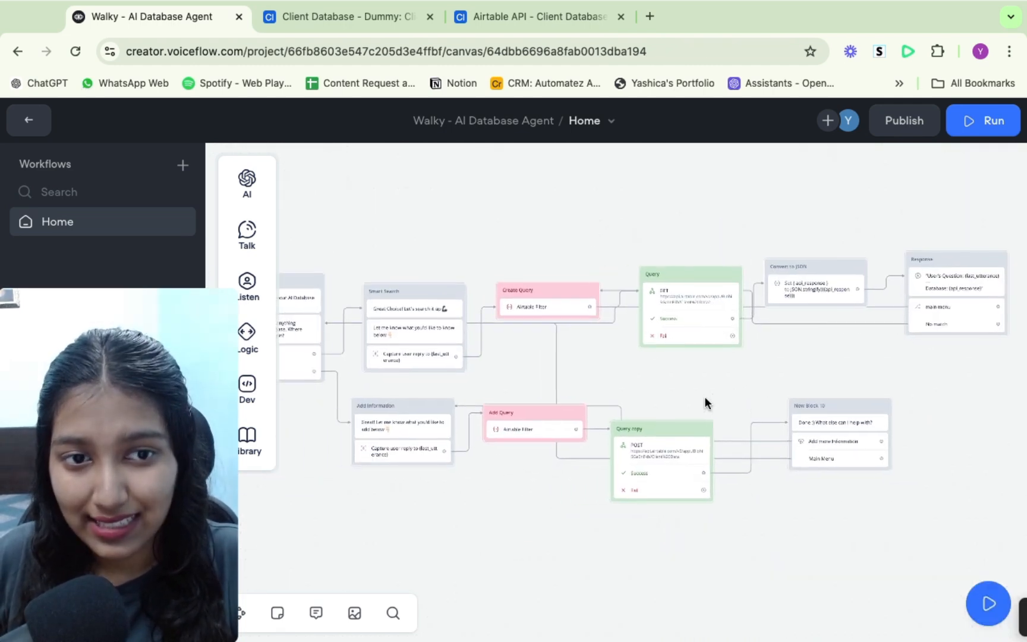
scroll(704, 396, left, 4)
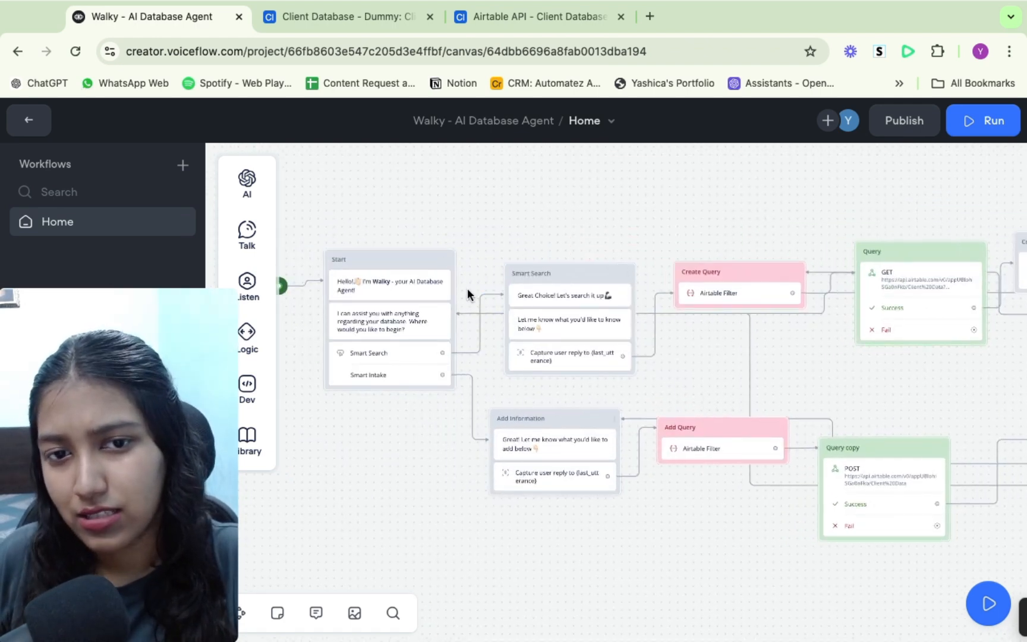
scroll(741, 380, right, 5)
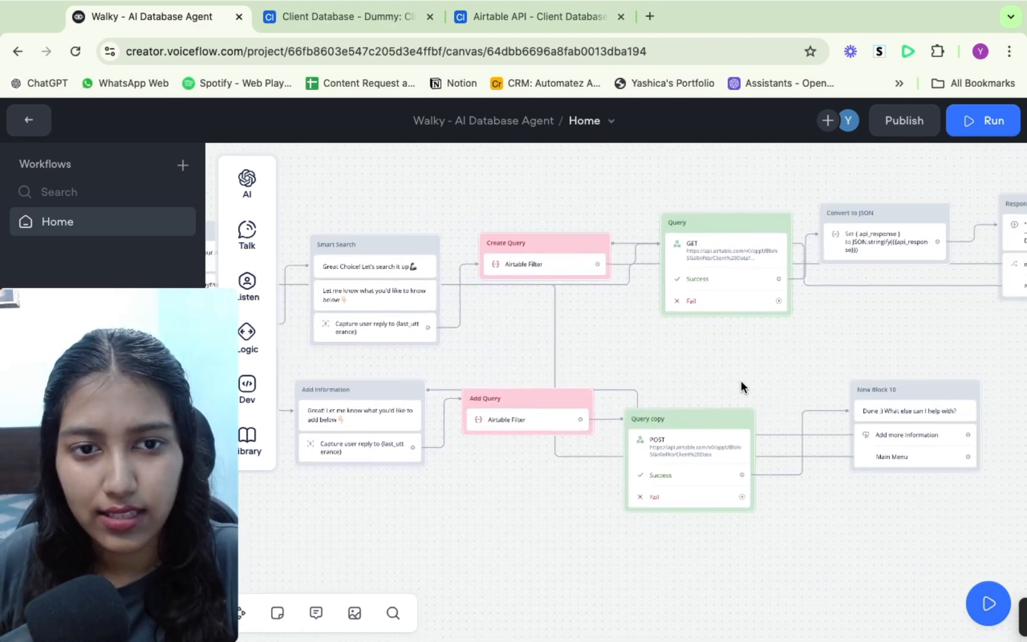
scroll(760, 340, right, 3)
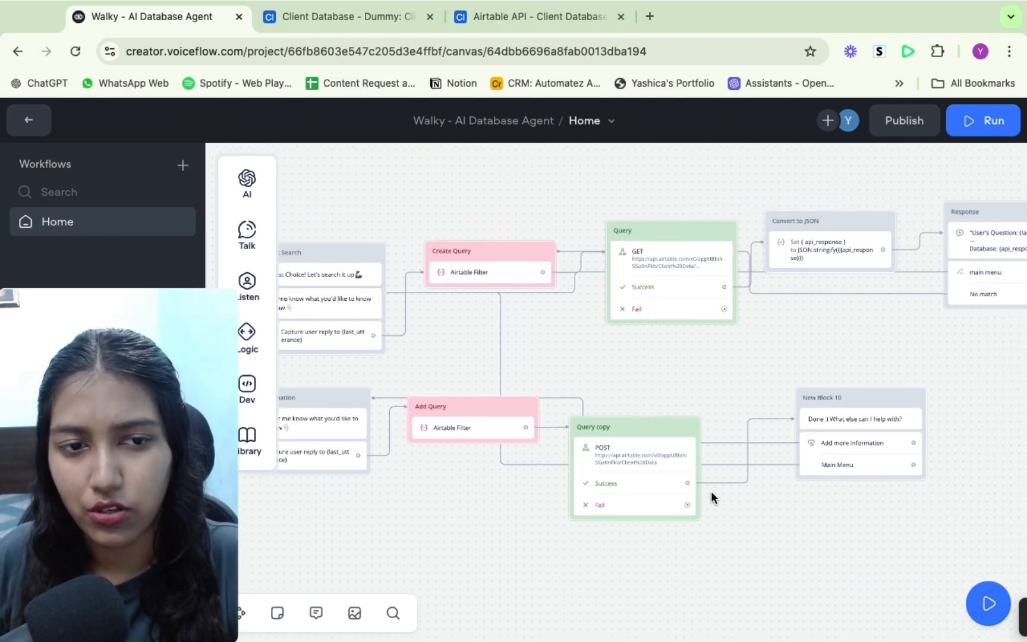
scroll(727, 455, up, 1)
scroll(727, 455, up, 5)
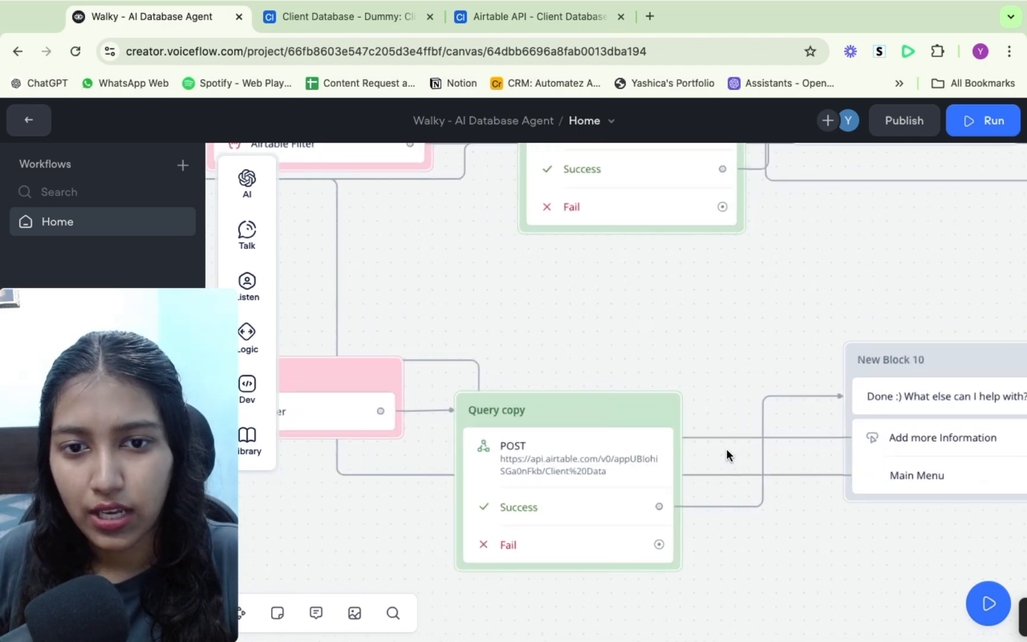
- Examine the Query GET, Convert to JSON and Response blocks, then return to the Start block
scroll(727, 456, down, 5)
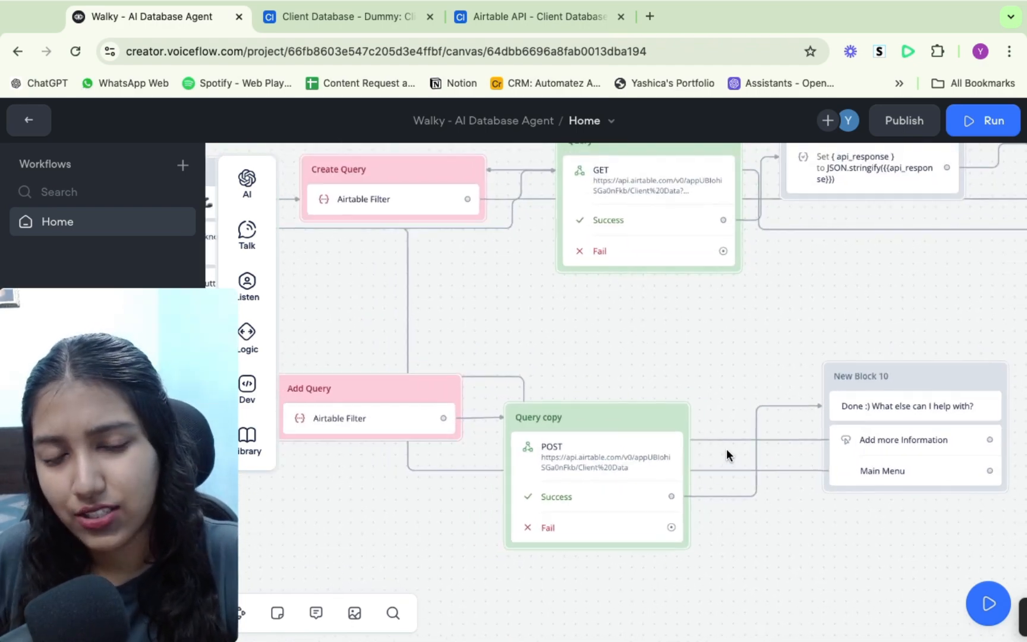
scroll(779, 355, right, 4)
scroll(779, 356, up, 2)
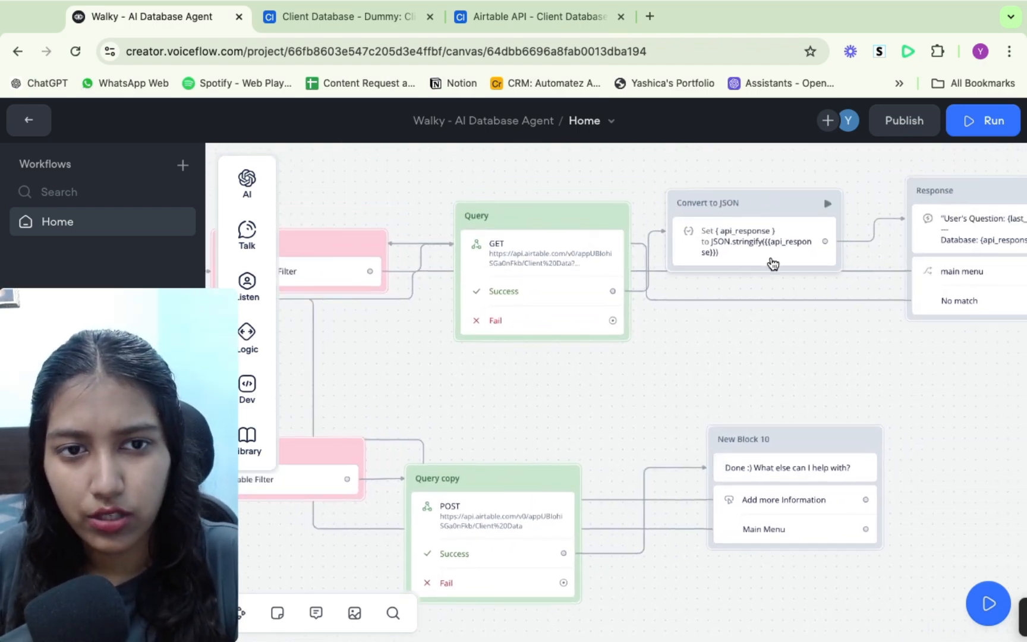
scroll(743, 241, right, 5)
scroll(743, 241, up, 1)
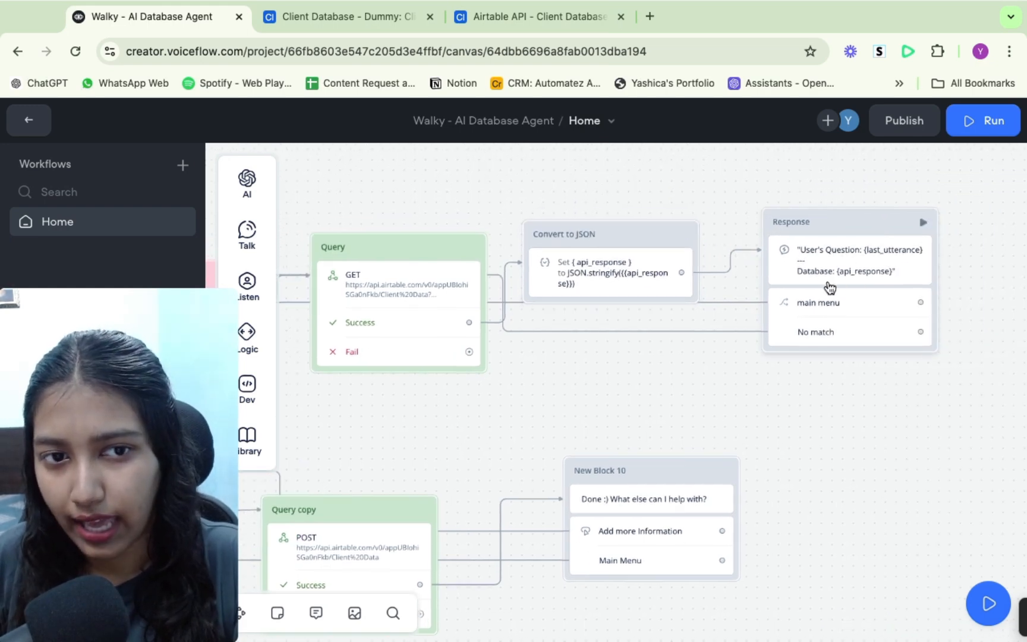
scroll(723, 434, down, 3)
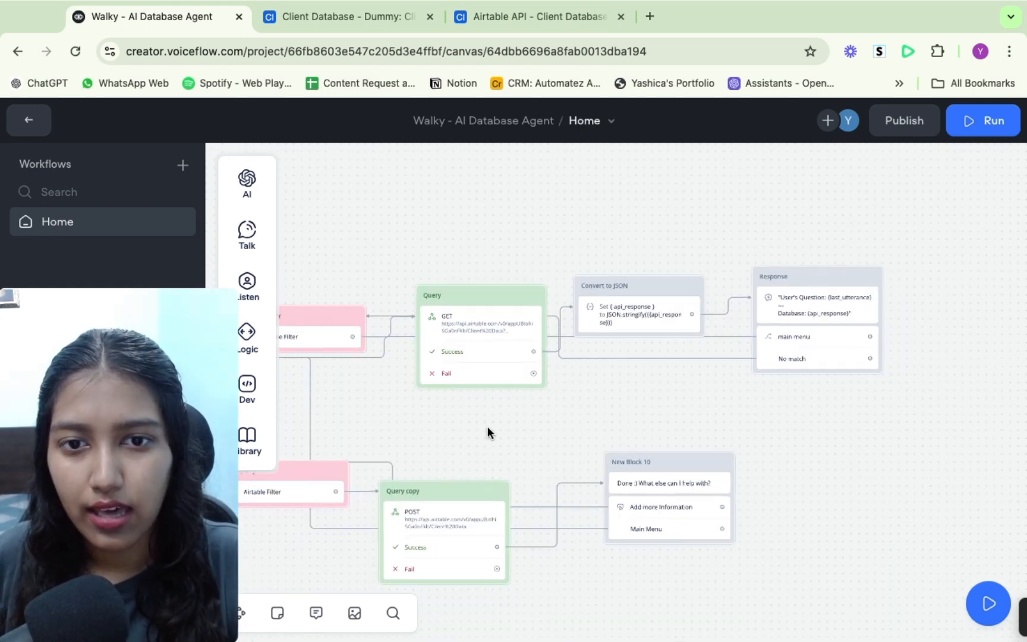
scroll(487, 426, left, 5)
scroll(486, 427, left, 5)
scroll(487, 426, up, 1)
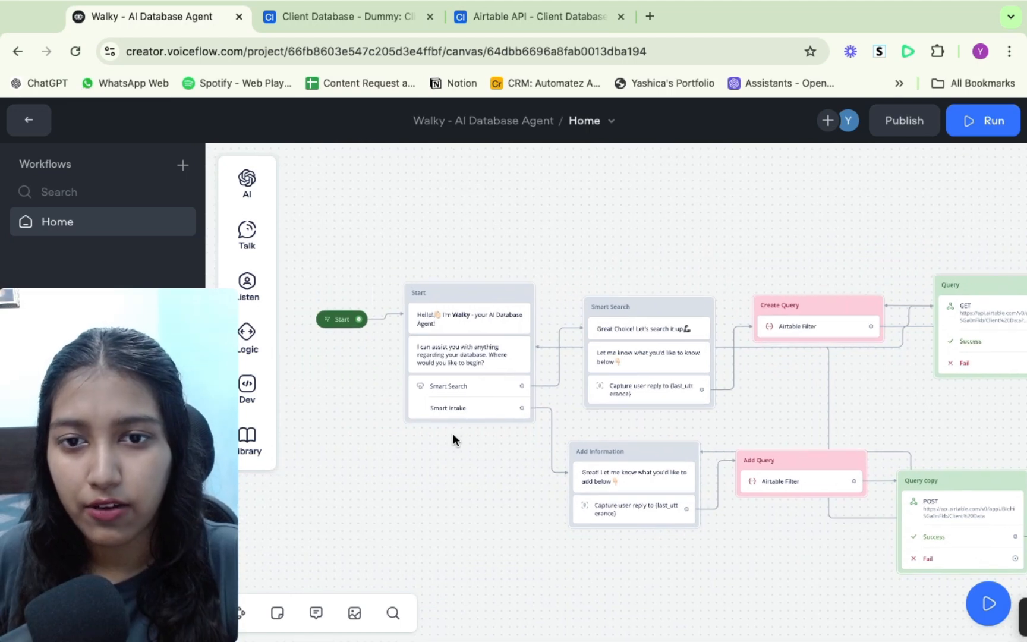
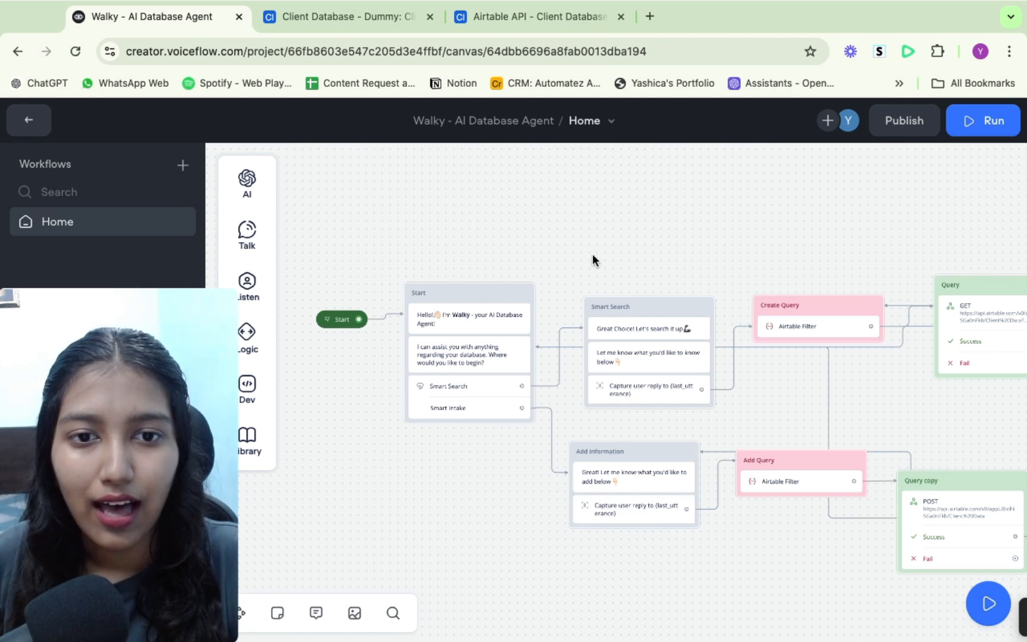
- Zoom in and pan across the Start, Smart Search and Add Information blocks to review the opening branches
scroll(689, 264, up, 5)
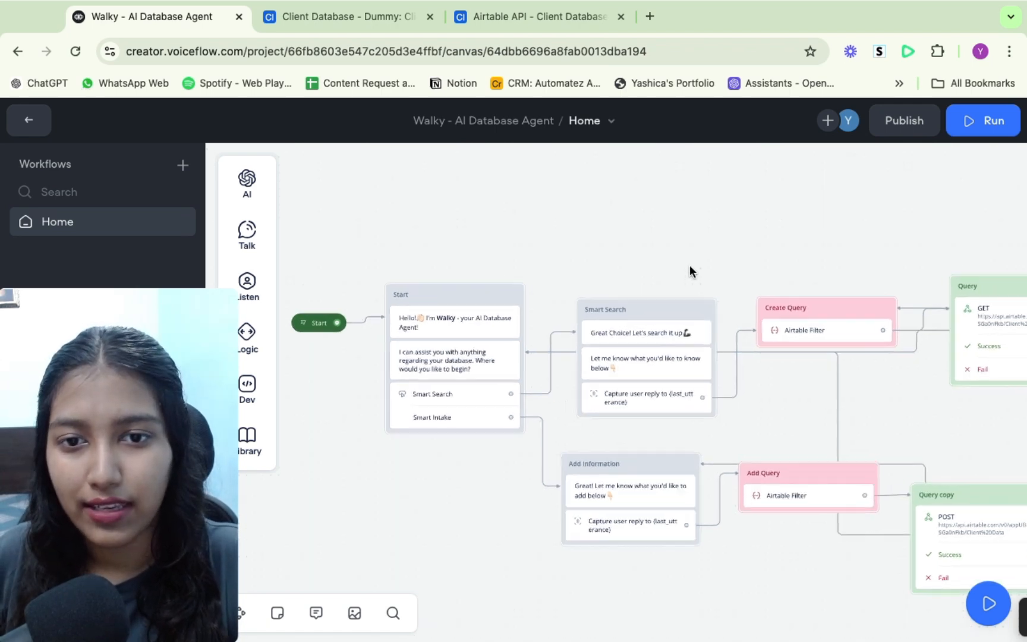
scroll(689, 265, up, 2)
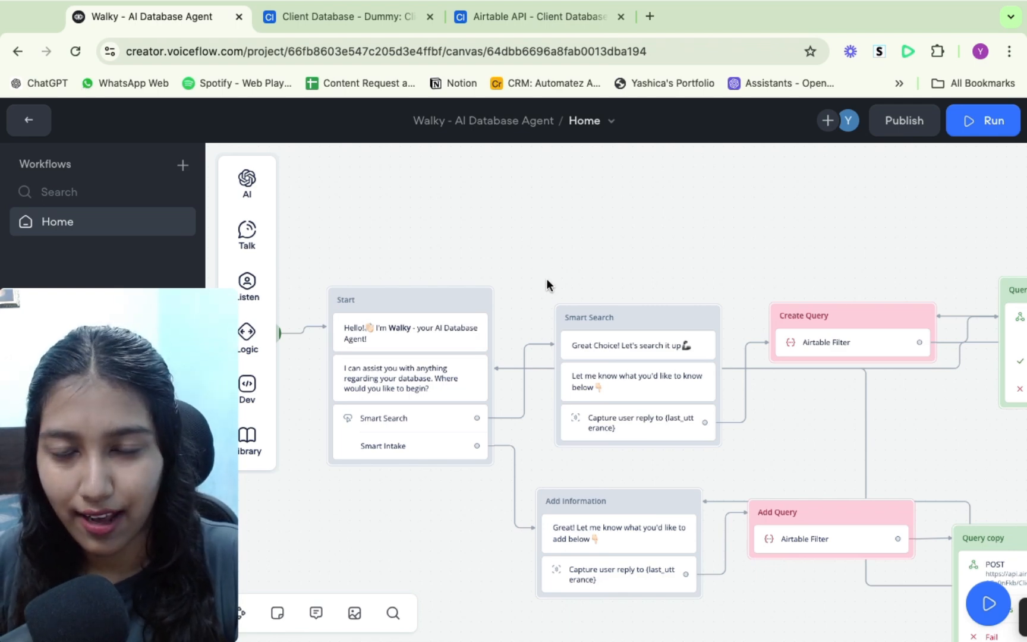
scroll(546, 278, left, 3)
scroll(547, 278, down, 1)
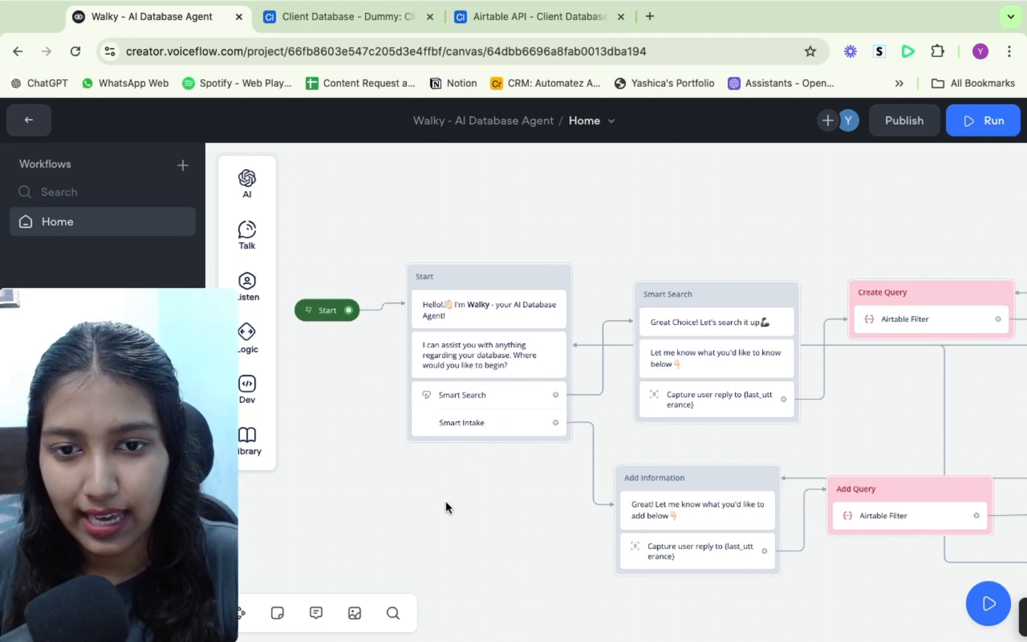
scroll(497, 486, up, 5)
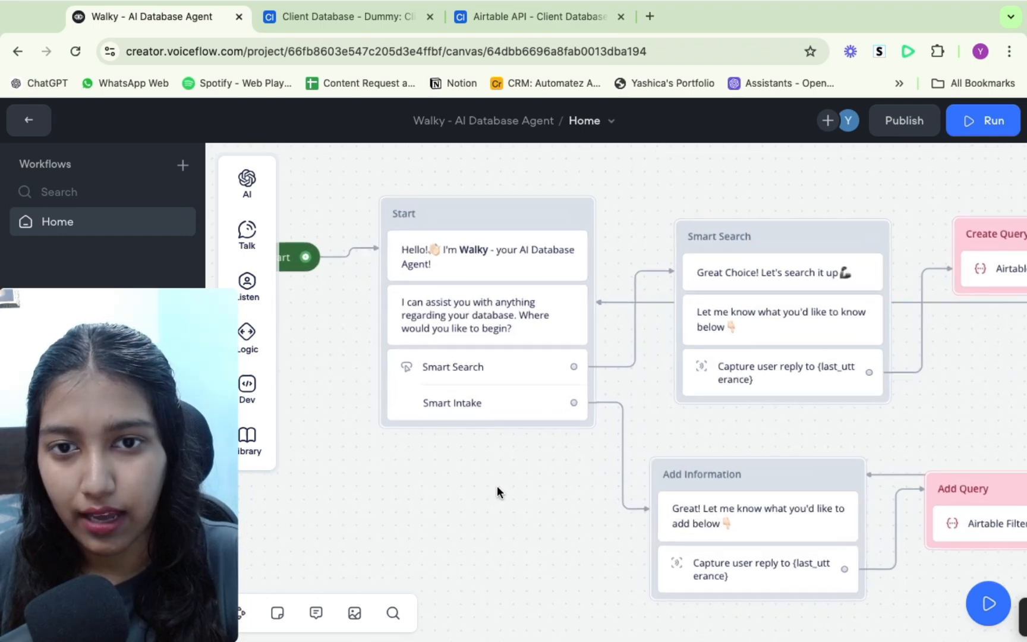
scroll(497, 486, up, 3)
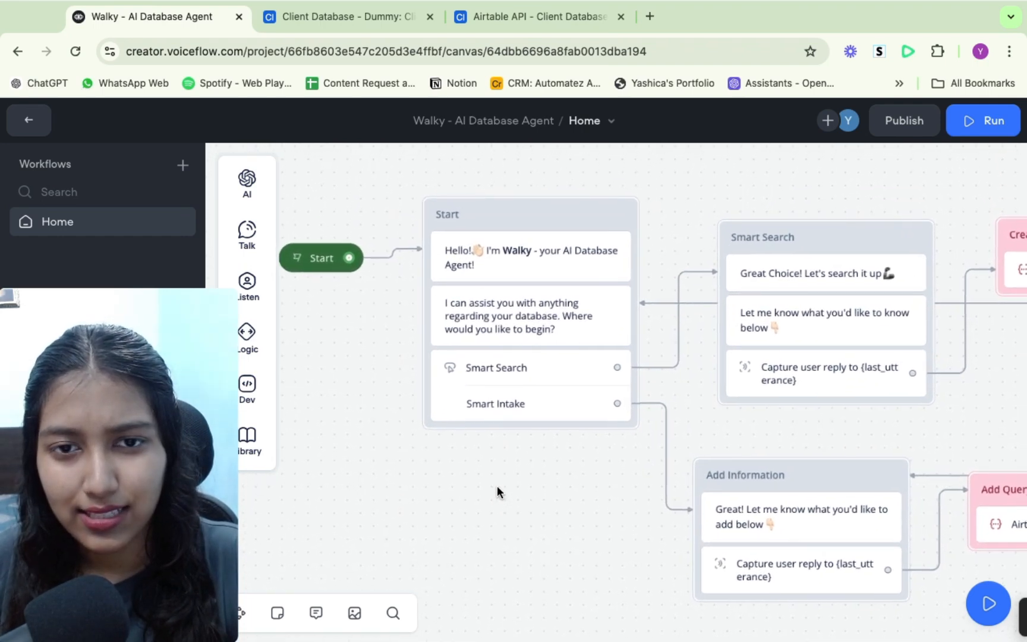
scroll(497, 487, right, 5)
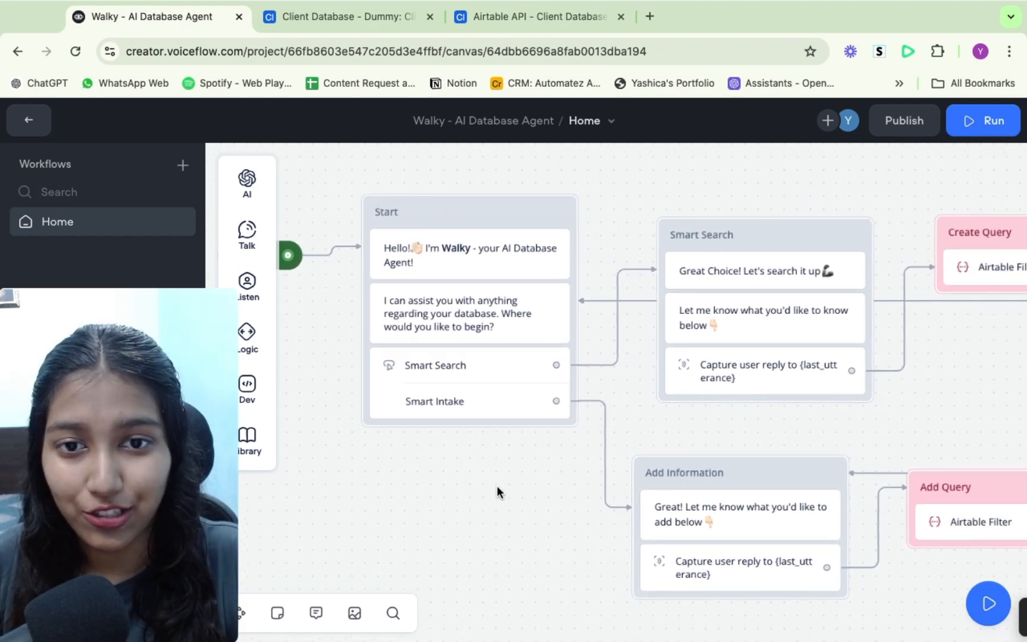
scroll(497, 486, down, 2)
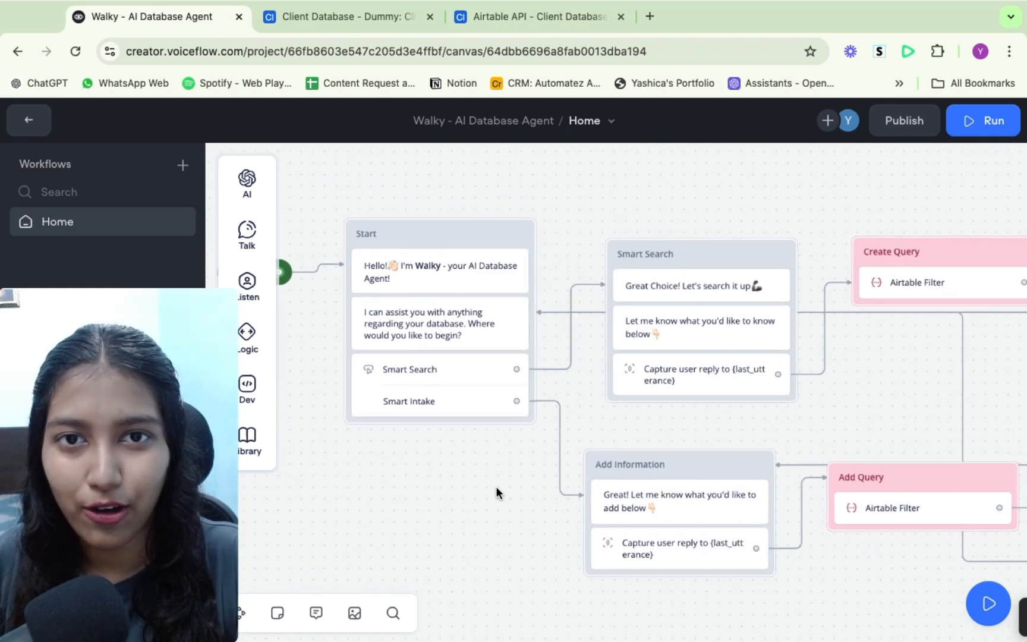
scroll(496, 486, right, 15)
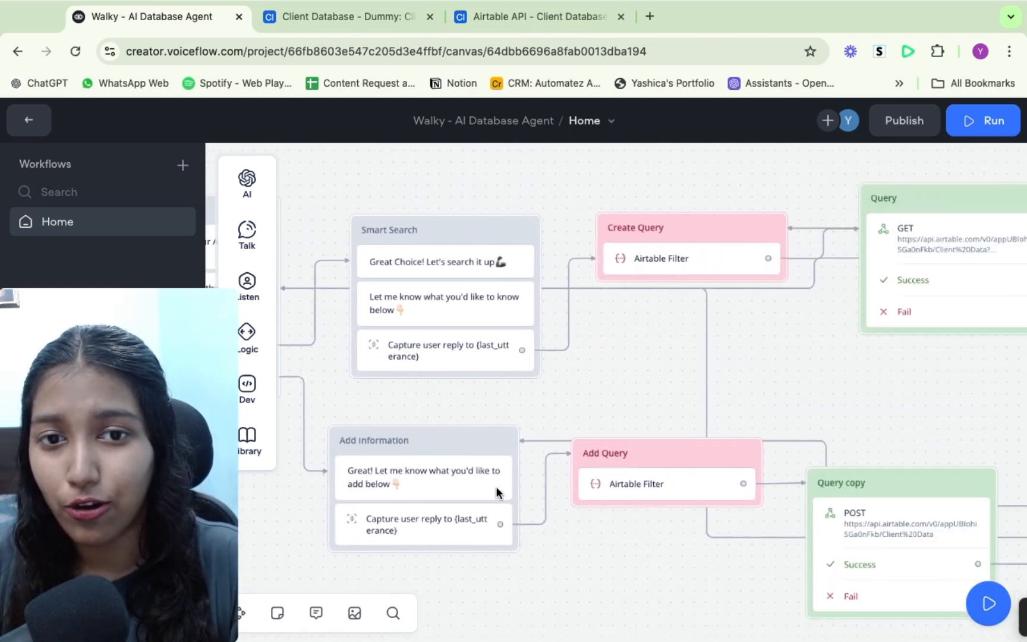
- Pan through the Query, Convert to JSON, Response and New Block 10 blocks, then back to the Start block
scroll(497, 486, right, 5)
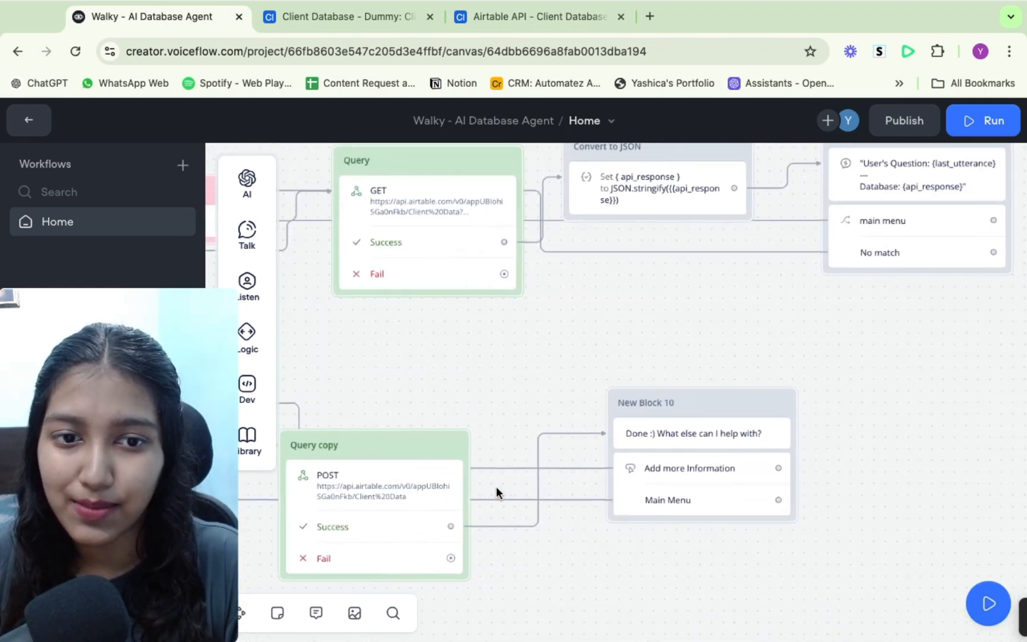
scroll(496, 486, up, 2)
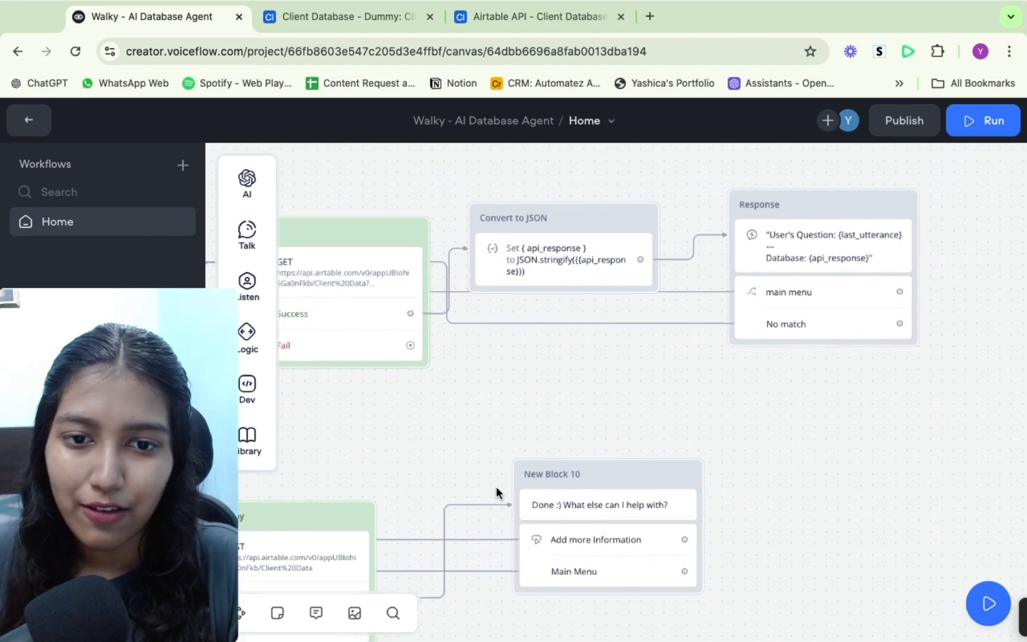
scroll(495, 487, up, 1)
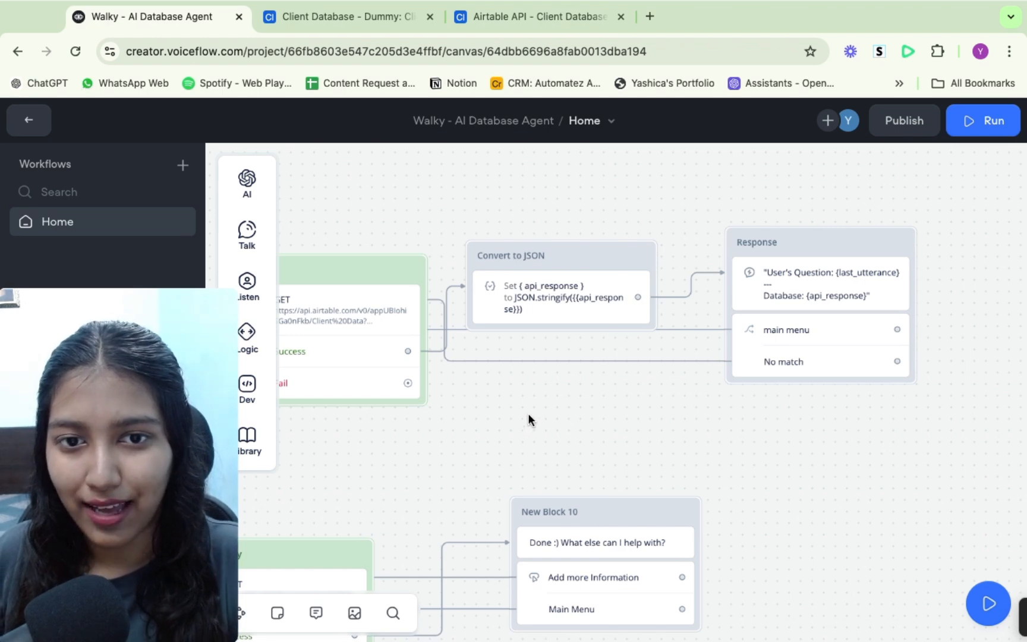
scroll(529, 419, left, 10)
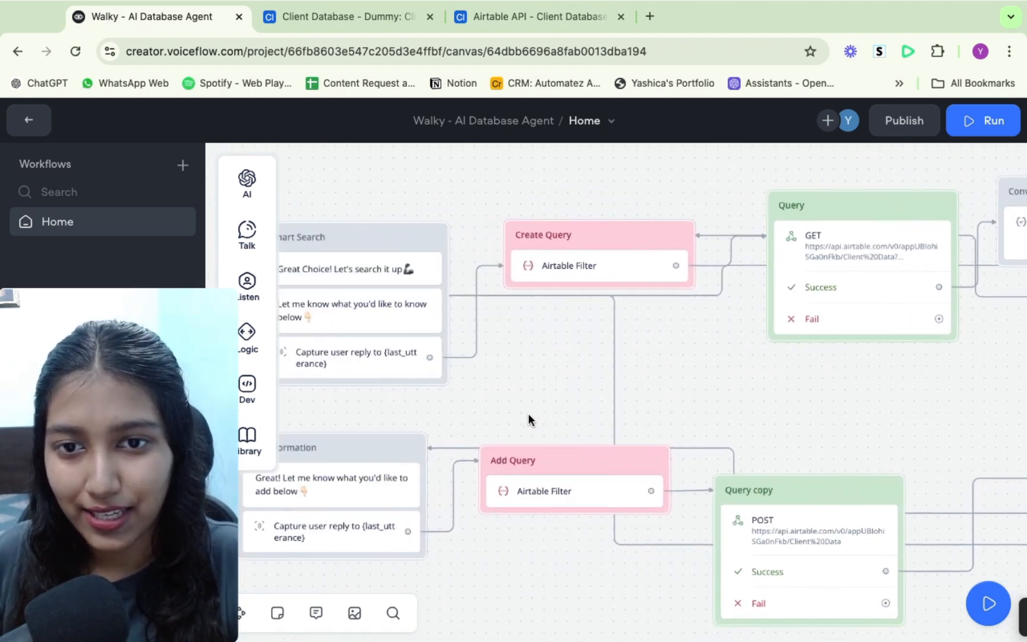
scroll(529, 419, left, 10)
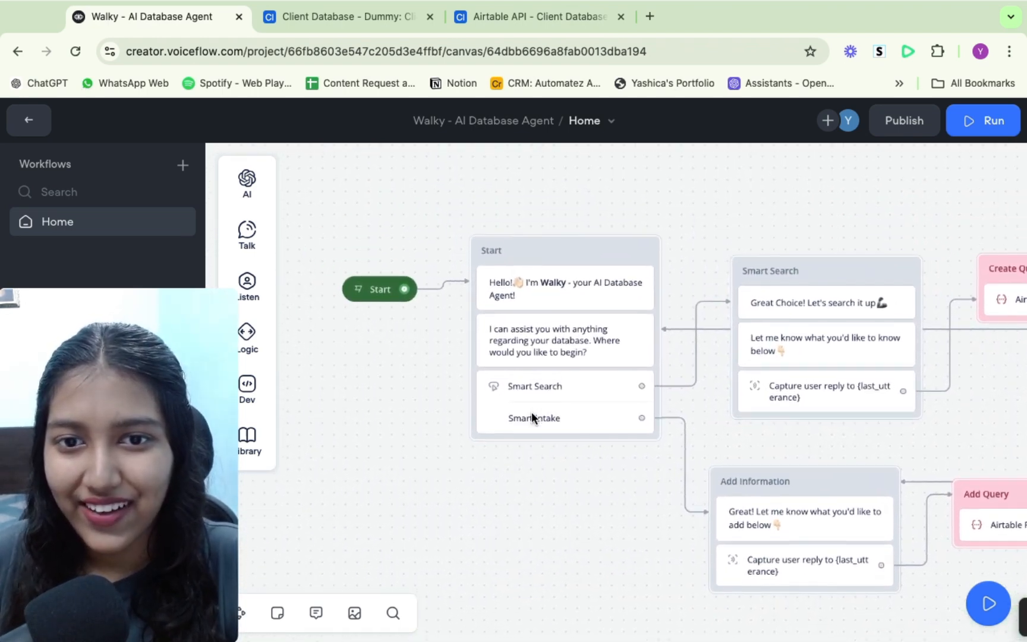
scroll(532, 412, up, 2)
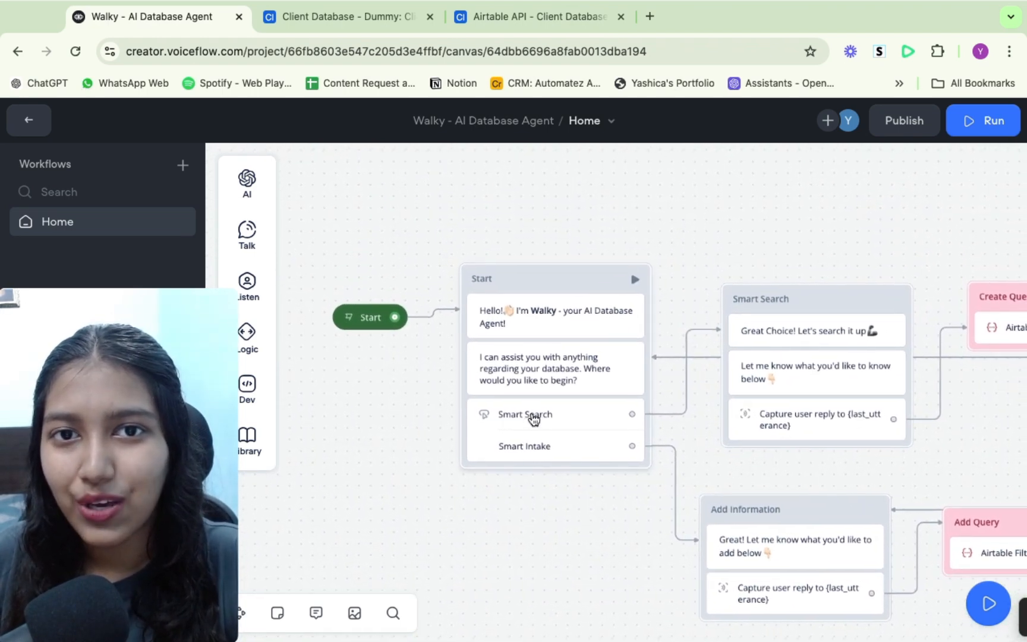